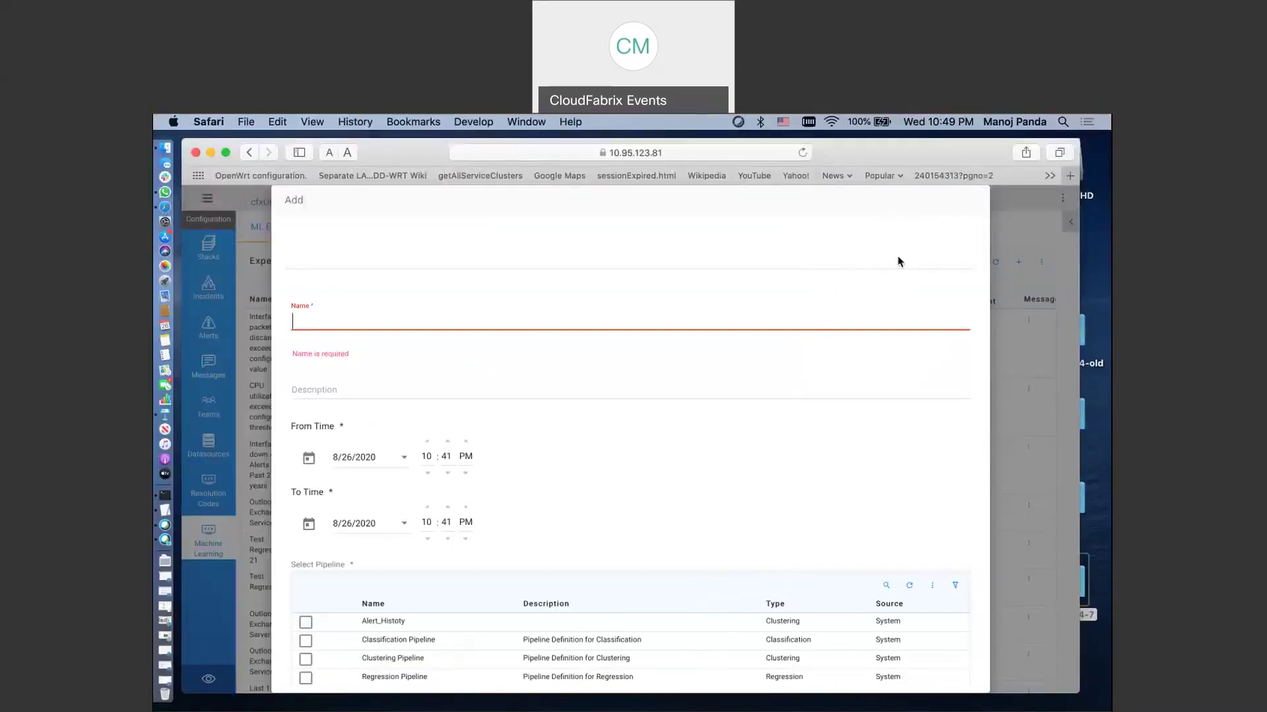
# Discard the unfinished experiment form and start a fresh new experiment
pyautogui.press('Escape')
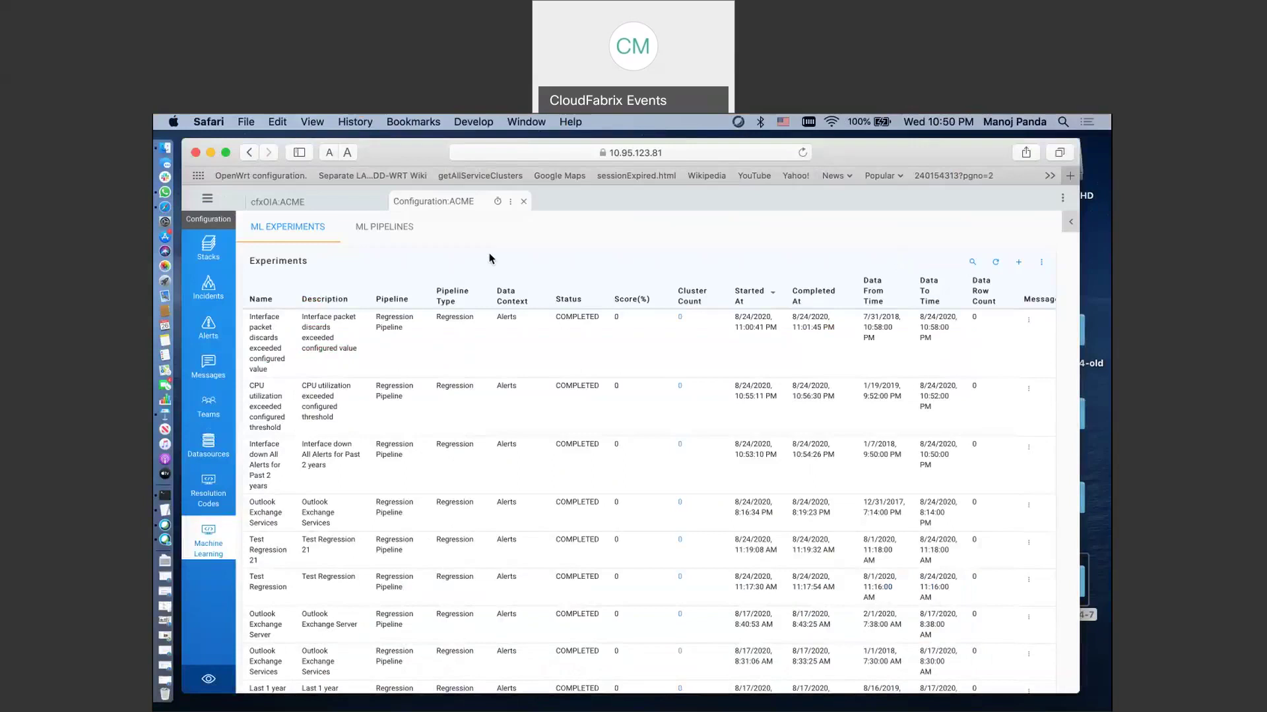
pyautogui.click(1020, 264)
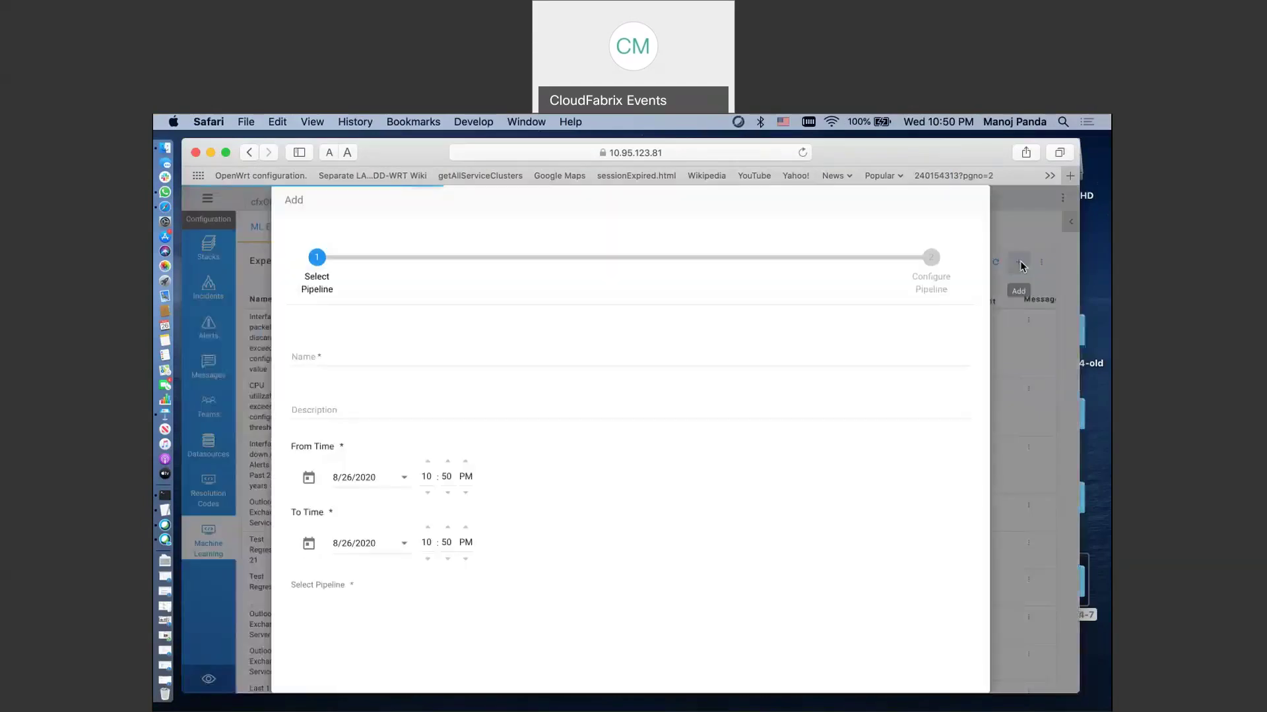
# Name the experiment 'Alert Clustering' with a From Time of 1/1/2020
pyautogui.click(334, 355)
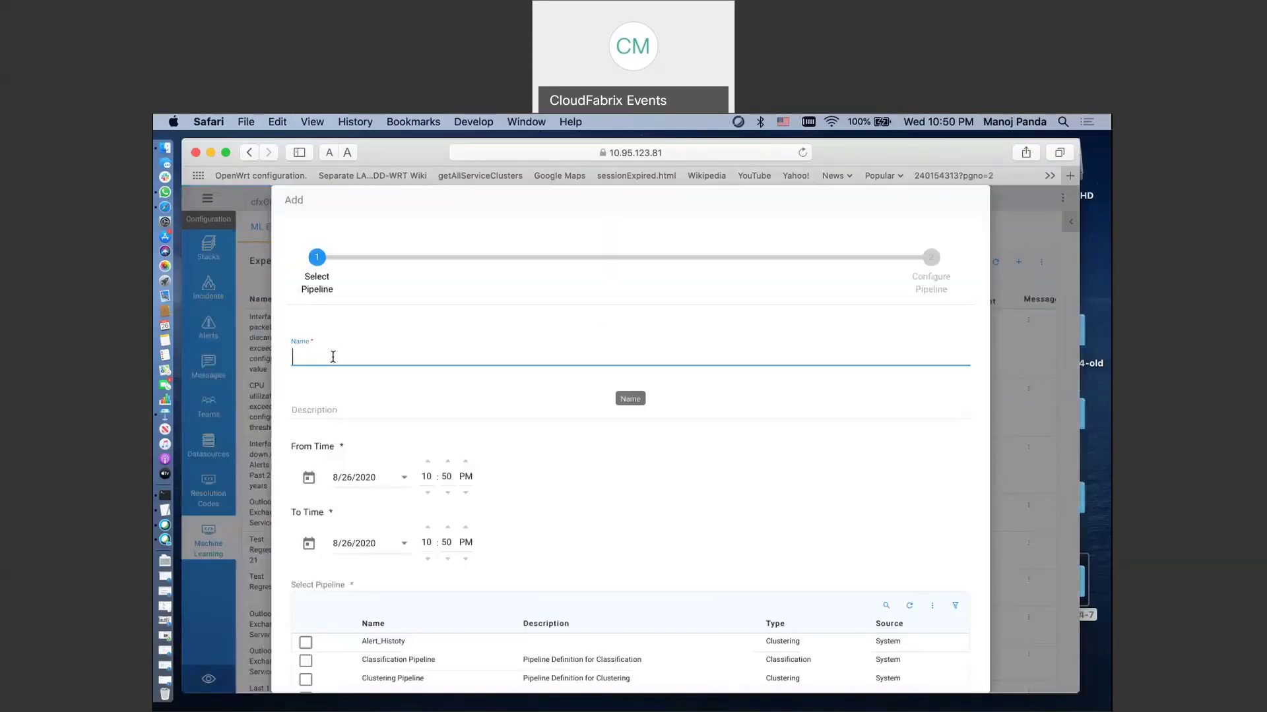
pyautogui.write('Alert Clustering')
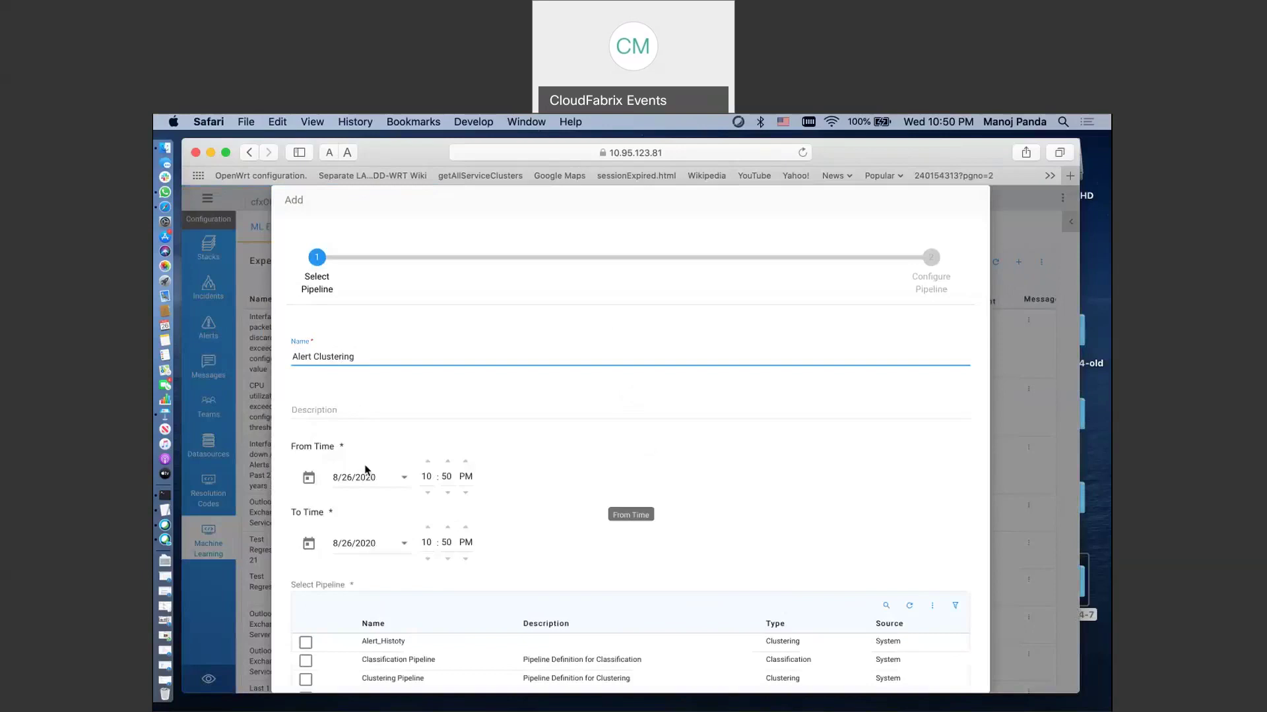
pyautogui.scroll(-2, 366, 469)
pyautogui.click(404, 412)
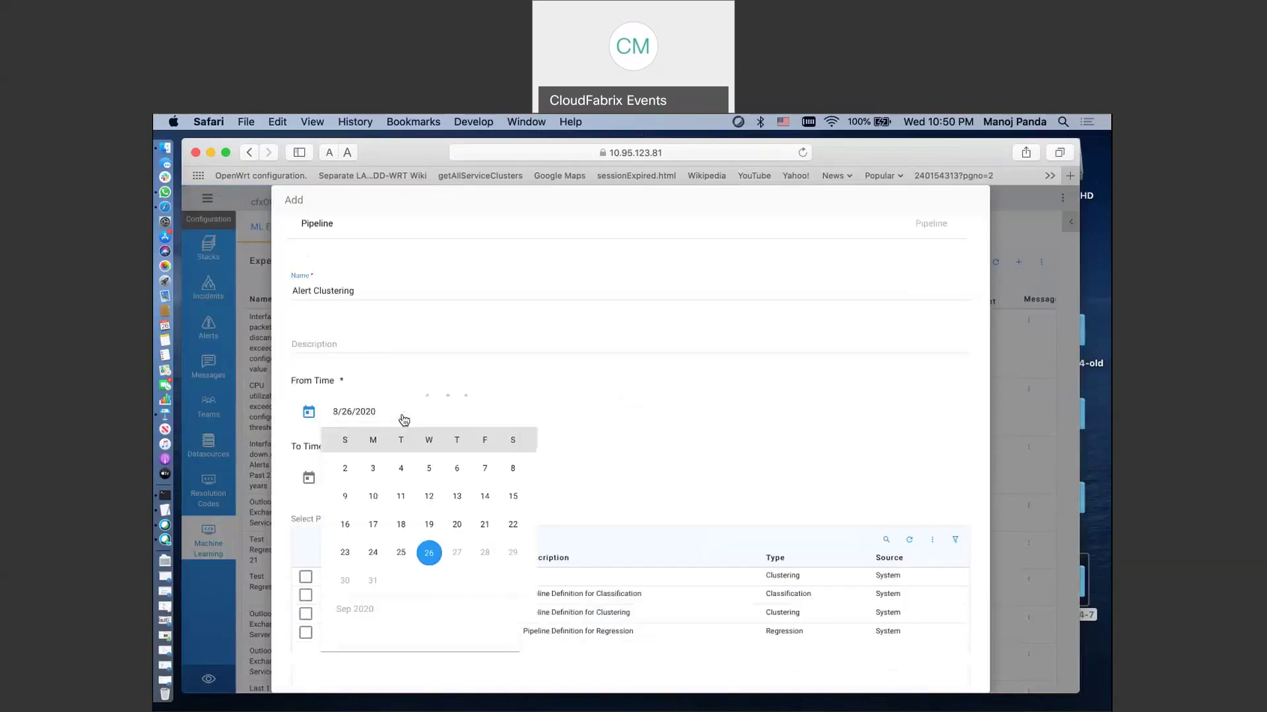
pyautogui.scroll(1, 375, 500)
pyautogui.scroll(15, 375, 499)
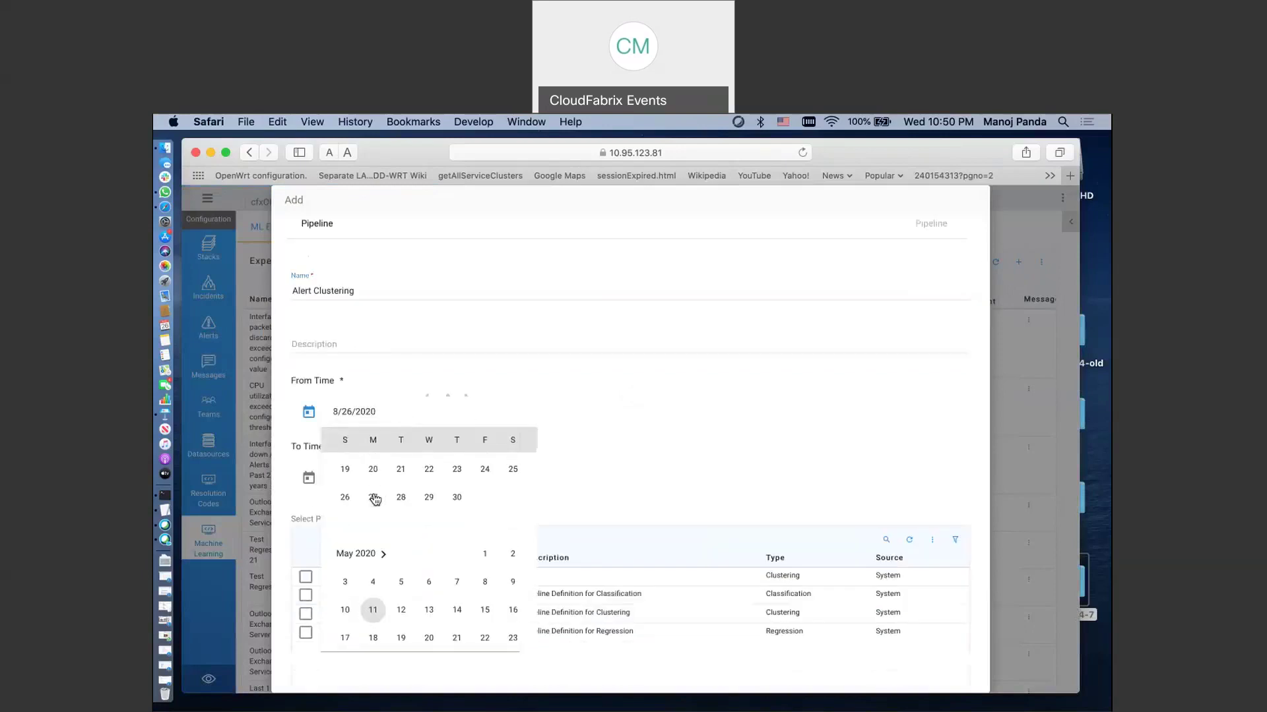
pyautogui.scroll(3, 374, 499)
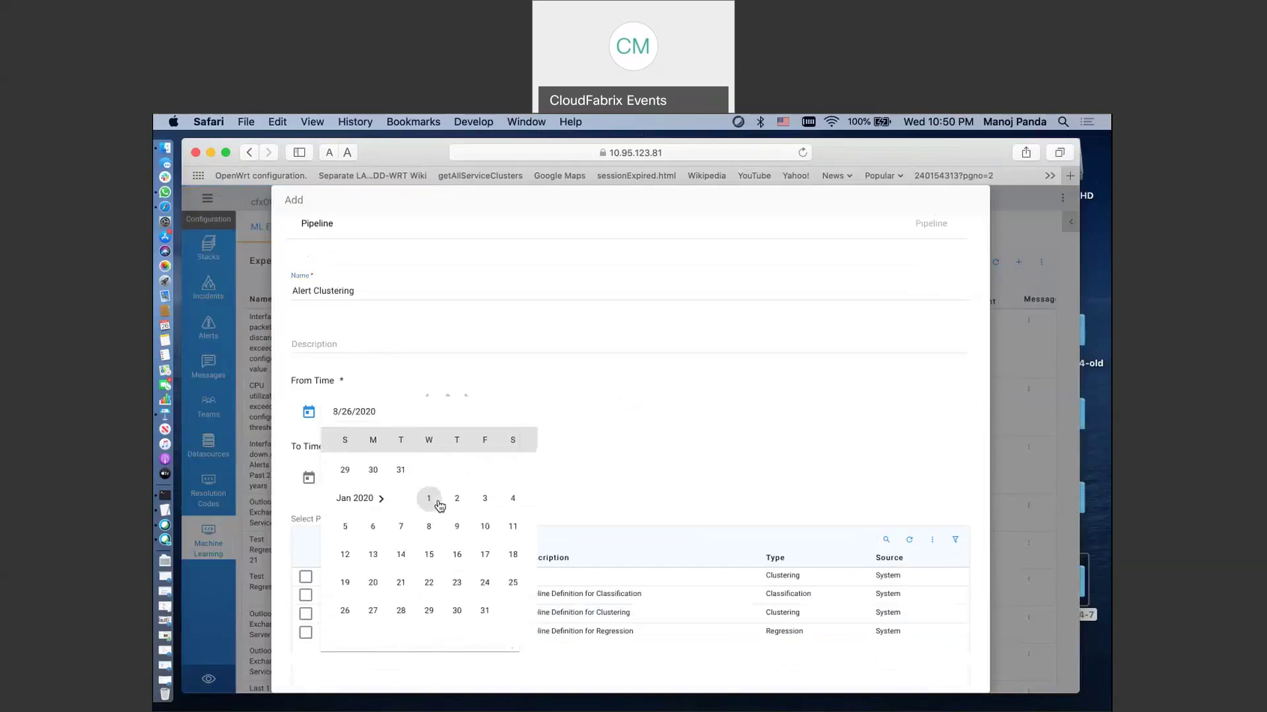
pyautogui.click(439, 503)
# Choose the Clustering Pipeline and advance to its Clustering step
pyautogui.scroll(-2, 421, 514)
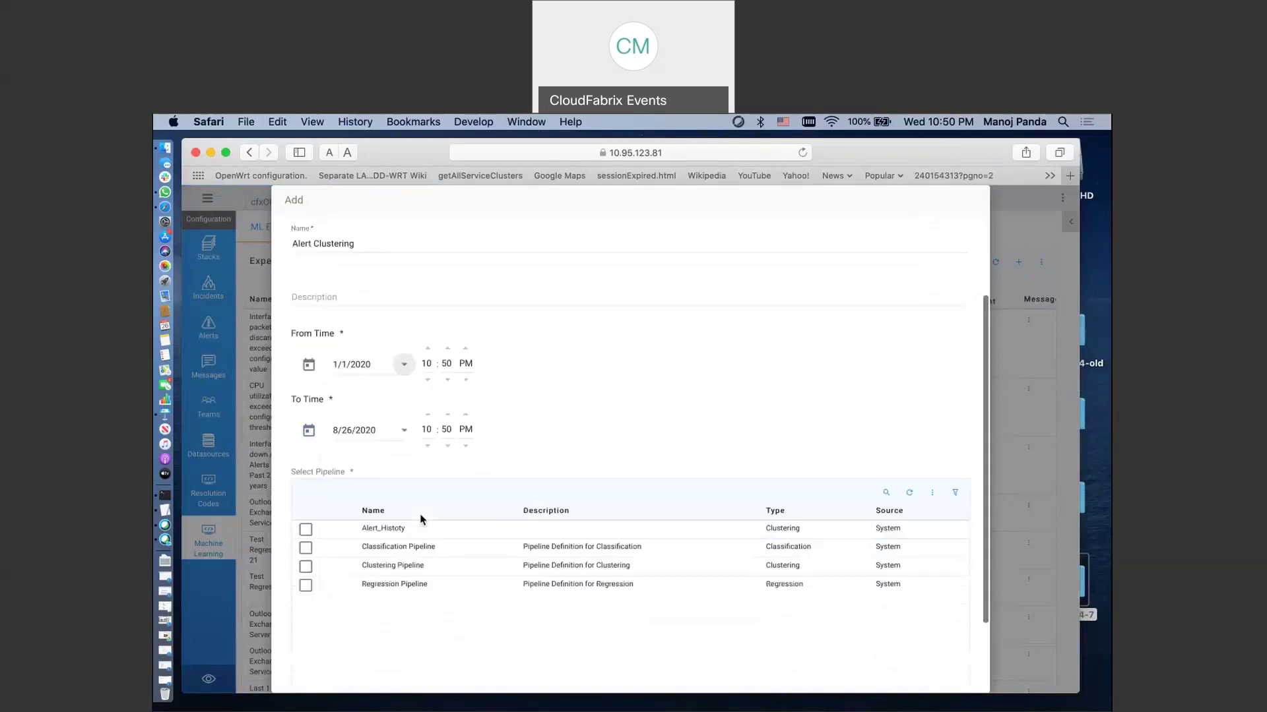
pyautogui.click(306, 567)
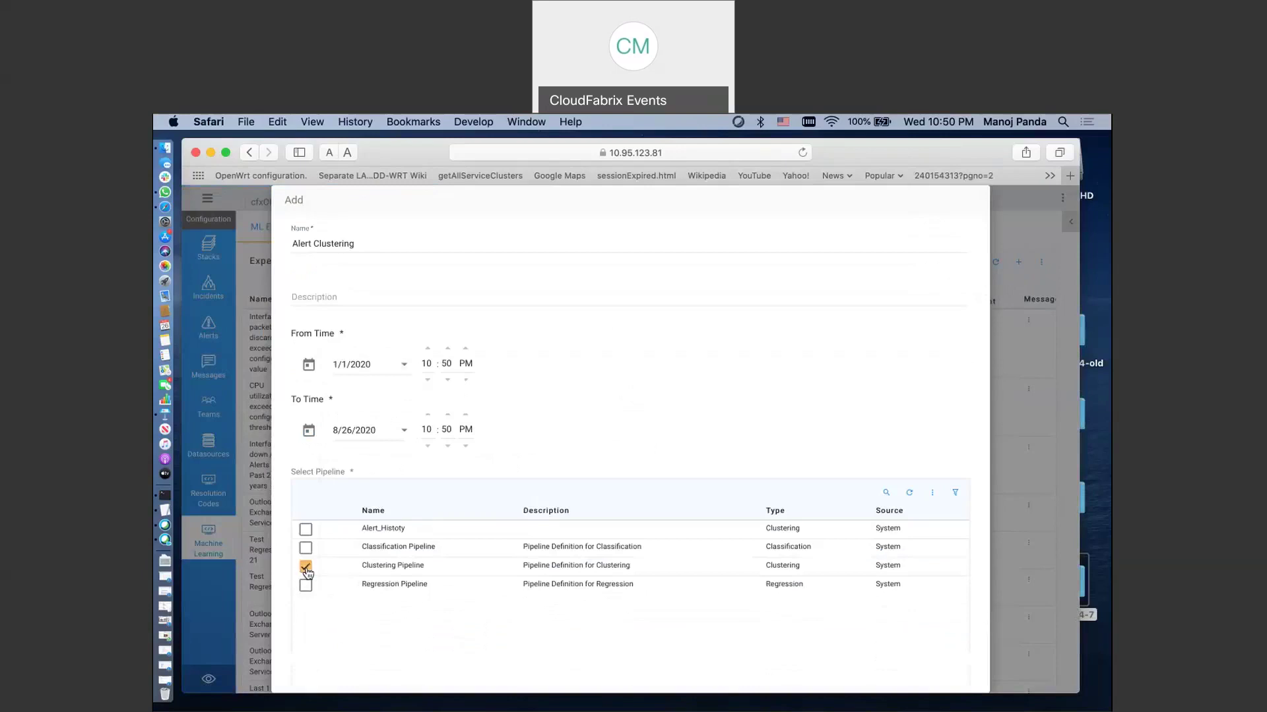
pyautogui.scroll(-4, 481, 597)
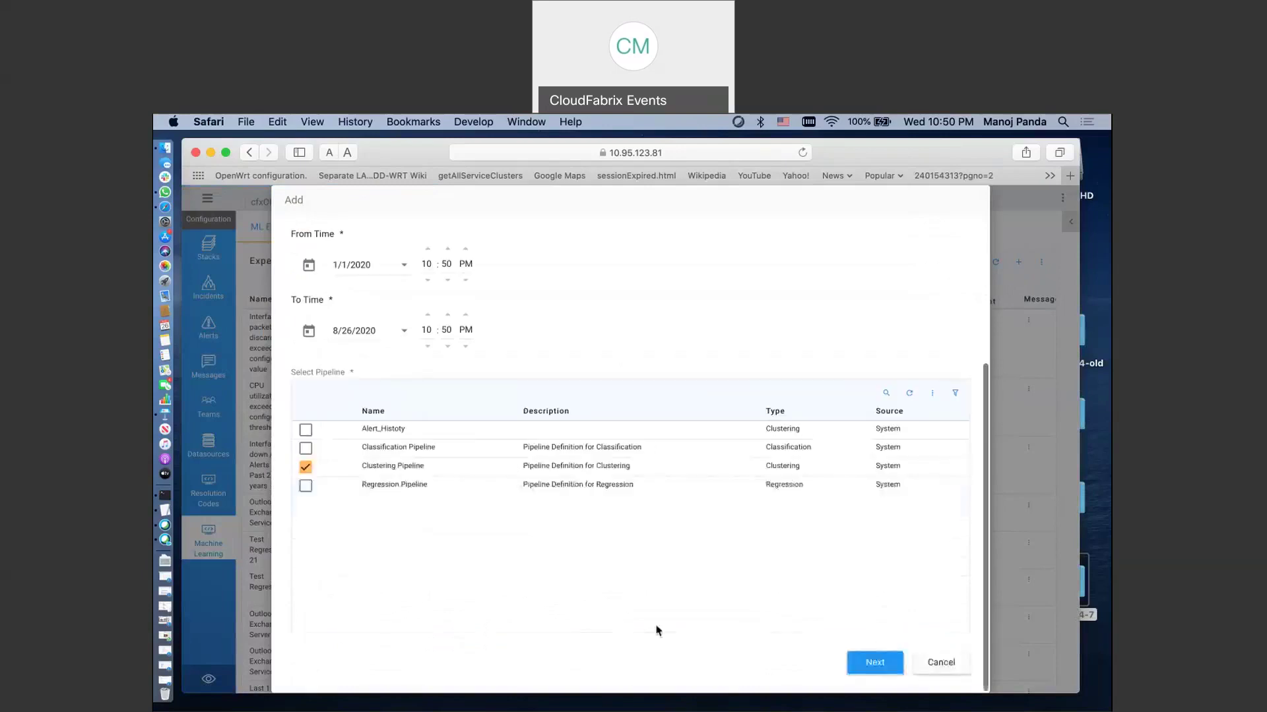
pyautogui.click(881, 661)
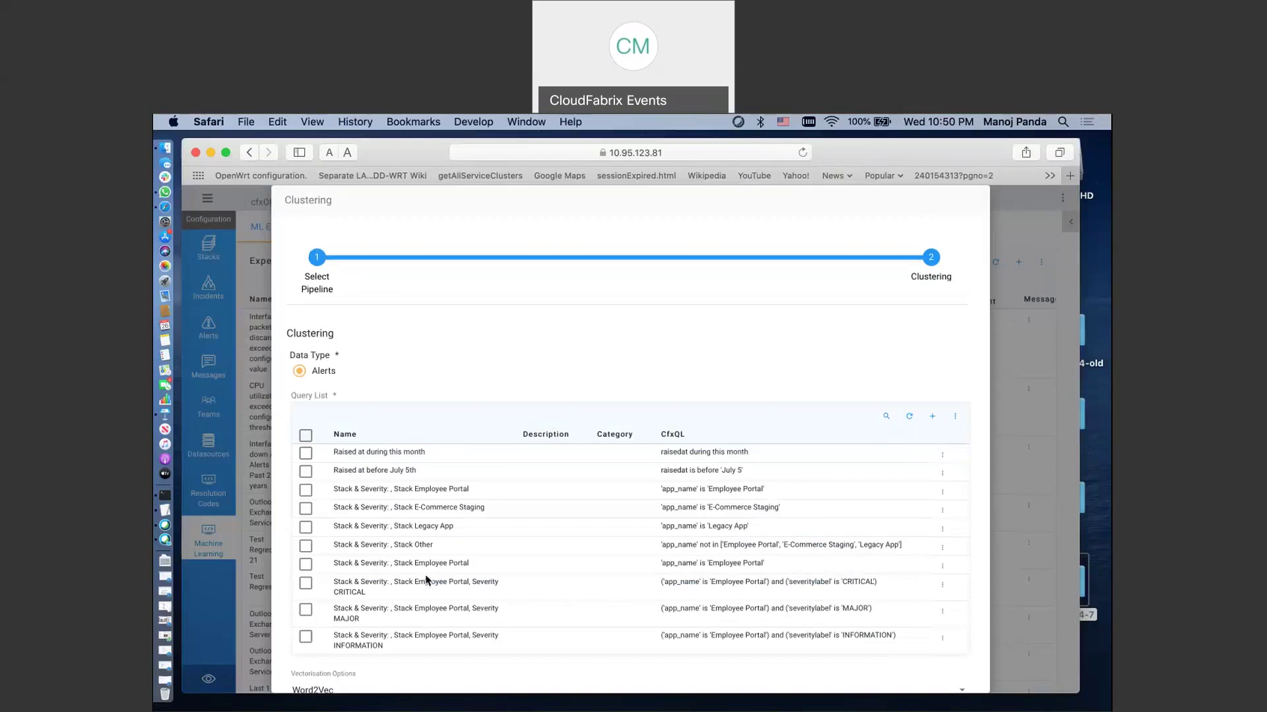
# Tick the All Alerts query in the experiment's Query List
pyautogui.scroll(-1, 426, 581)
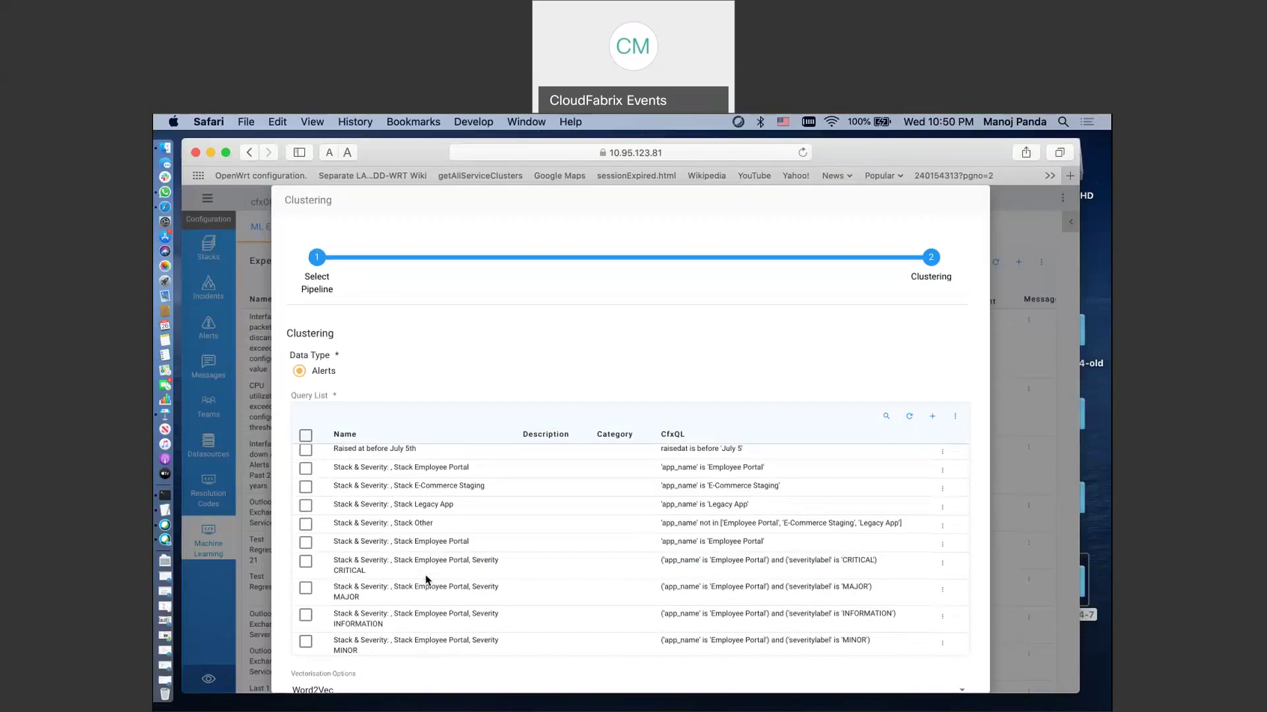
pyautogui.scroll(-5, 426, 580)
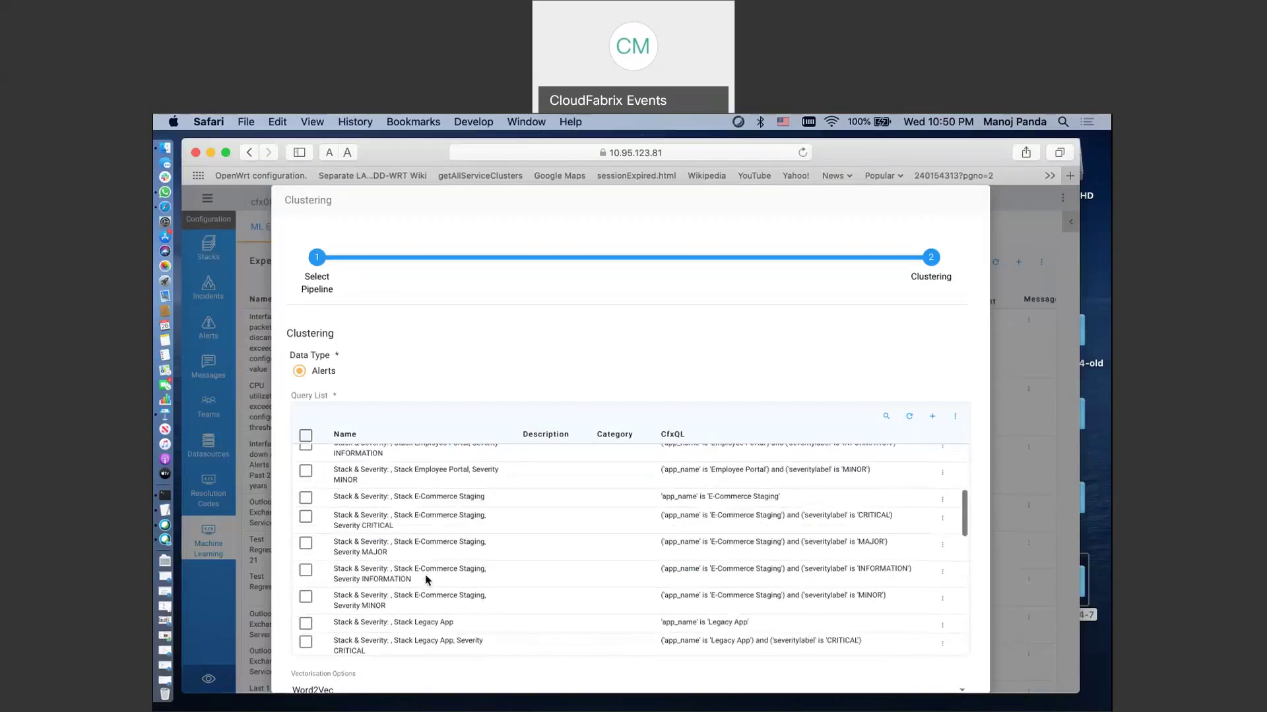
pyautogui.scroll(-8, 426, 581)
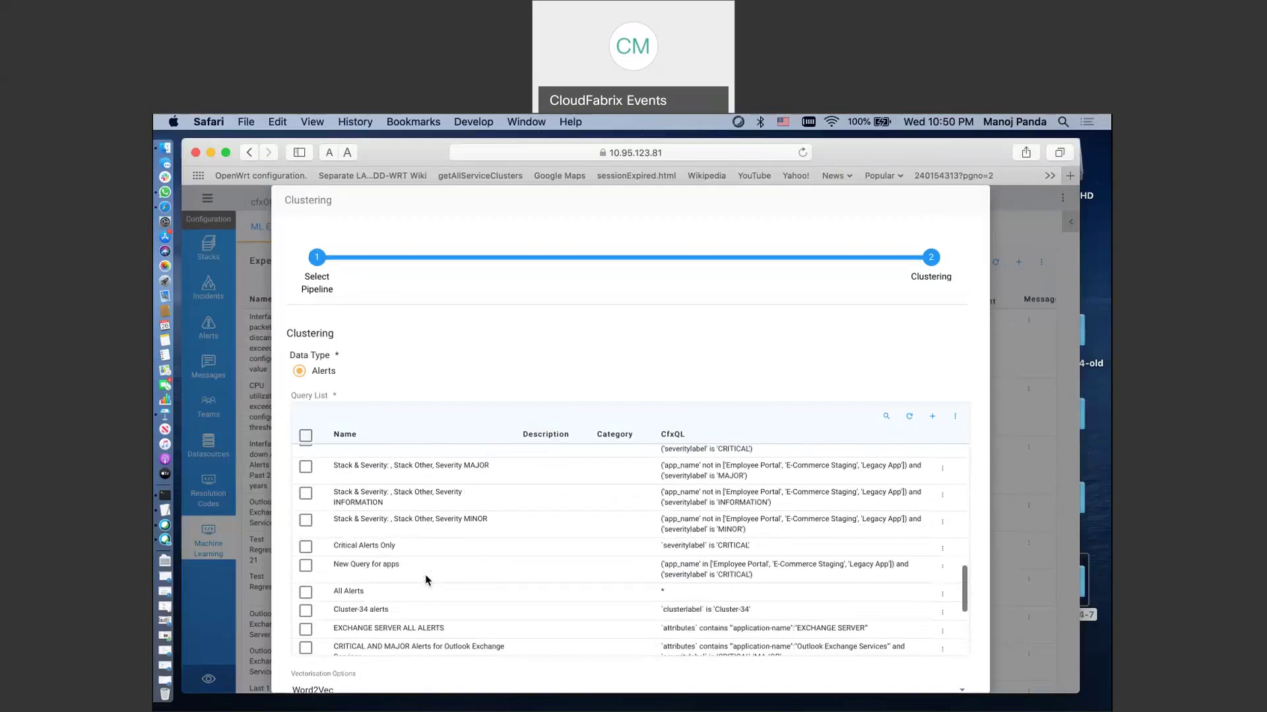
pyautogui.click(305, 592)
pyautogui.scroll(-5, 481, 566)
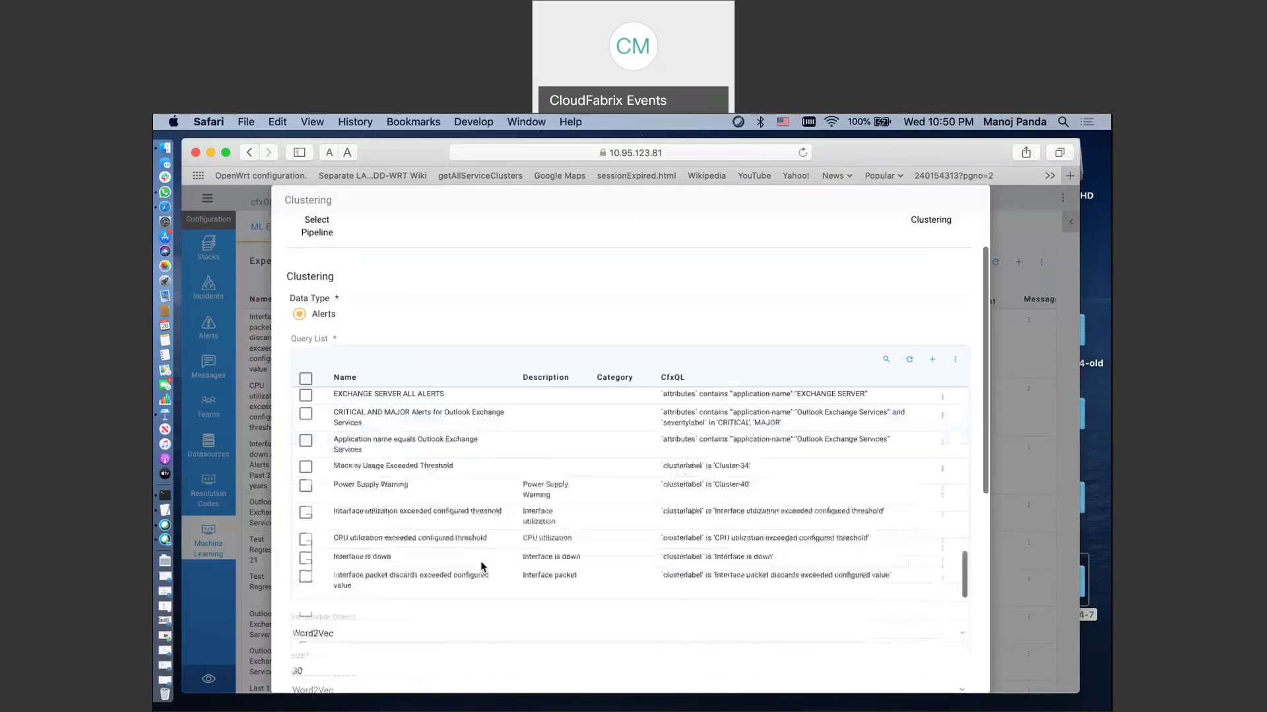
pyautogui.scroll(-10, 480, 566)
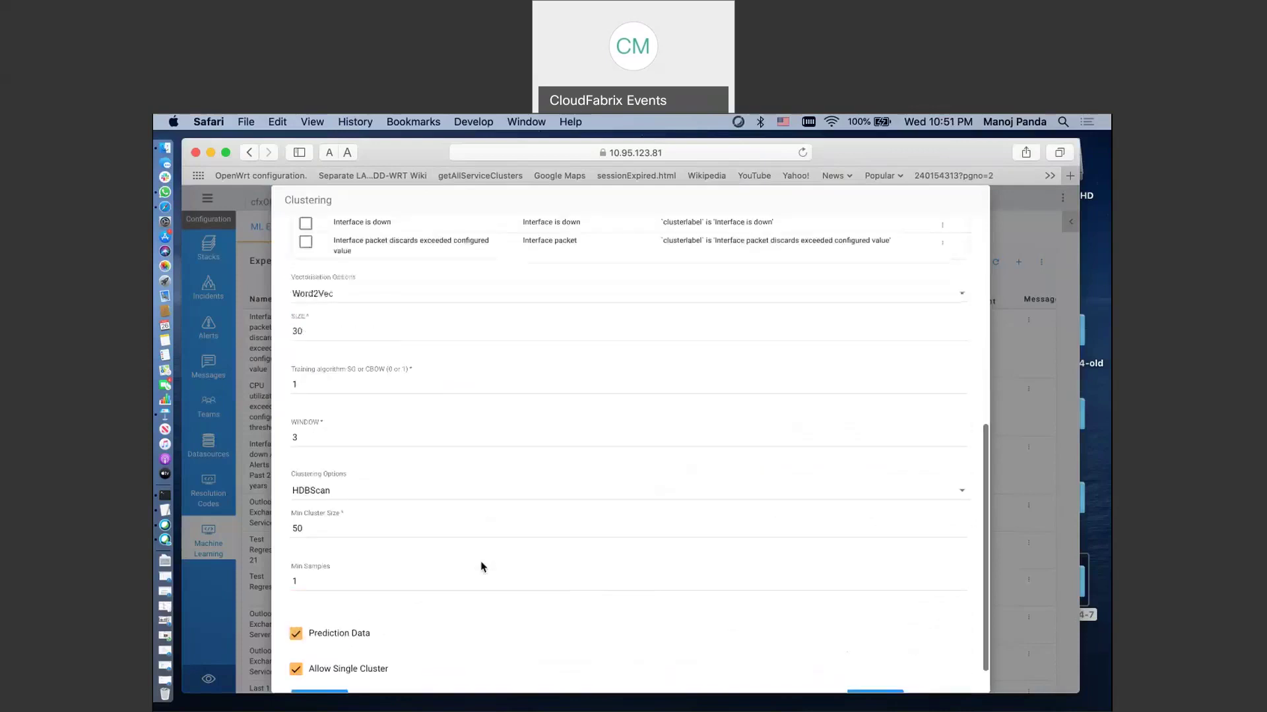
pyautogui.scroll(1, 481, 566)
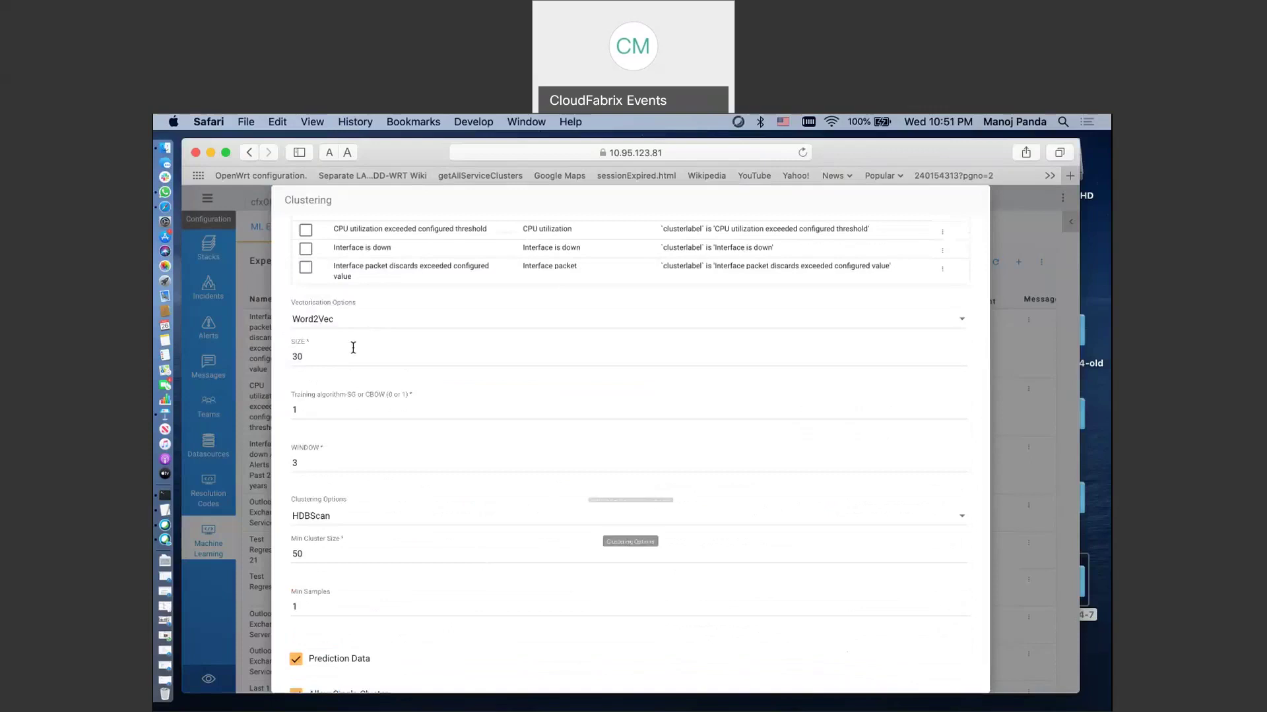
pyautogui.click(359, 326)
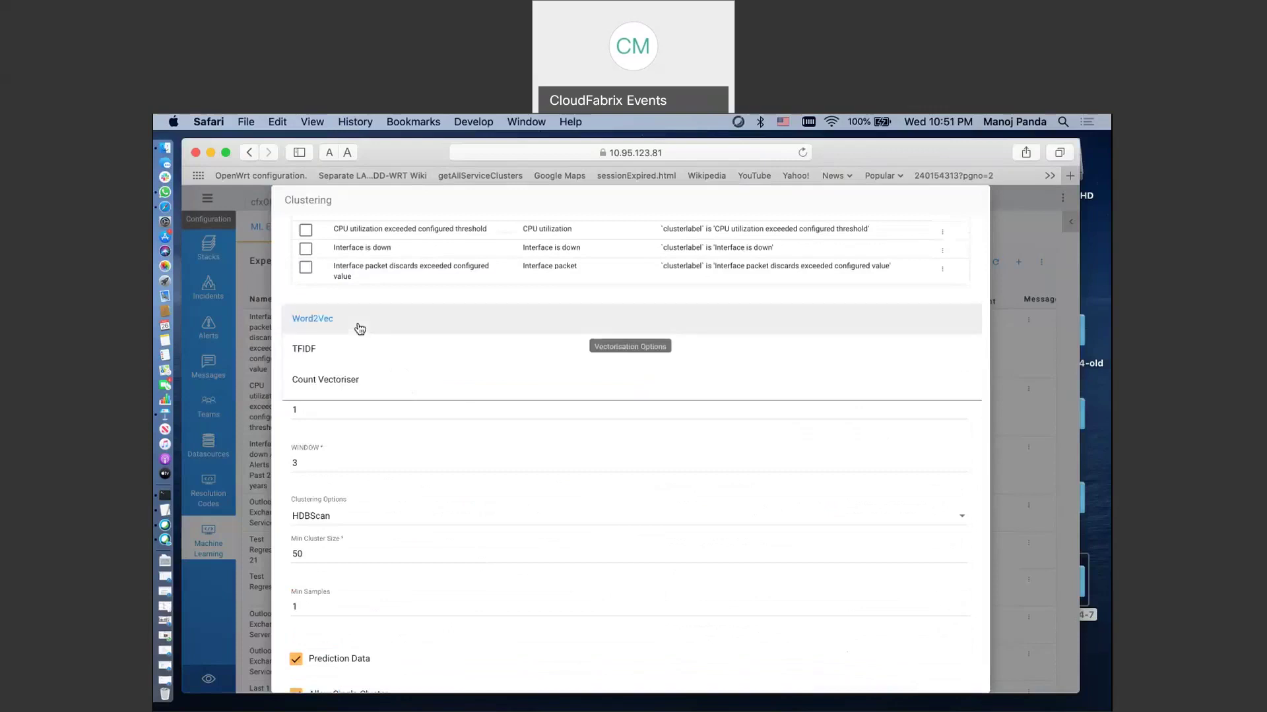
pyautogui.click(343, 323)
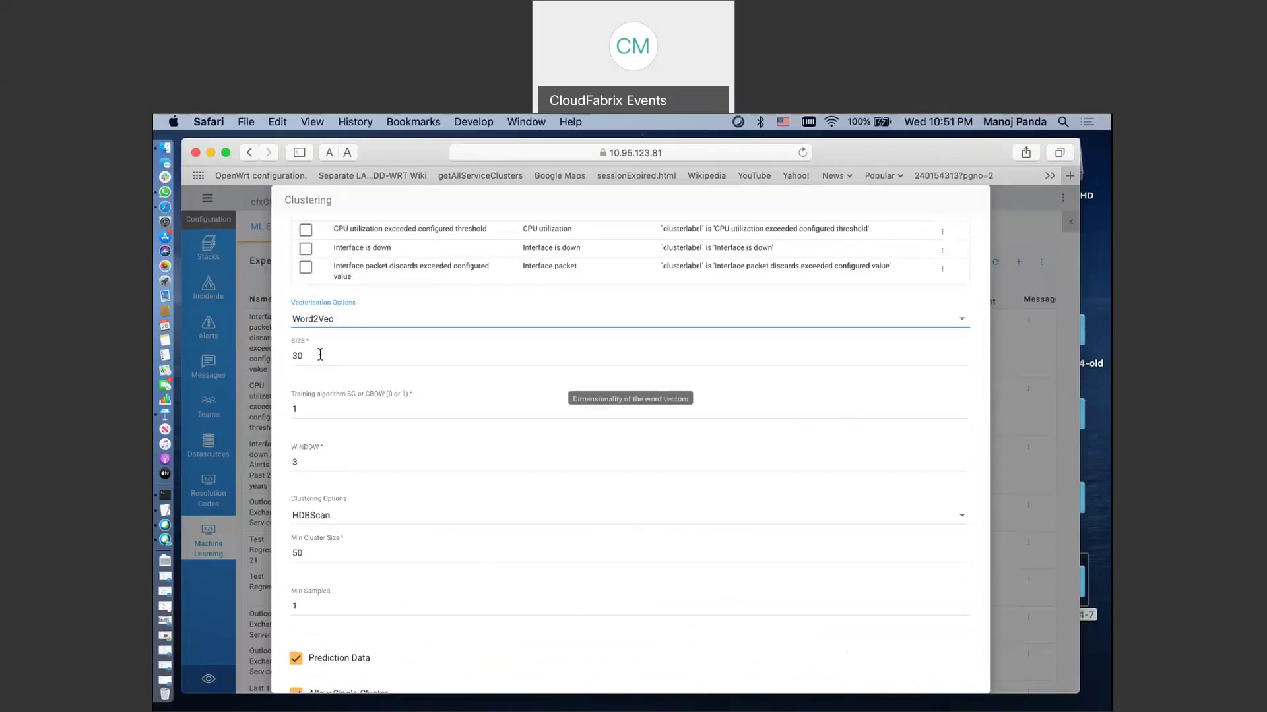
pyautogui.click(320, 355)
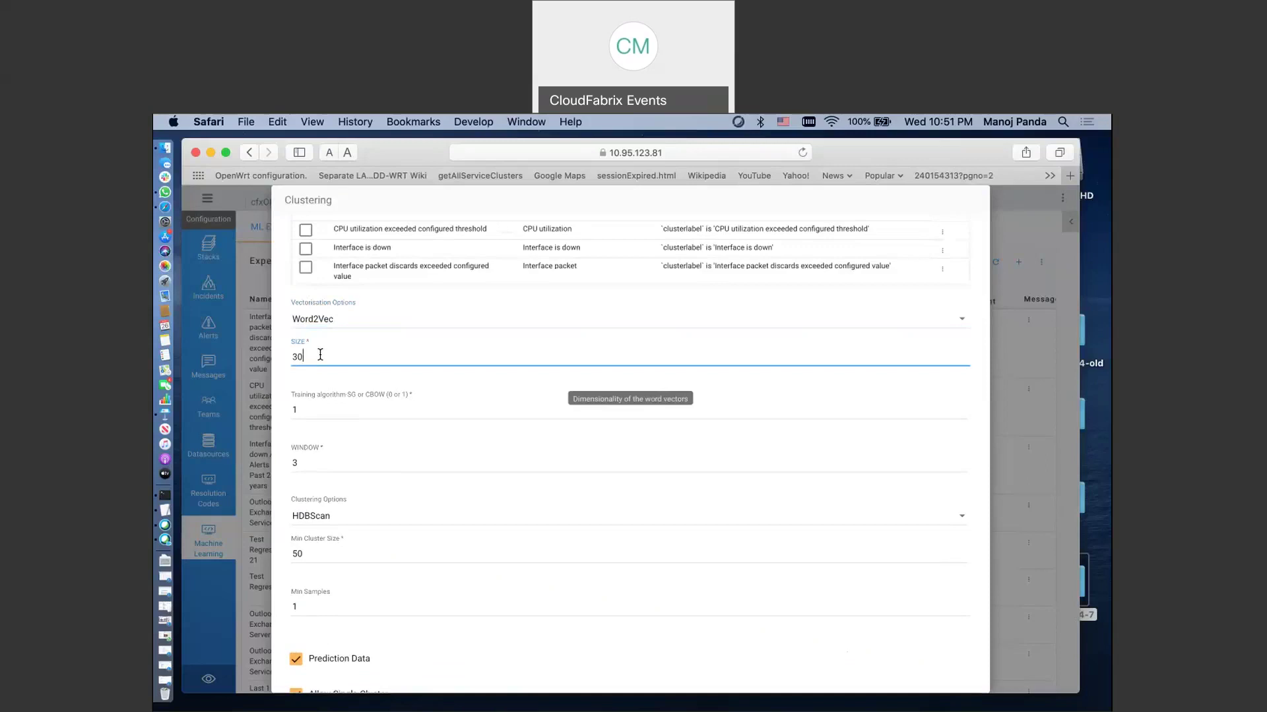
pyautogui.click(334, 408)
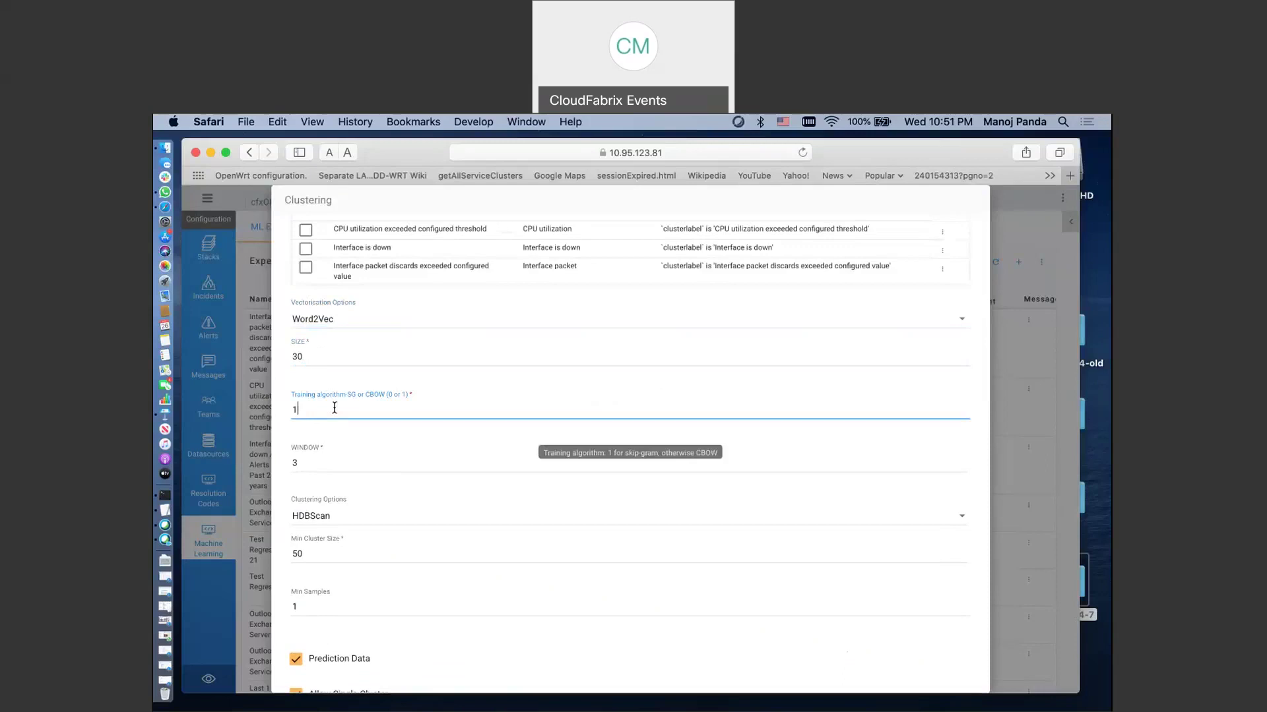
pyautogui.click(338, 464)
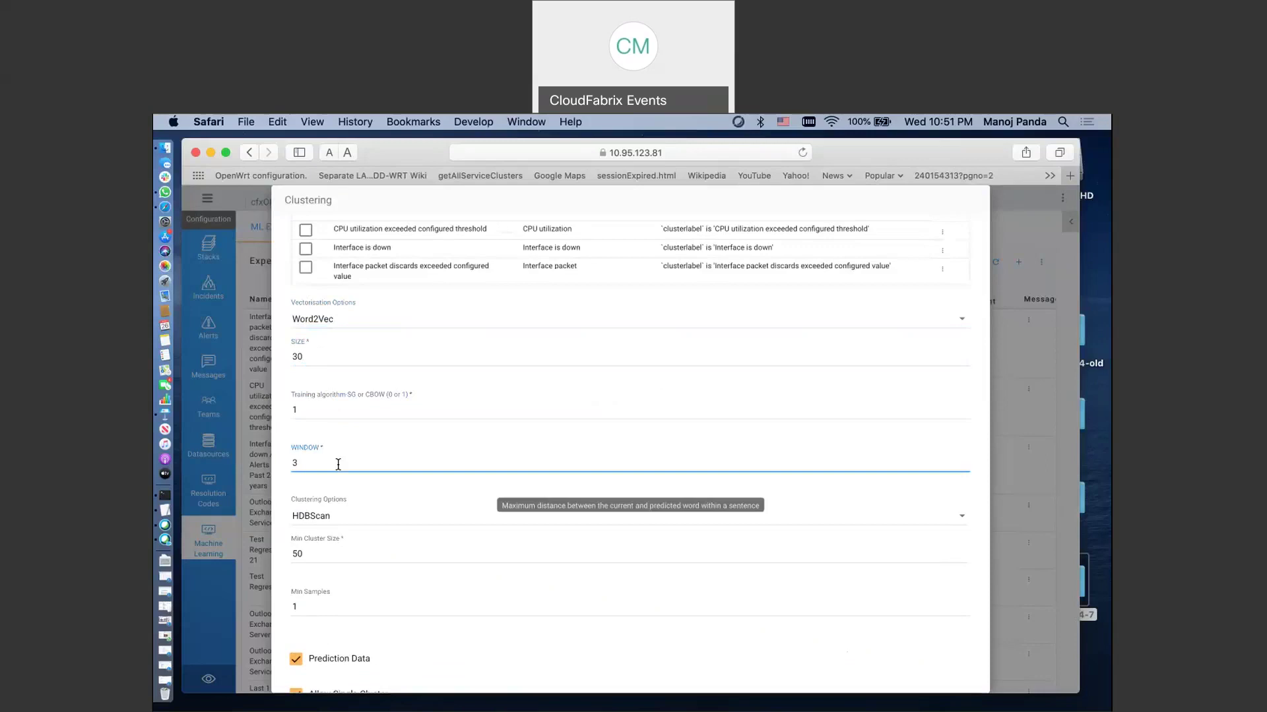
pyautogui.click(340, 524)
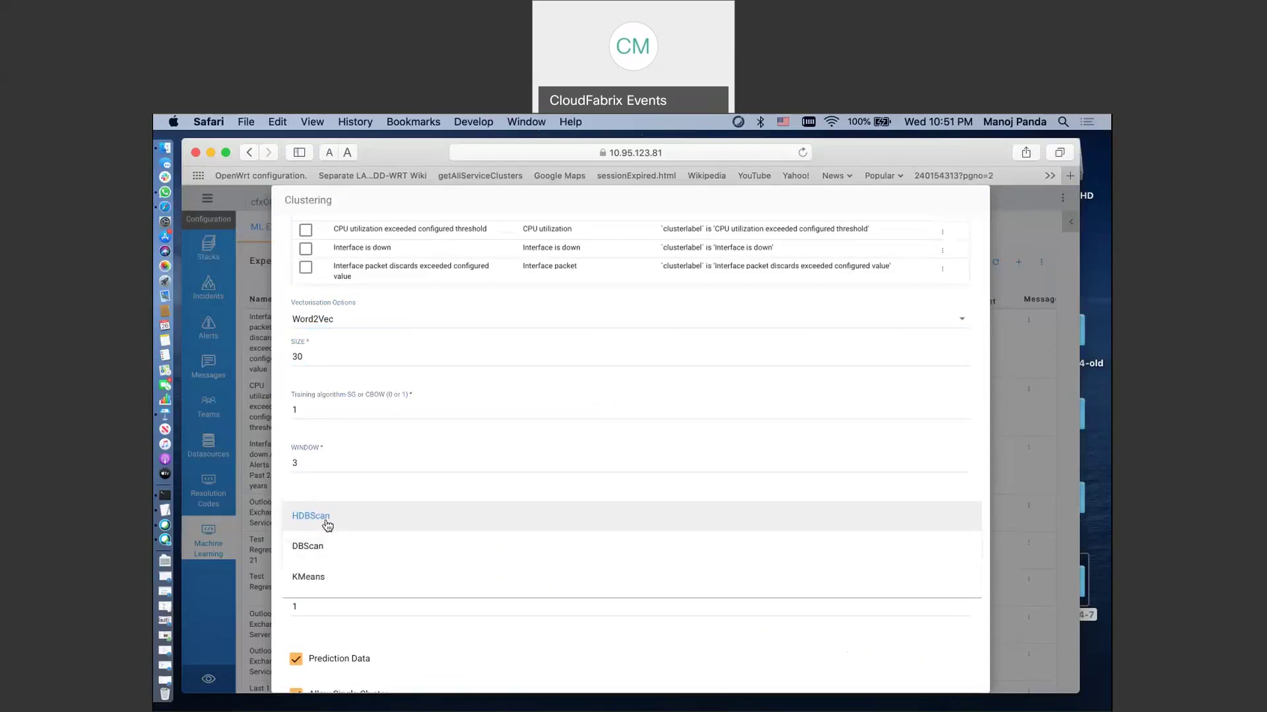
pyautogui.click(328, 524)
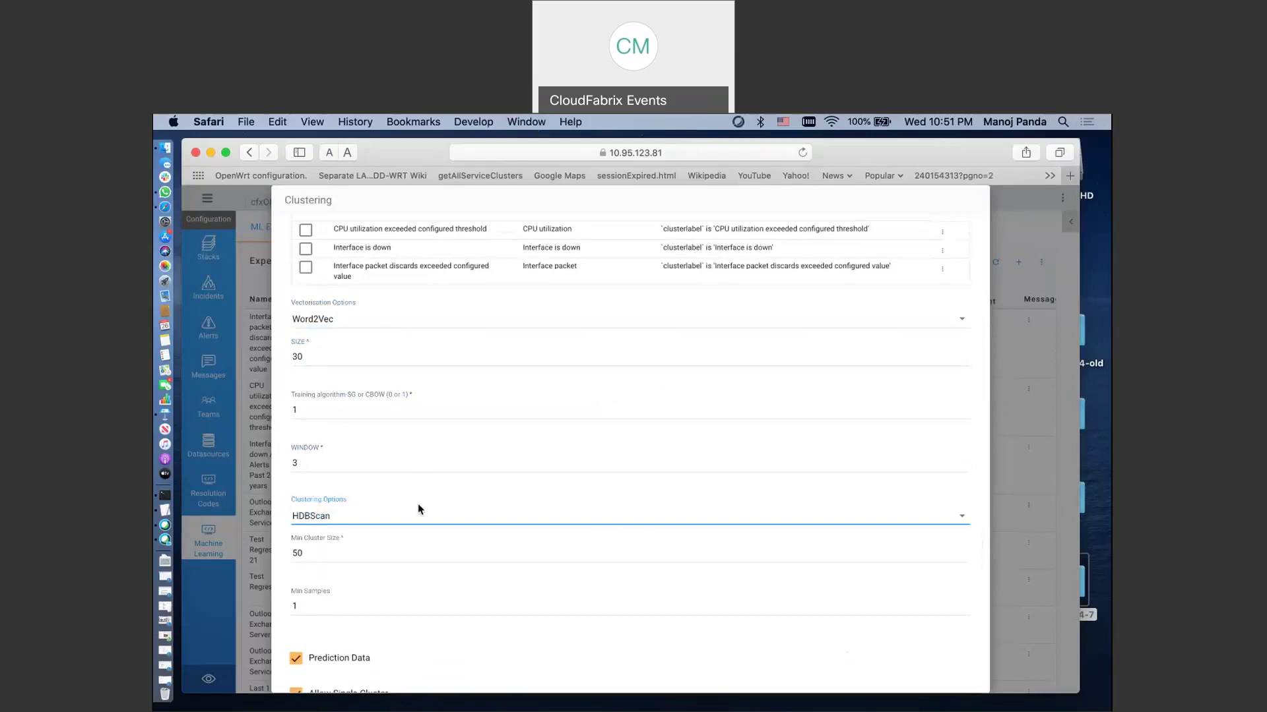
# Review the Min Samples setting and submit the clustering experiment settings
pyautogui.scroll(-2, 378, 546)
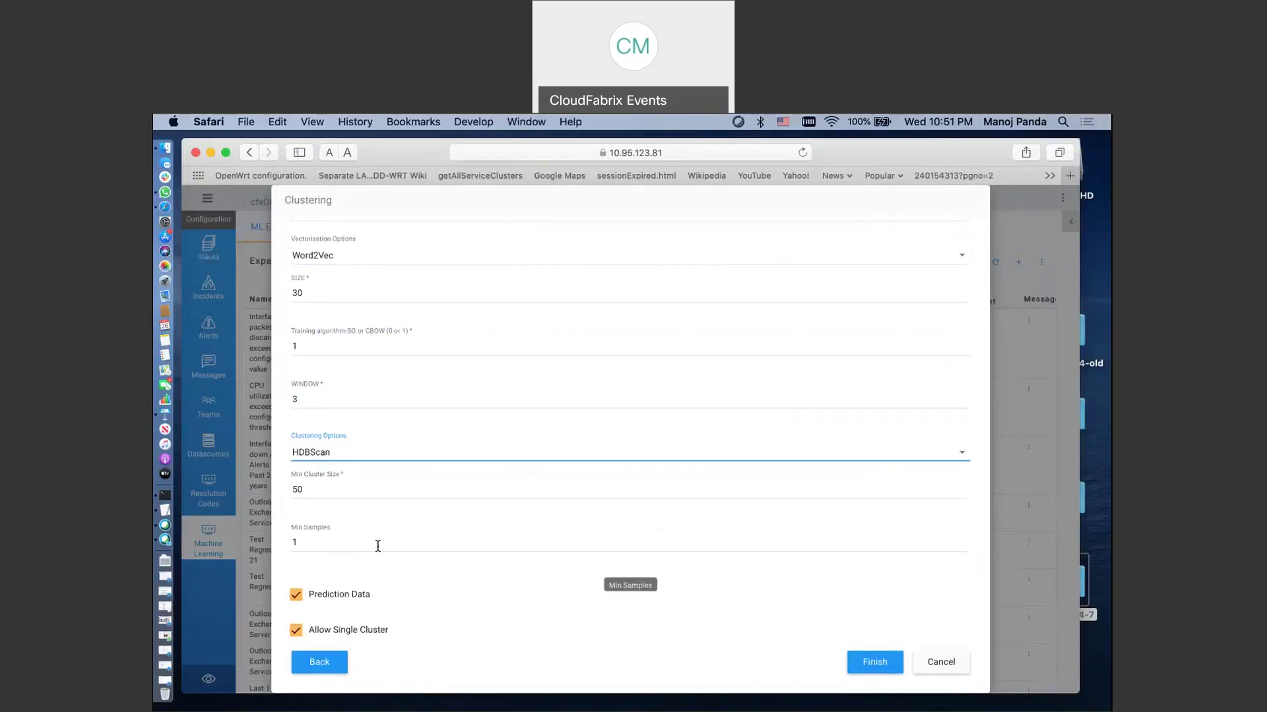
pyautogui.click(309, 546)
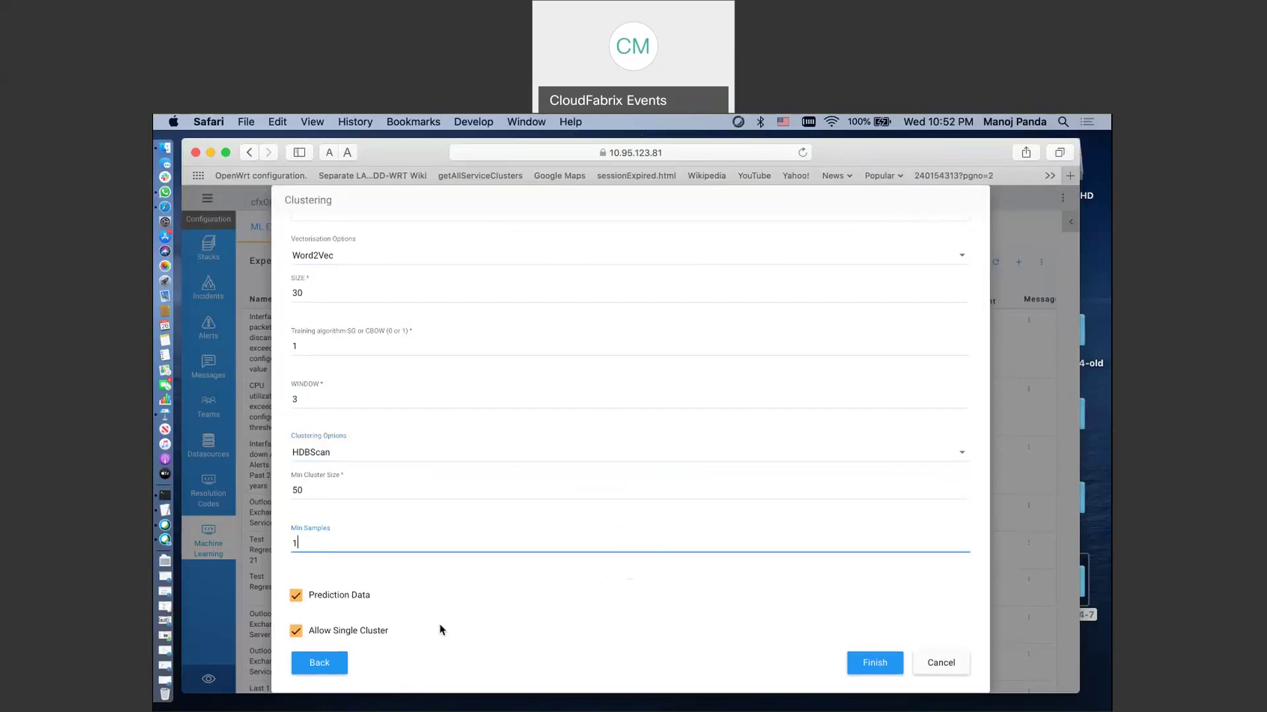
pyautogui.scroll(2, 442, 630)
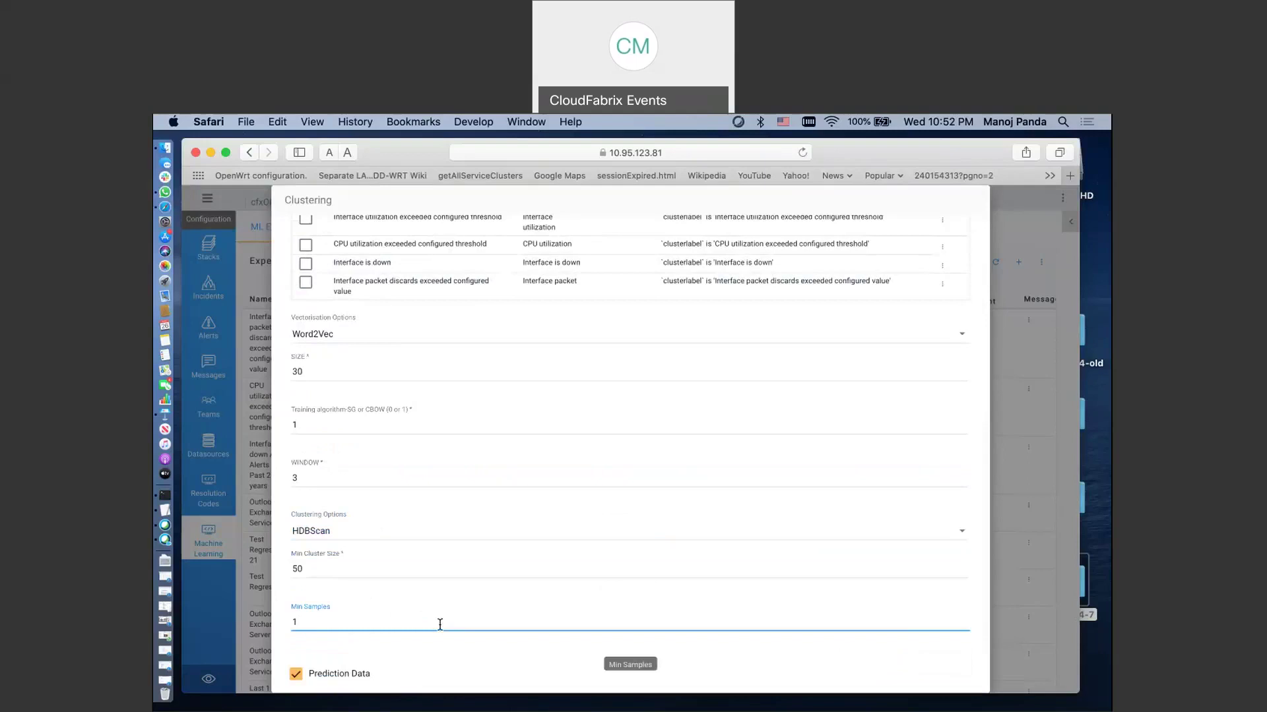
pyautogui.scroll(-2, 440, 624)
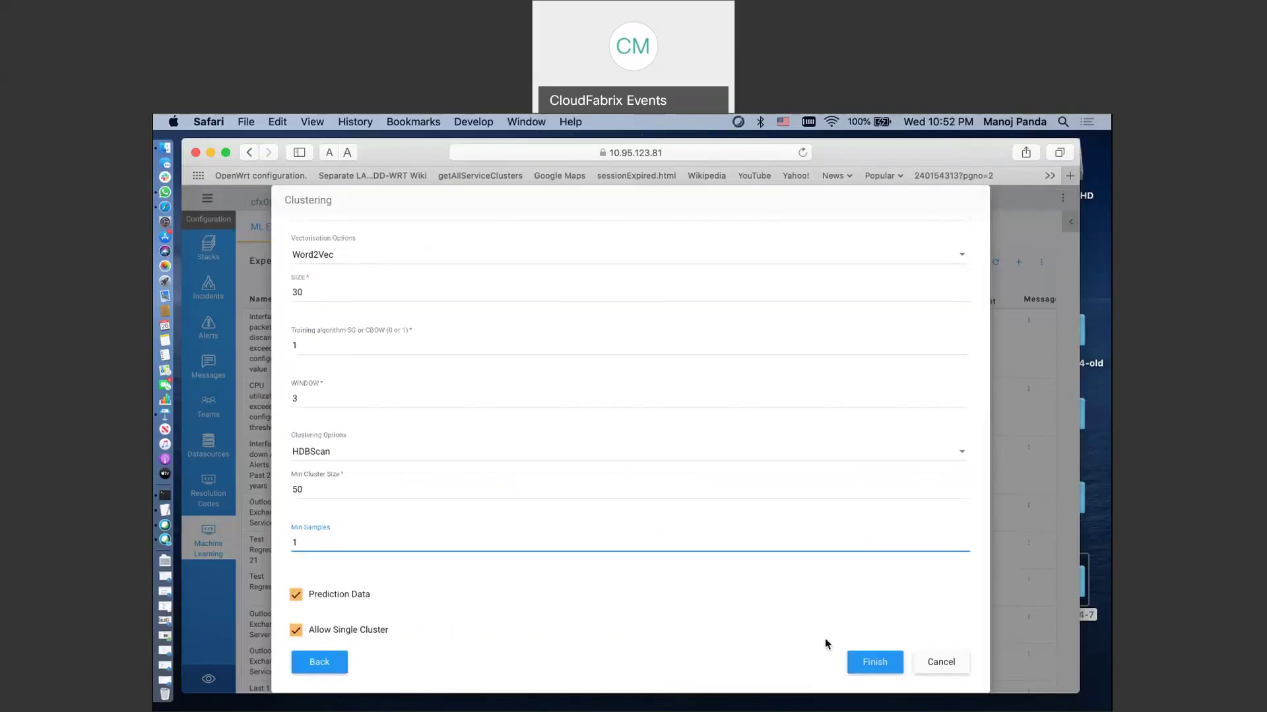
pyautogui.click(874, 664)
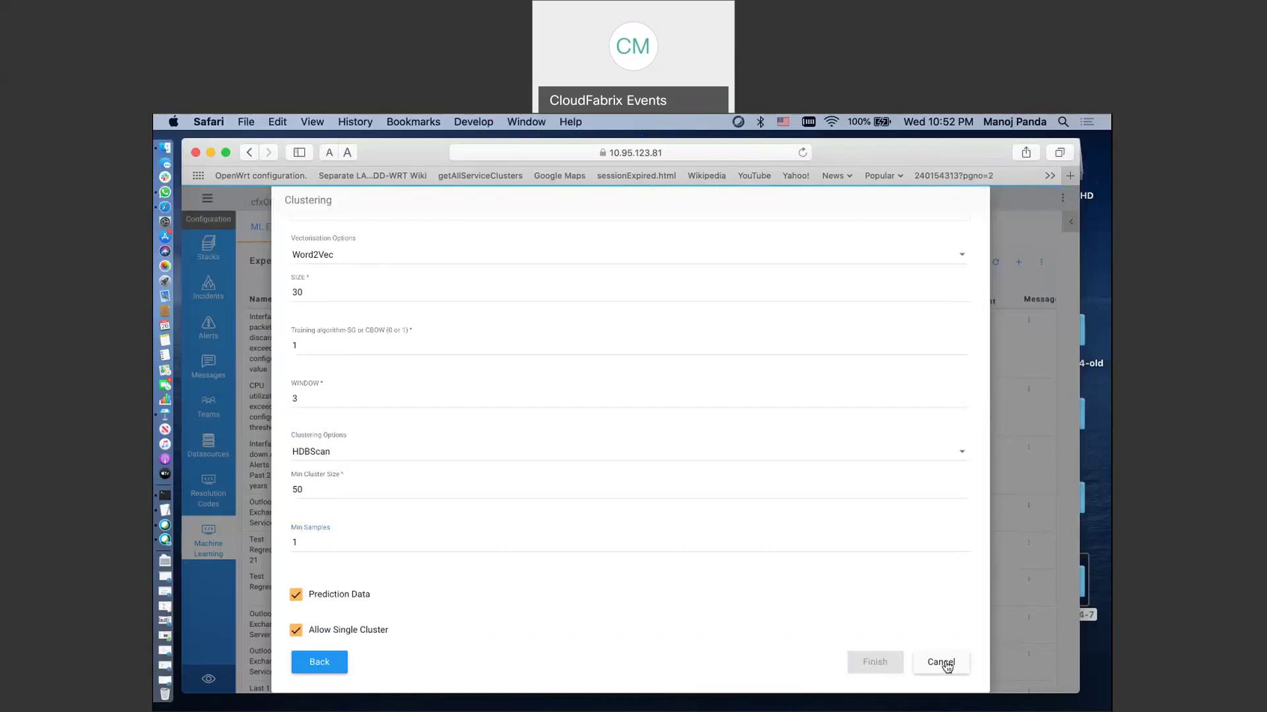
pyautogui.click(941, 662)
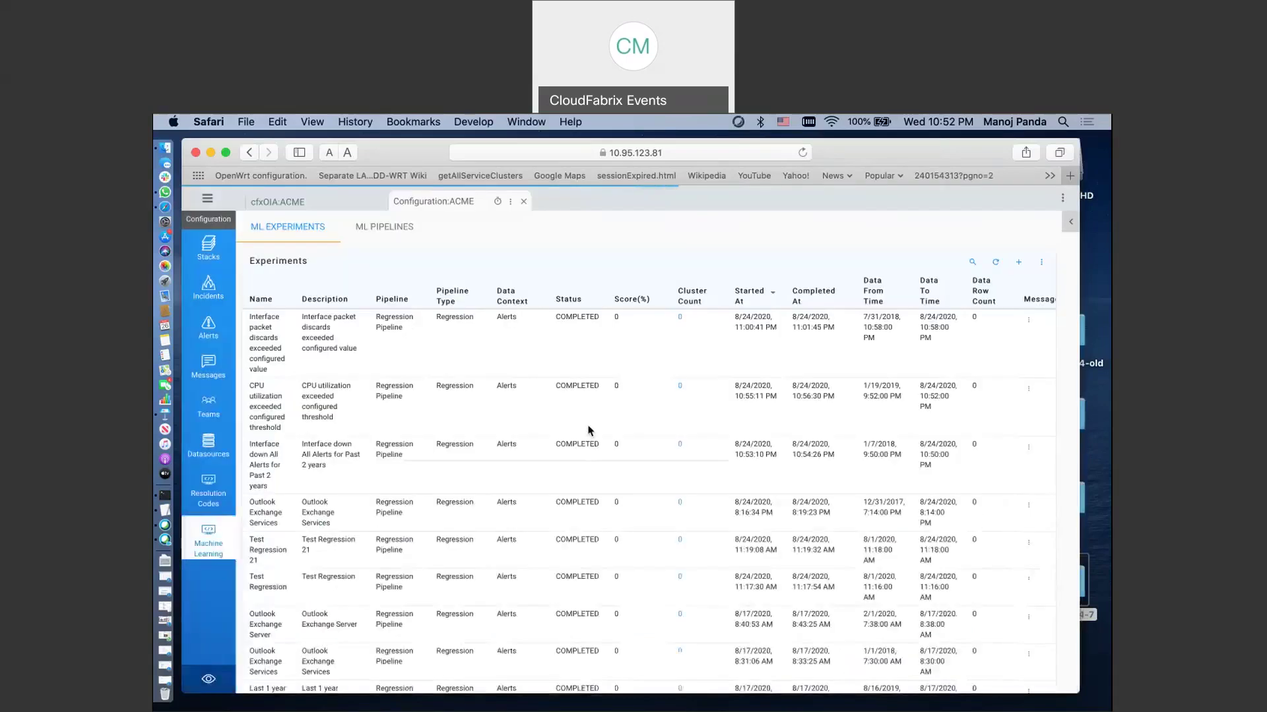
pyautogui.scroll(-1, 589, 430)
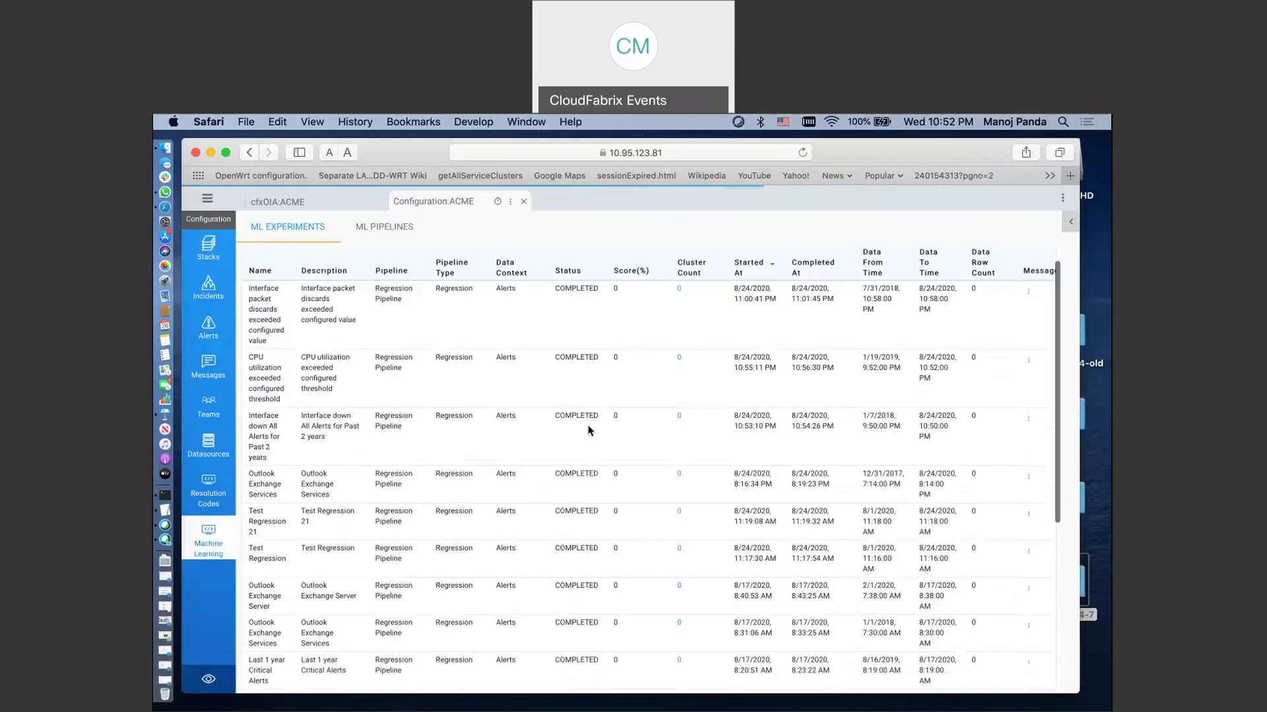
pyautogui.scroll(-5, 589, 430)
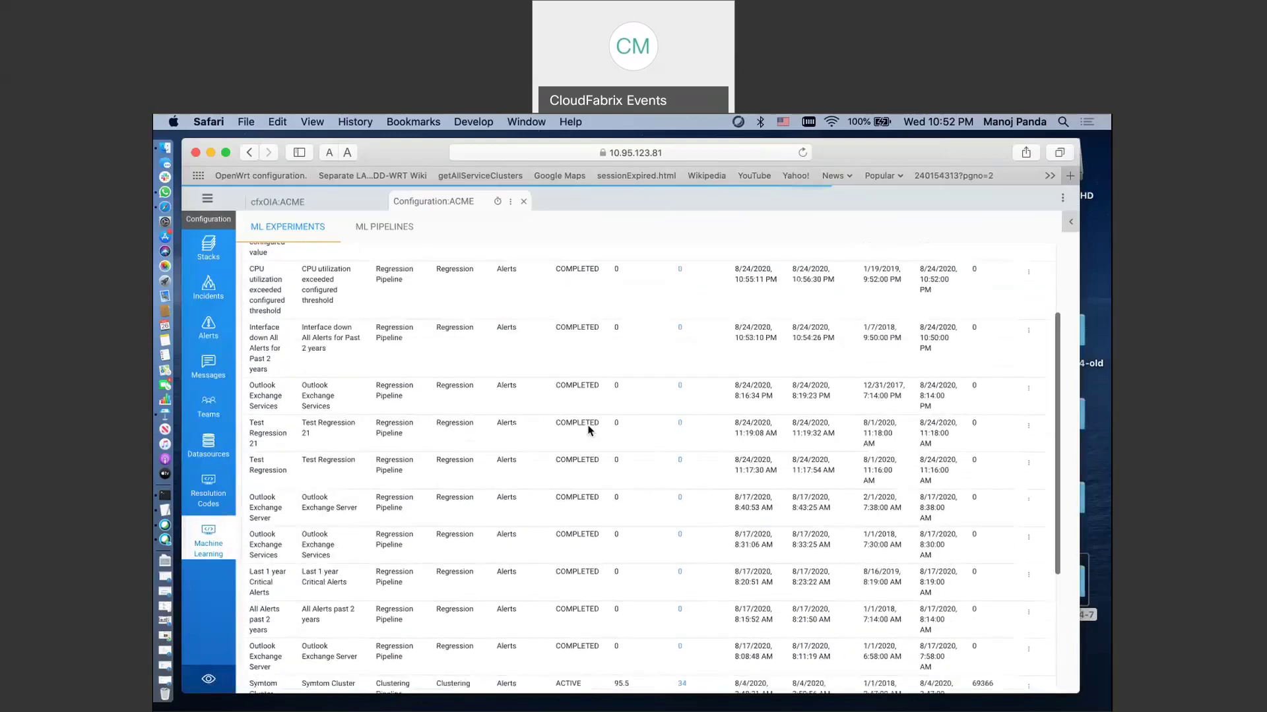
pyautogui.scroll(-4, 589, 430)
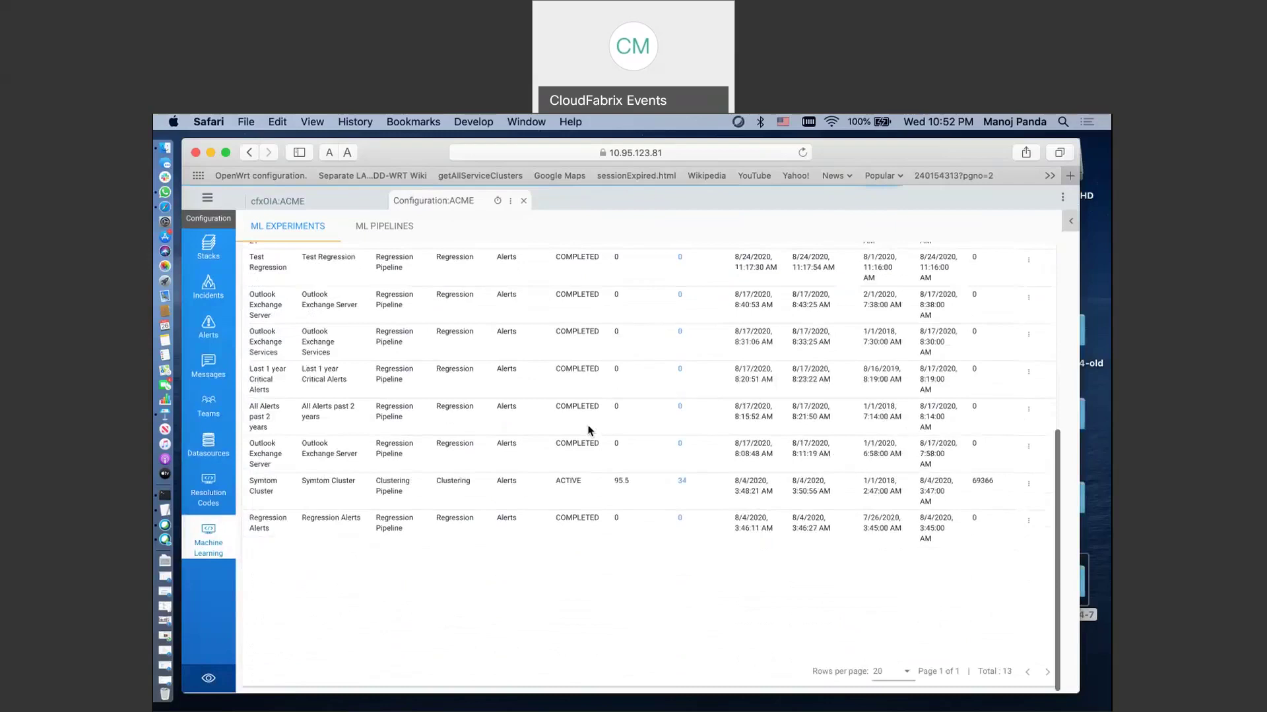
pyautogui.scroll(2, 589, 430)
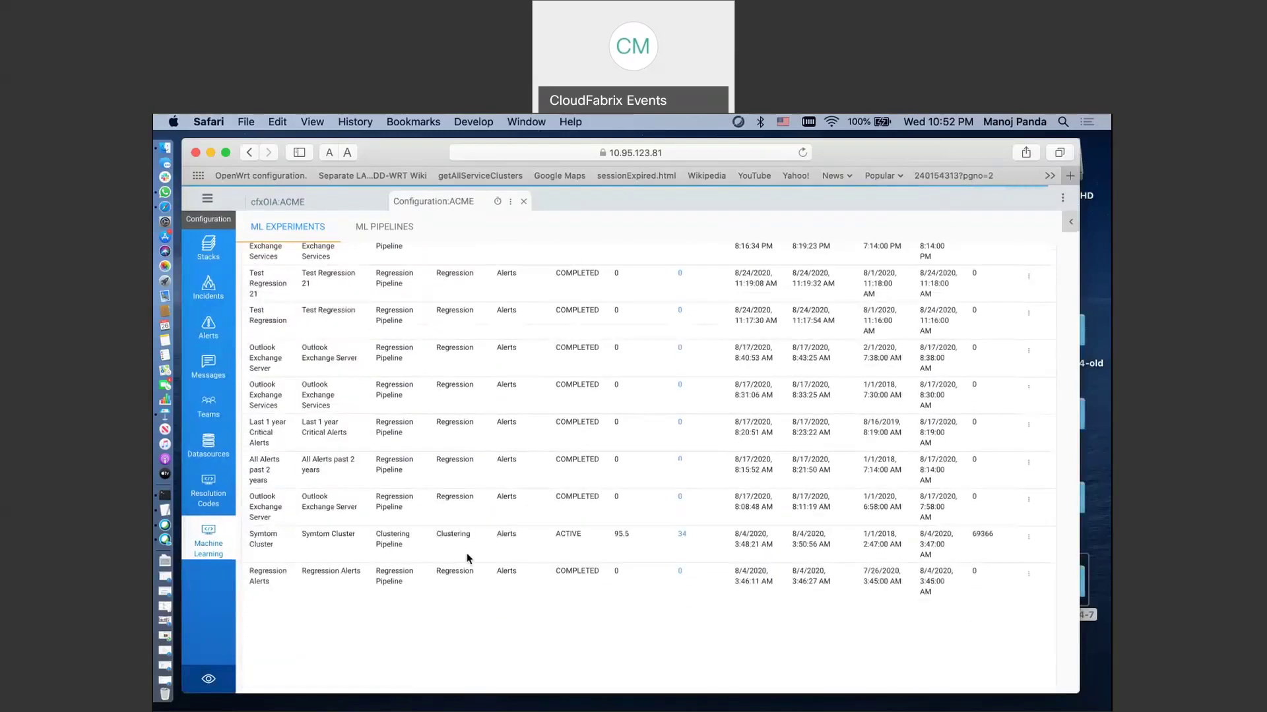
# Open Symtom Cluster's 34 clusters and list them 50 rows per page
pyautogui.click(680, 535)
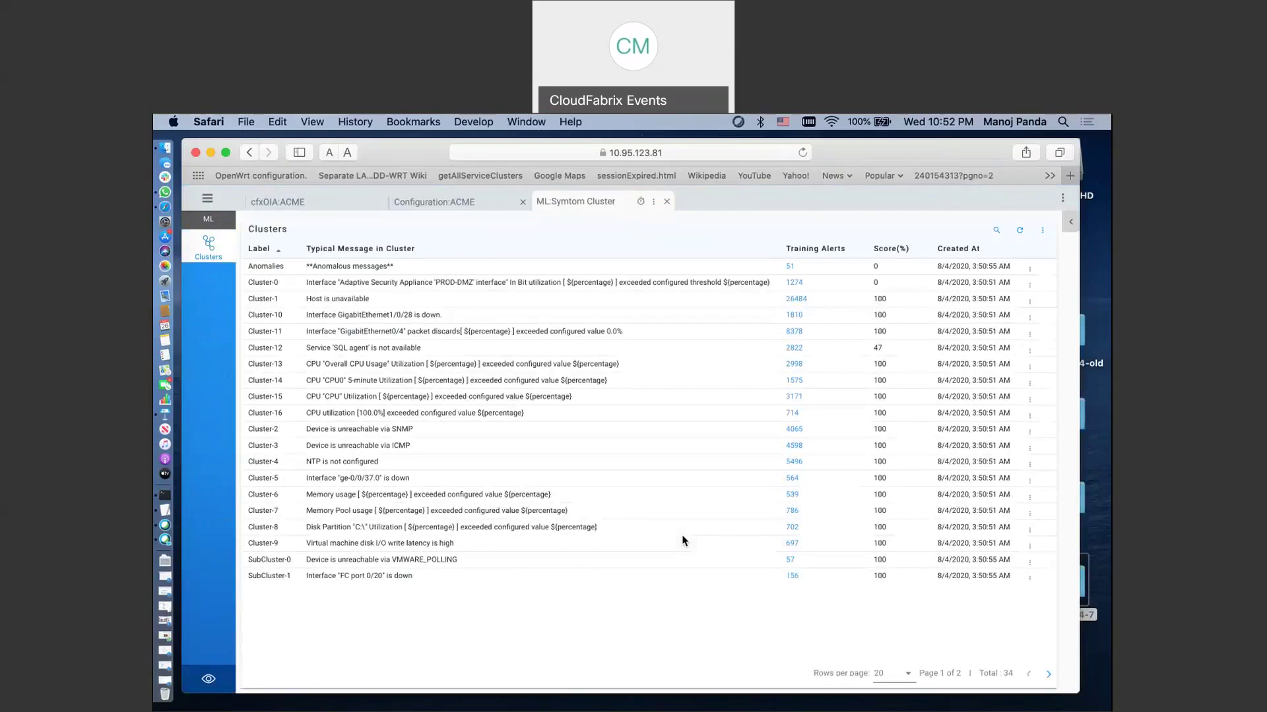
pyautogui.click(909, 673)
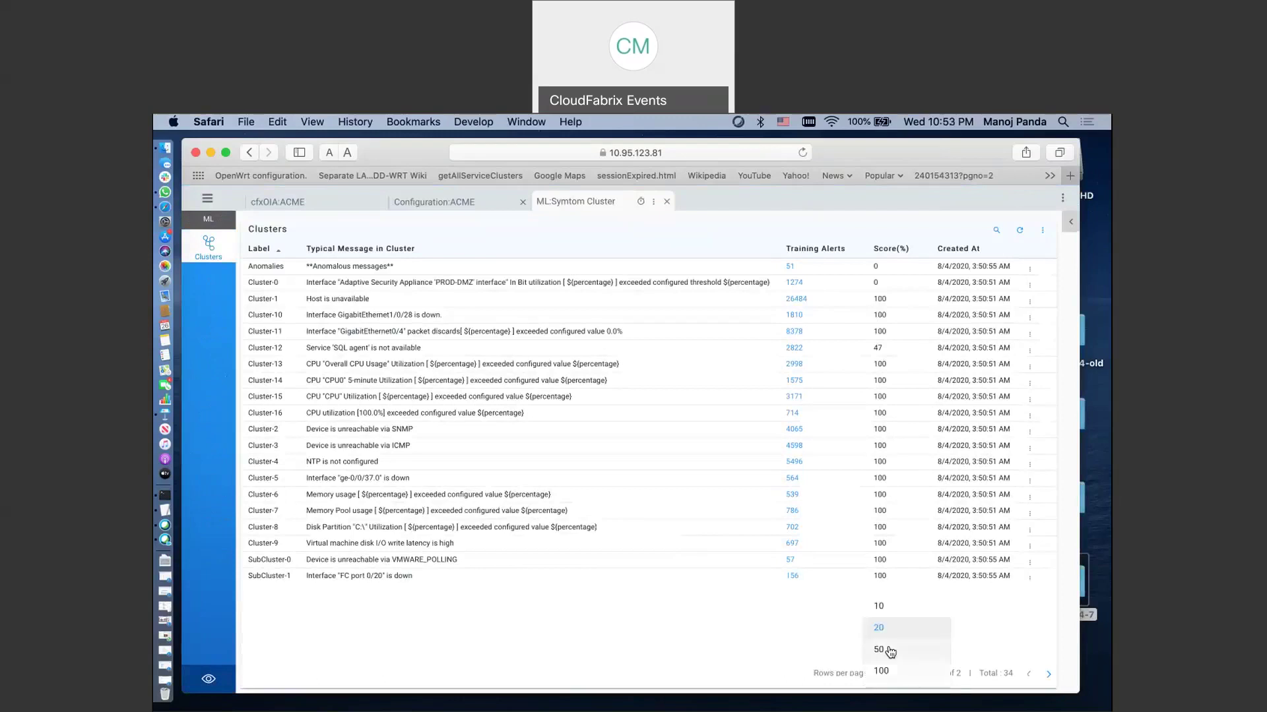
pyautogui.click(890, 652)
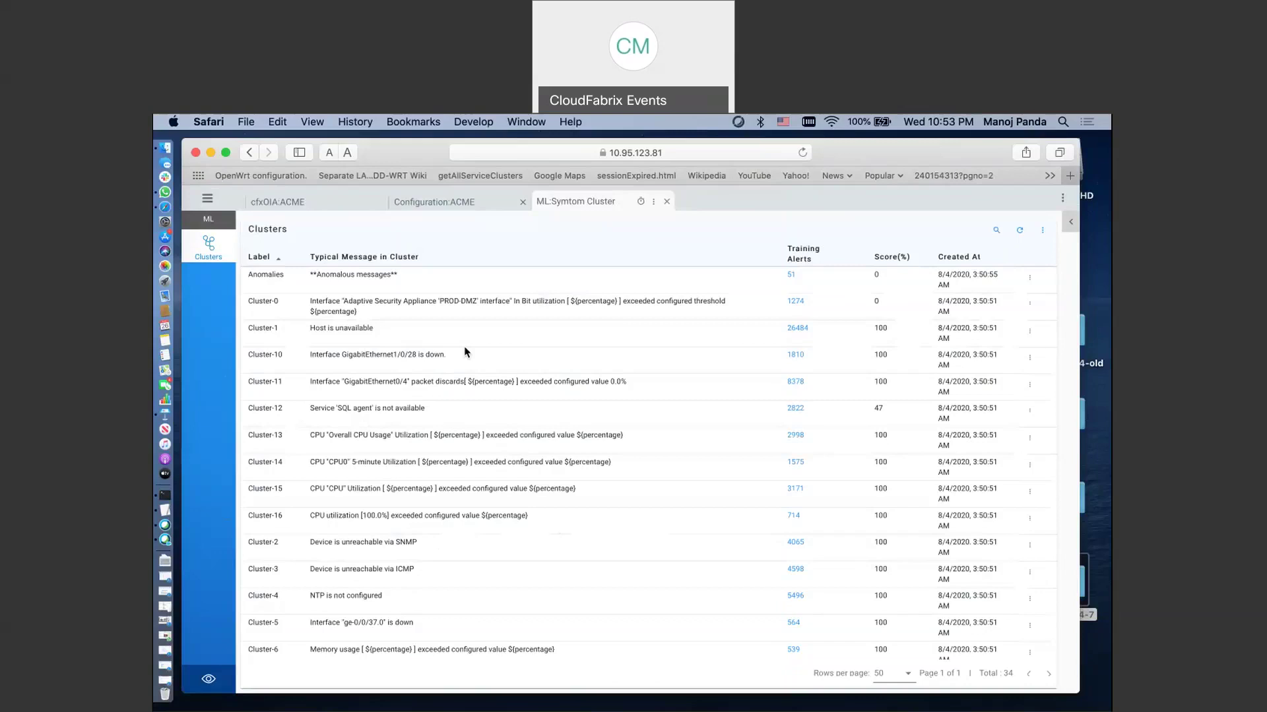
pyautogui.scroll(-3, 464, 352)
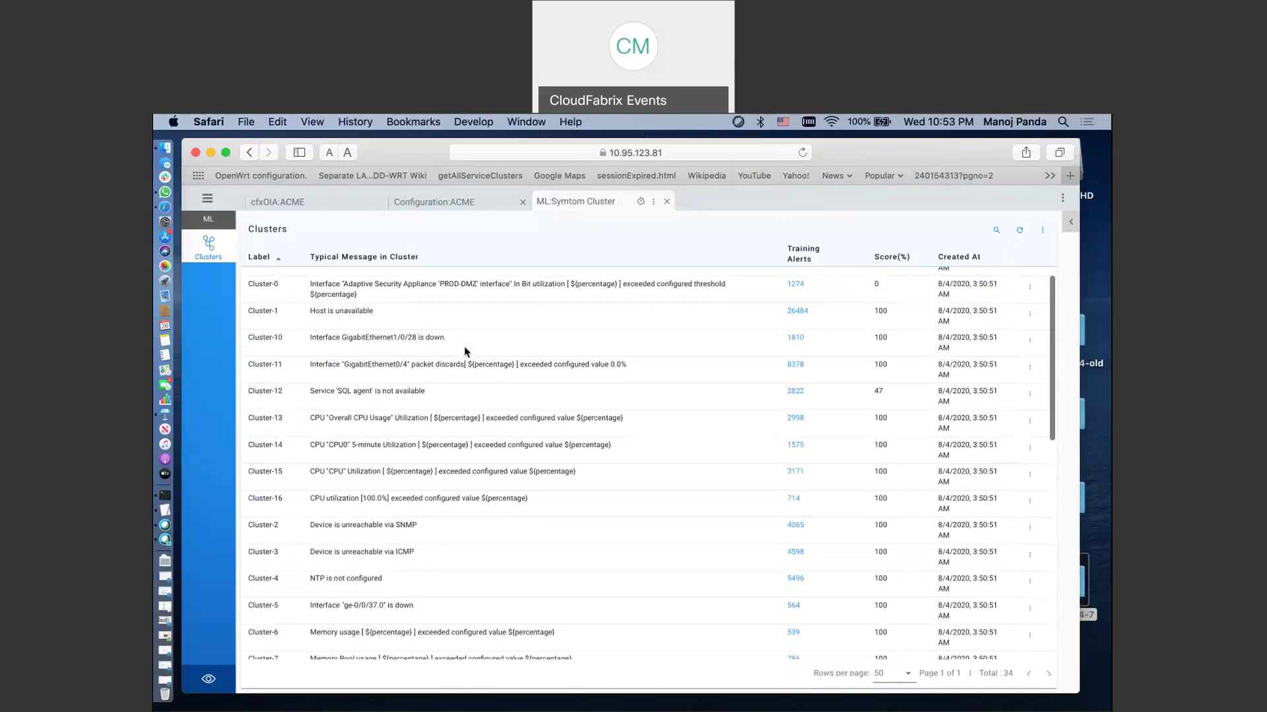
pyautogui.scroll(-6, 465, 351)
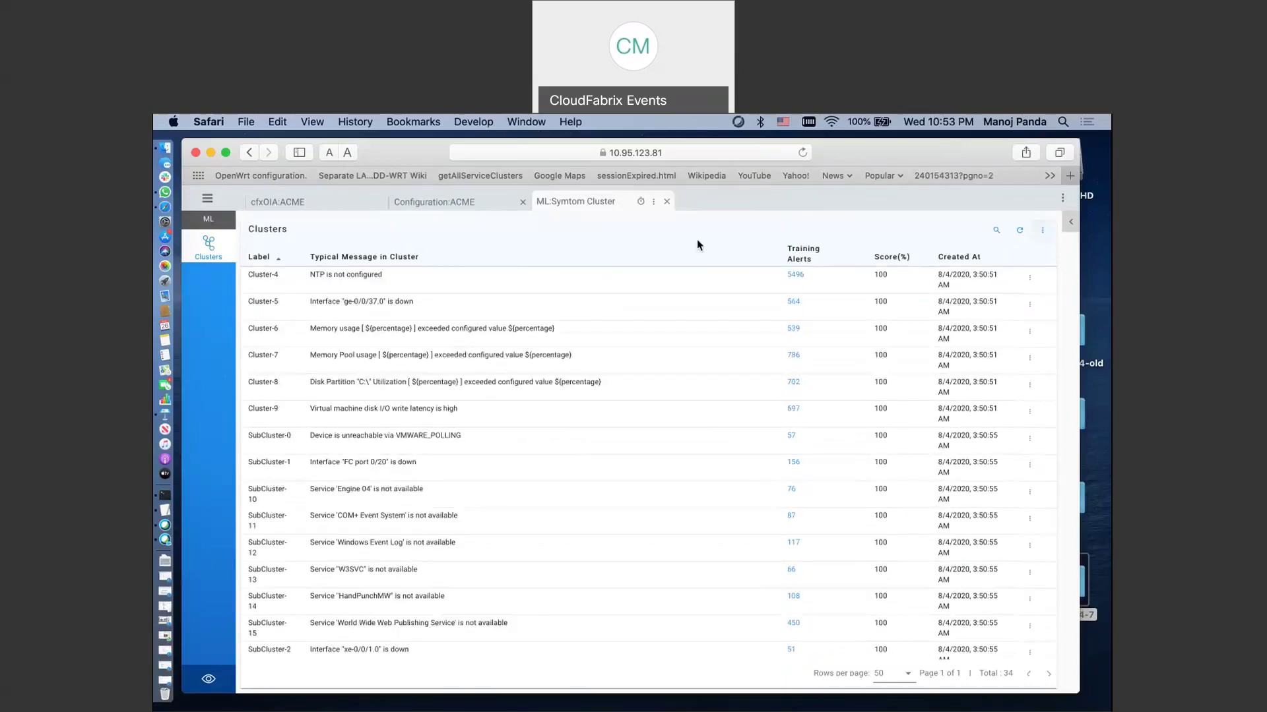
# In Configuration:ACME, open the Alerts section's Correlation Policies list
pyautogui.click(430, 205)
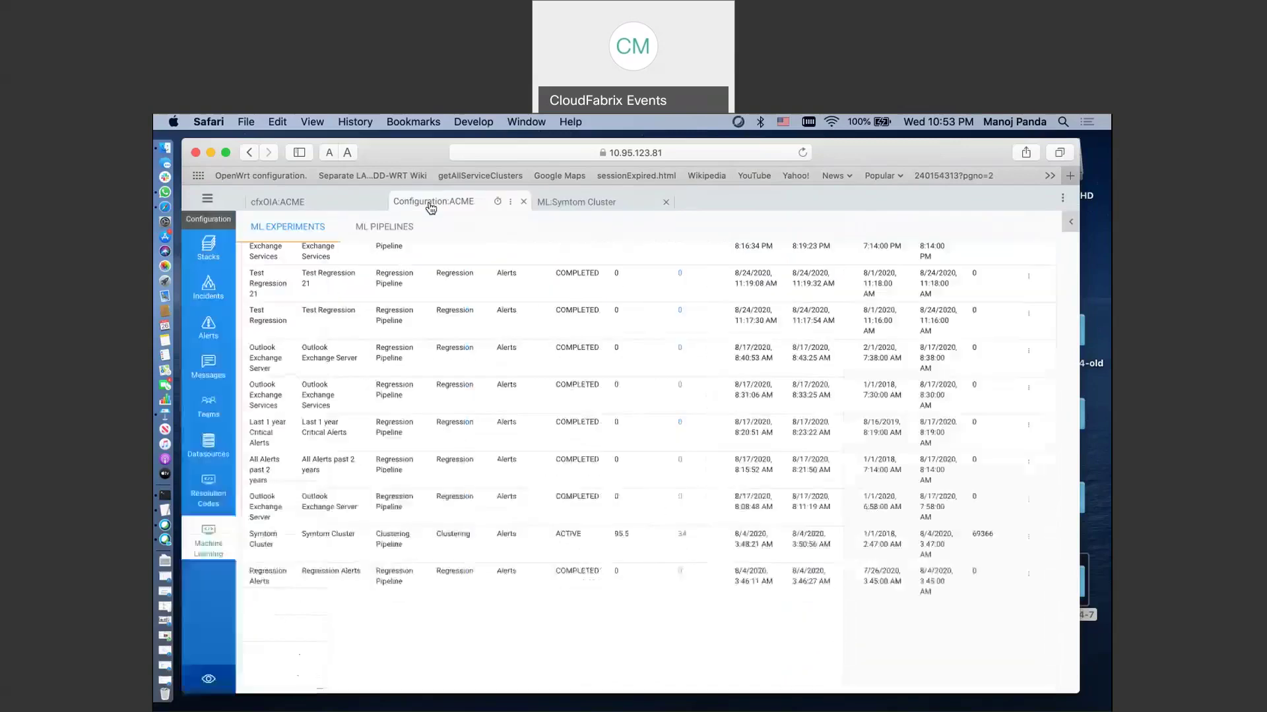
pyautogui.click(209, 326)
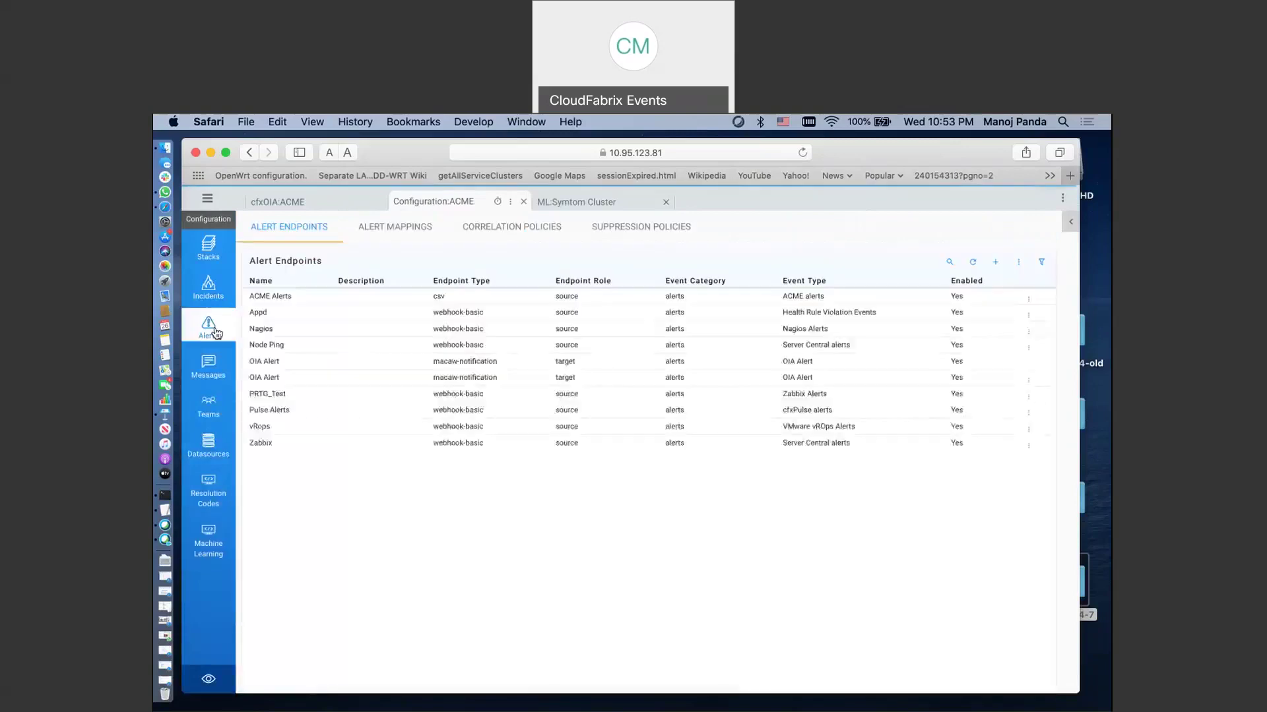
pyautogui.click(507, 233)
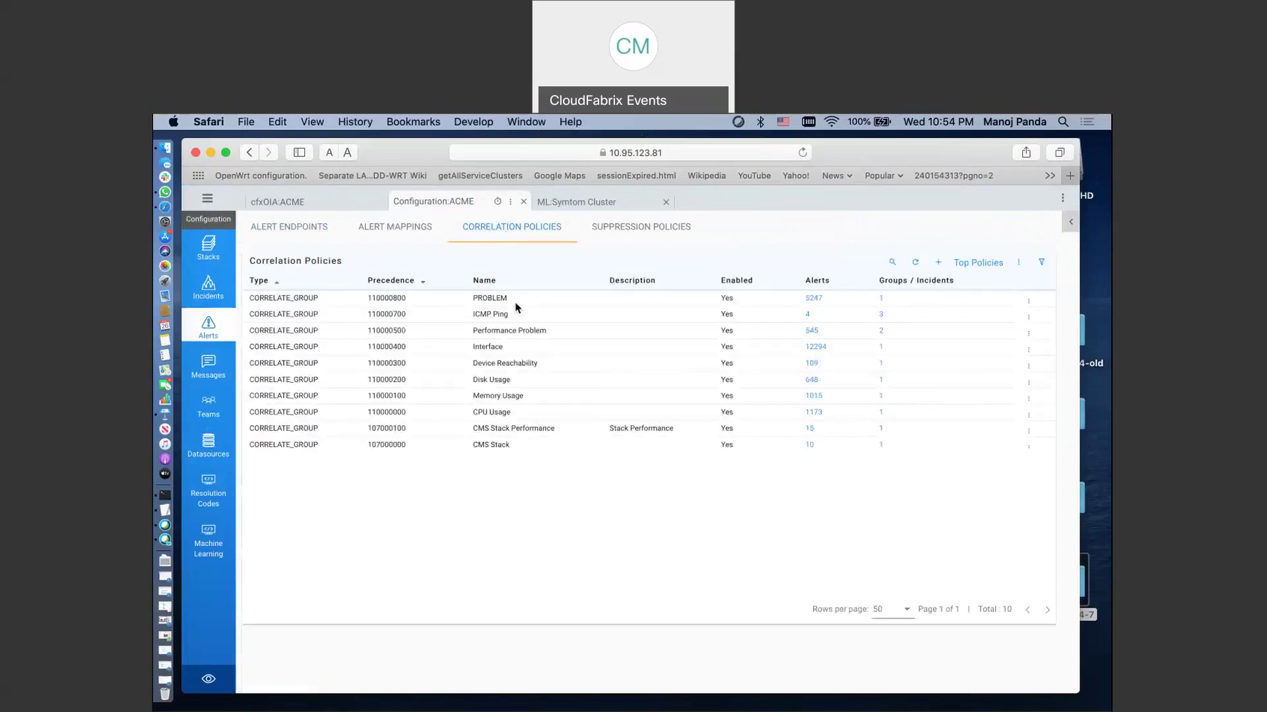
# Create a correlation policy named 'By Symptoms' described as 'Symptom based groups'
pyautogui.click(939, 264)
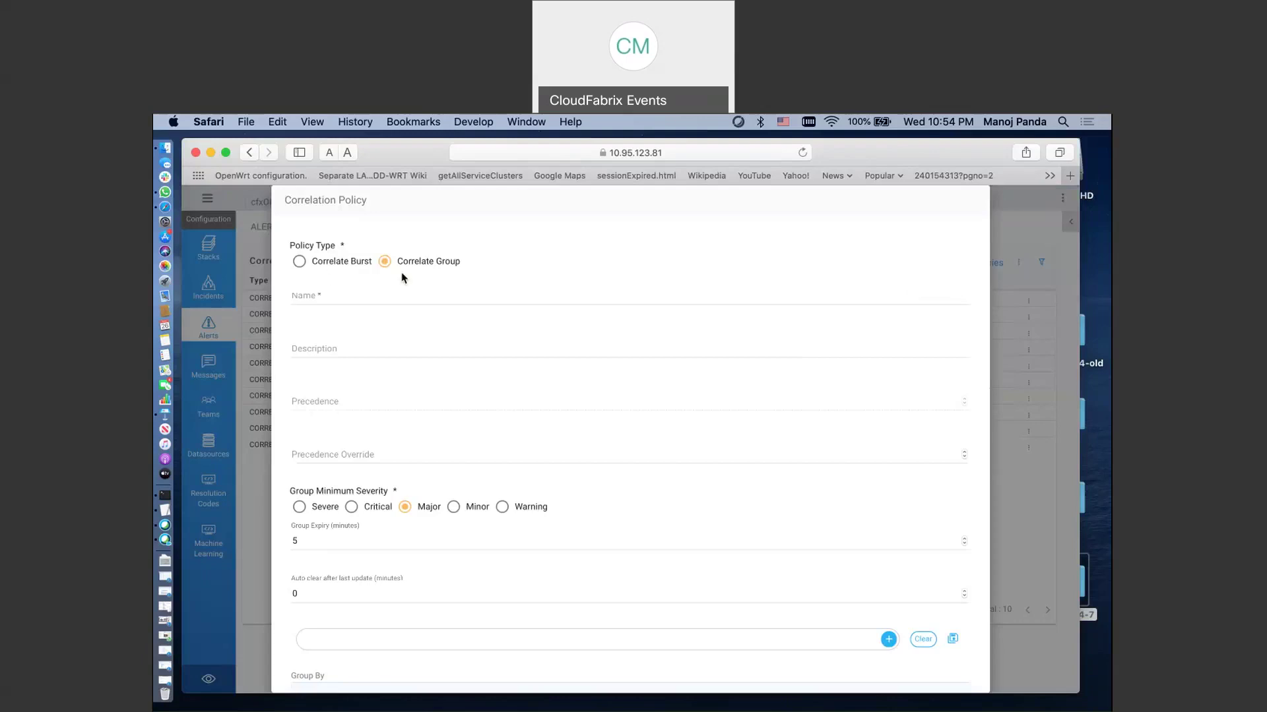
pyautogui.click(351, 299)
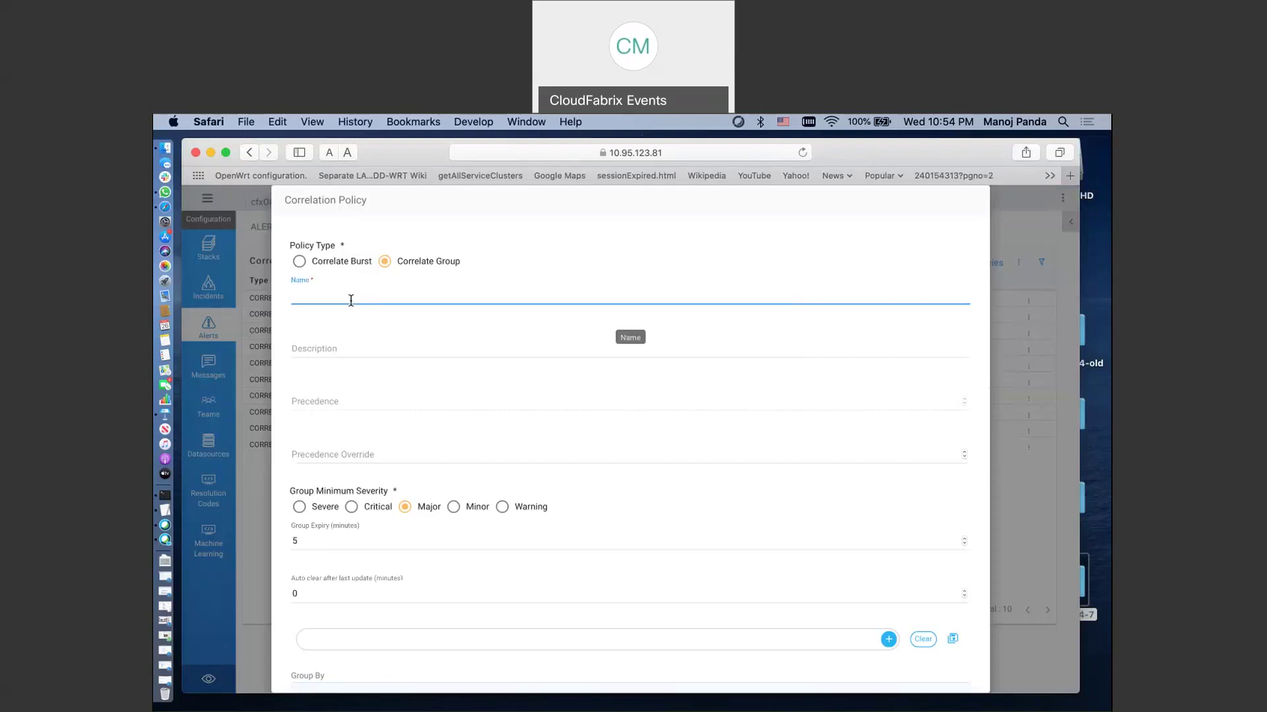
pyautogui.write('By Symptoms')
pyautogui.click(329, 353)
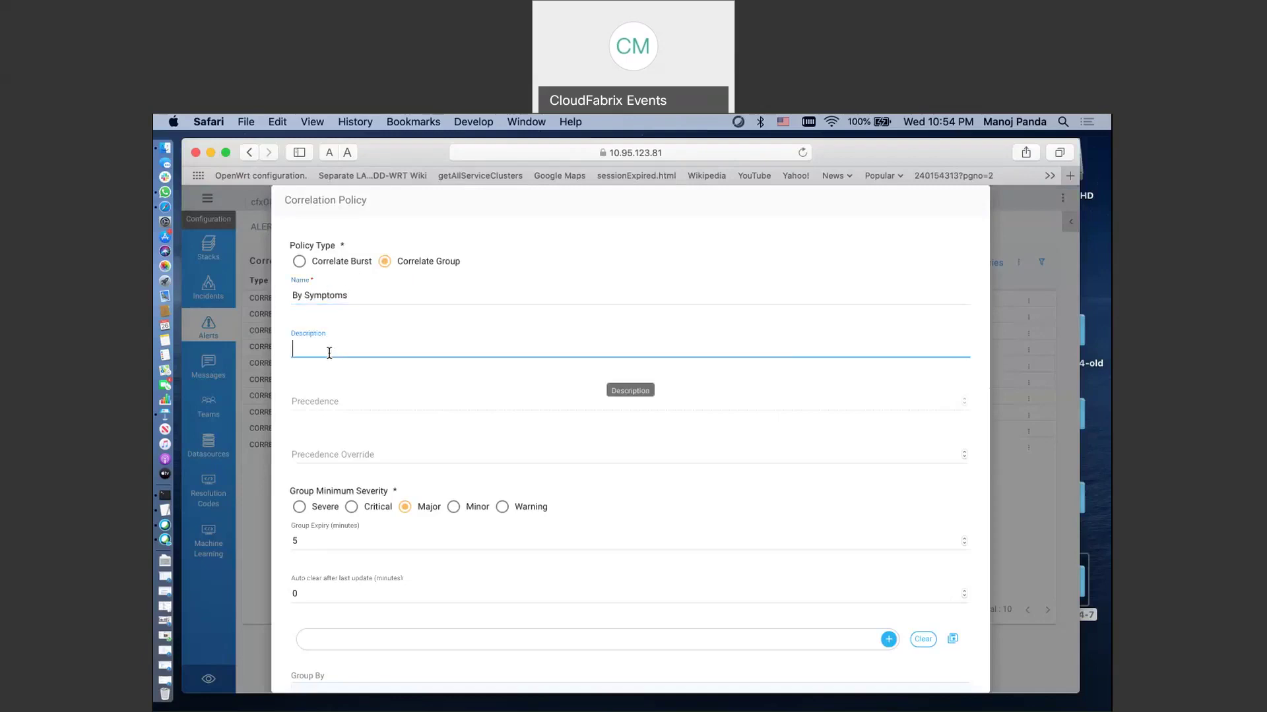
pyautogui.write('Symptom based groups')
pyautogui.scroll(-2, 334, 427)
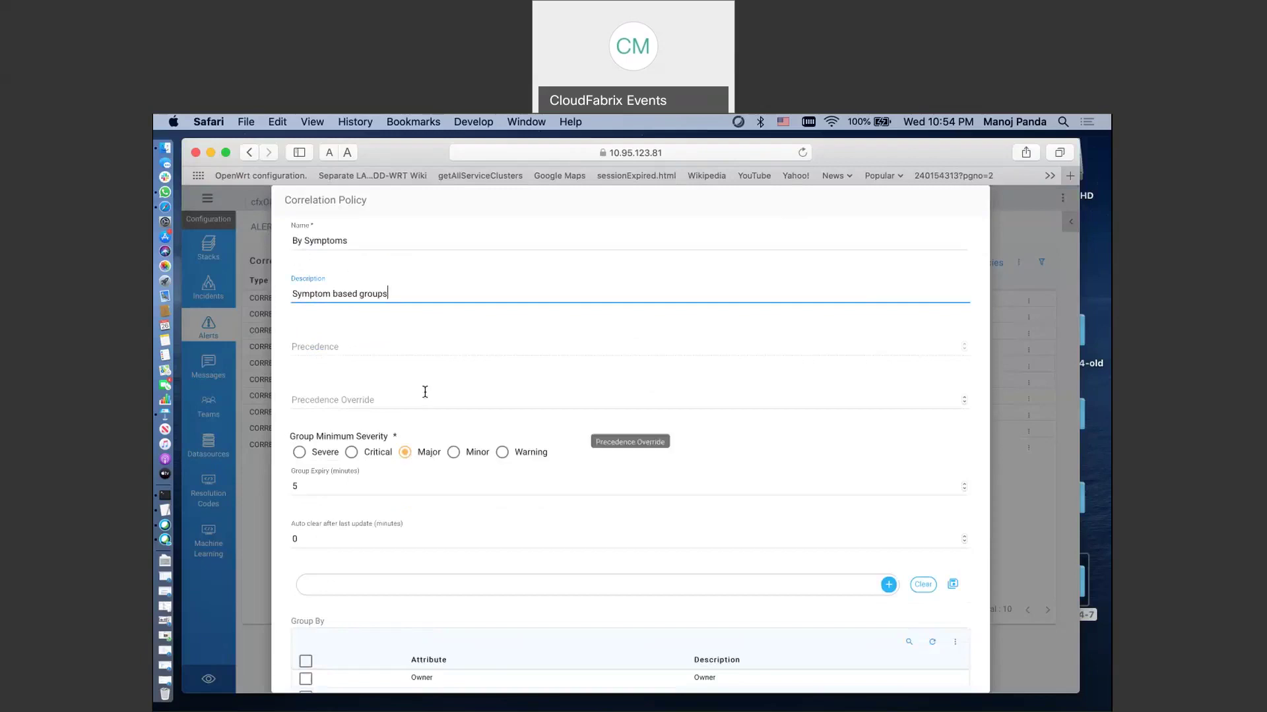
# Set group minimum severity to Critical and Group Expiry to 30 minutes
pyautogui.scroll(-2, 425, 392)
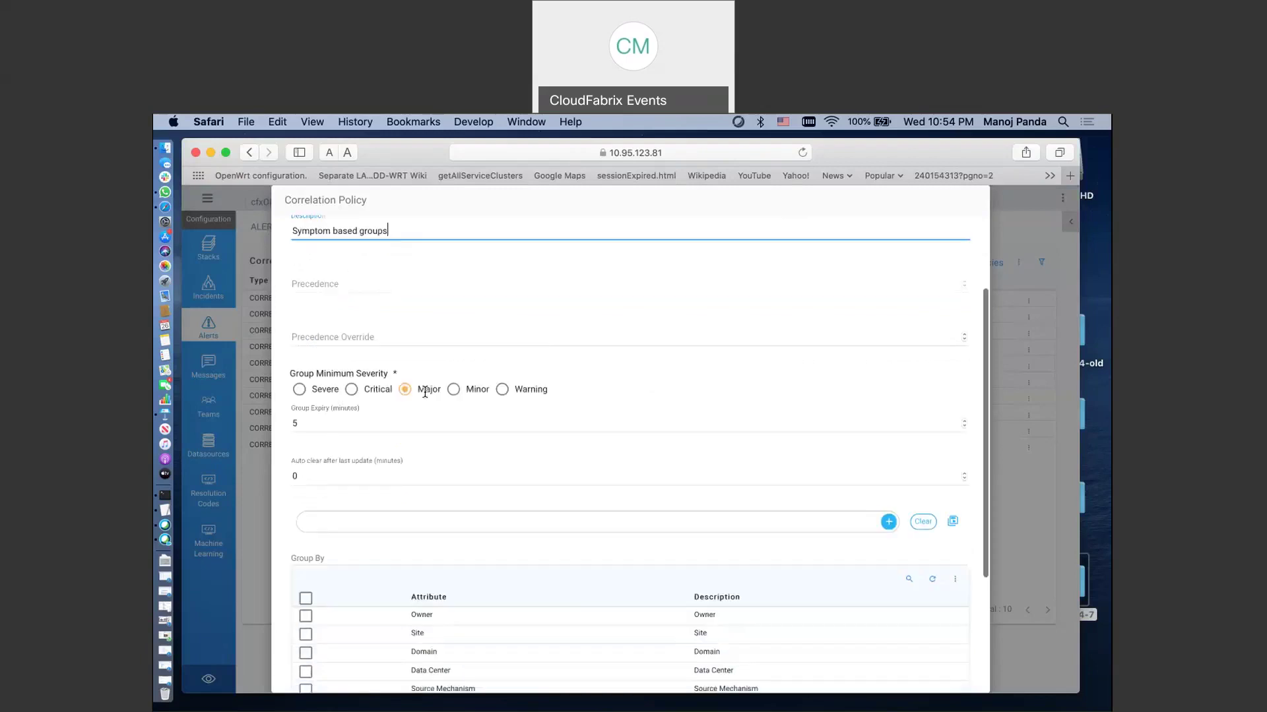
pyautogui.click(353, 390)
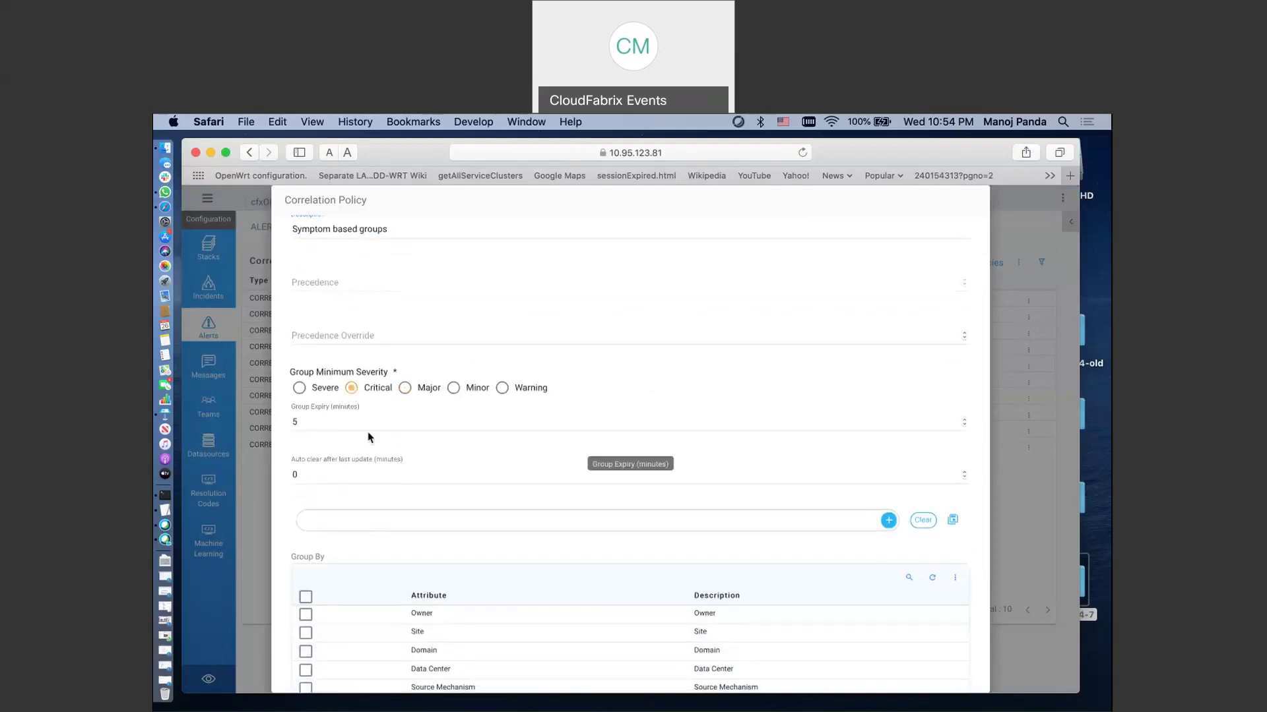
pyautogui.click(348, 422)
pyautogui.scroll(-2, 348, 422)
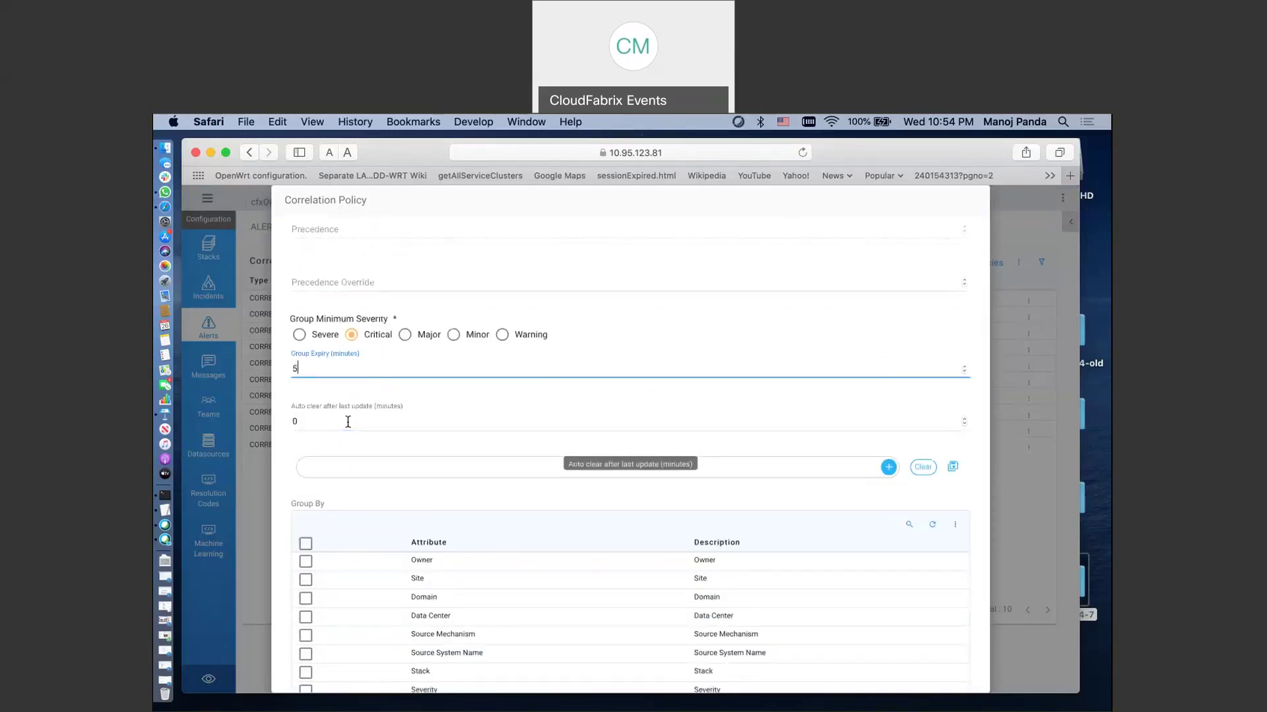
pyautogui.press('BackSpace')
pyautogui.write('30')
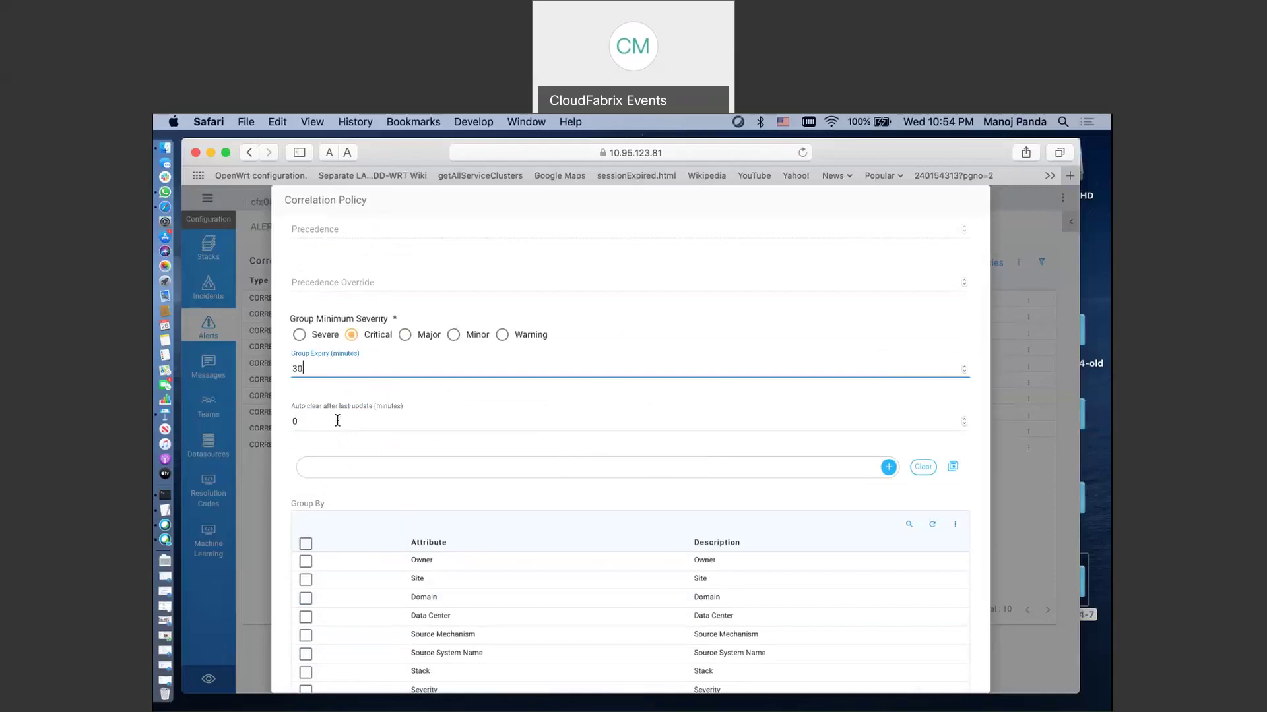
pyautogui.click(337, 420)
# Select Symptom Cluster as the policy's Group By attribute
pyautogui.scroll(-2, 337, 422)
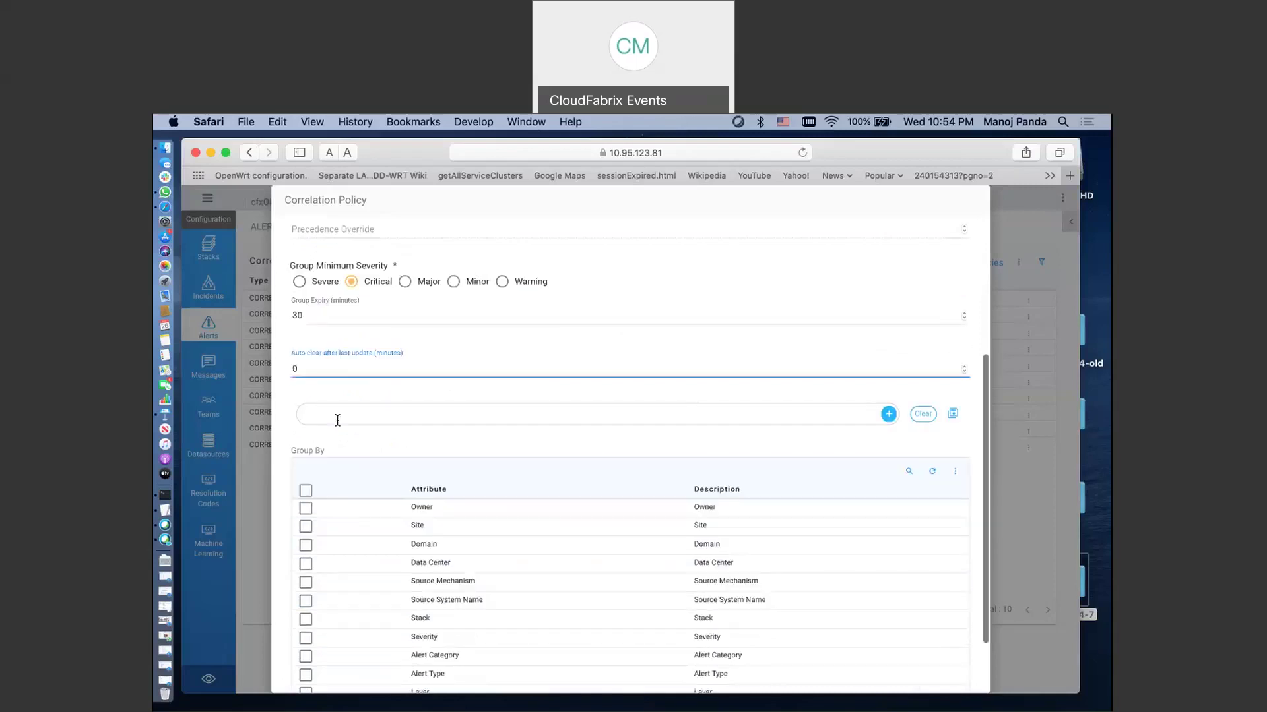
pyautogui.scroll(-1, 338, 426)
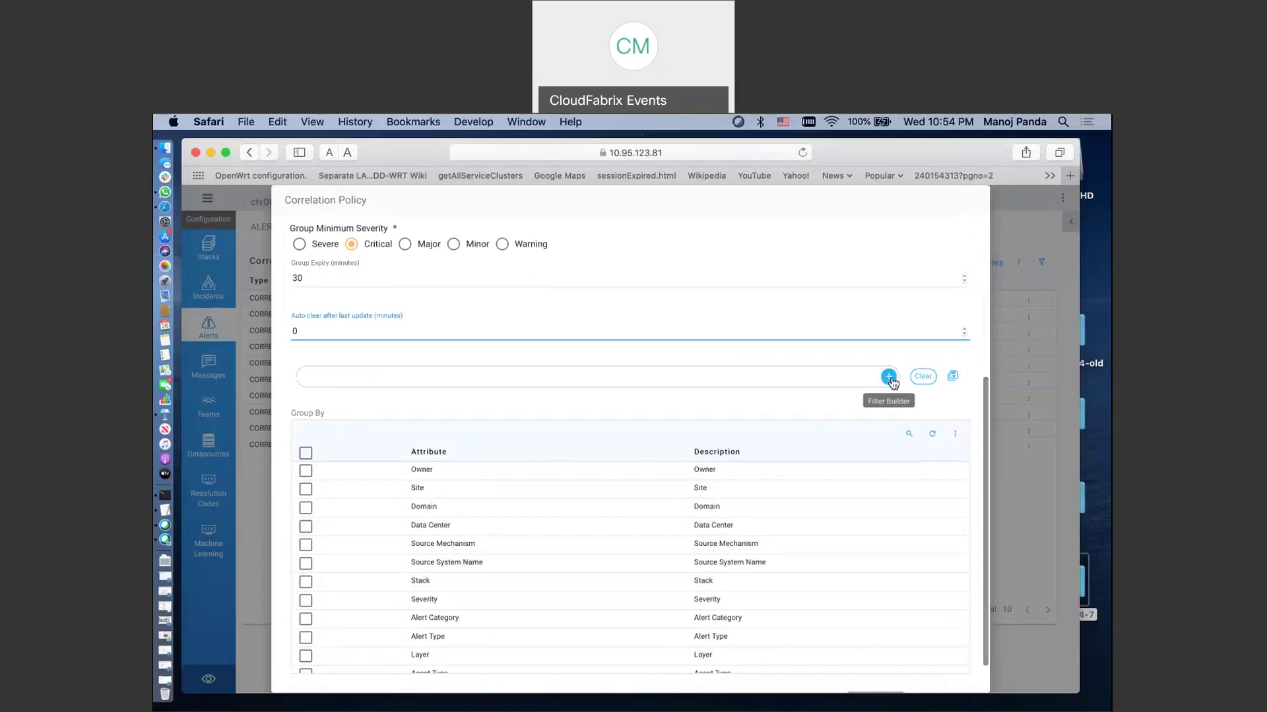
pyautogui.scroll(-3, 489, 537)
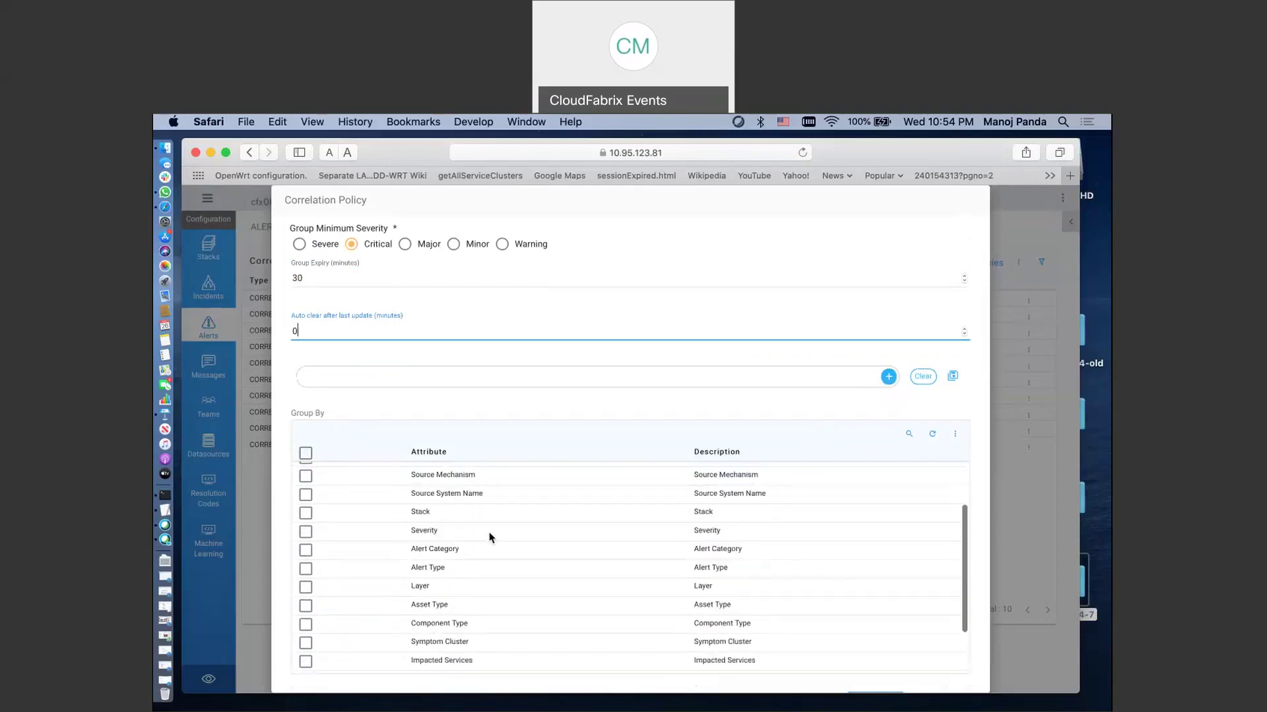
pyautogui.scroll(-1, 489, 537)
pyautogui.scroll(-1, 489, 537)
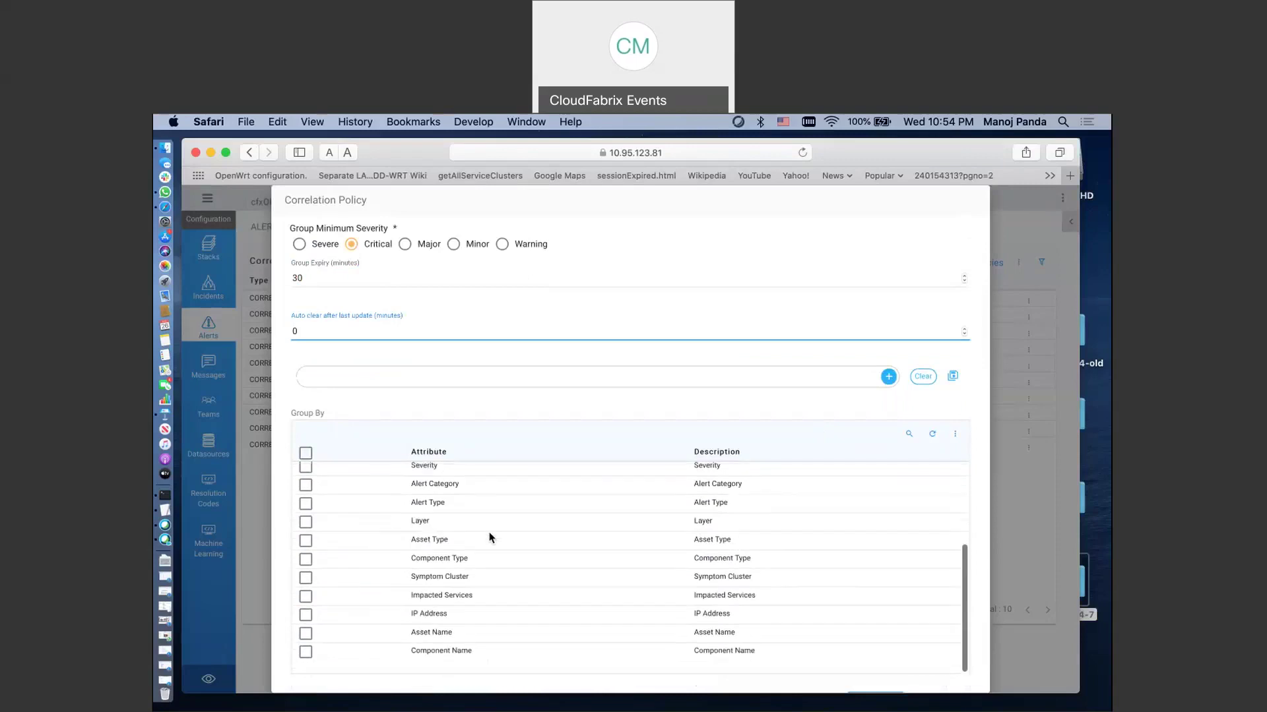
pyautogui.scroll(1, 489, 537)
pyautogui.scroll(3, 489, 537)
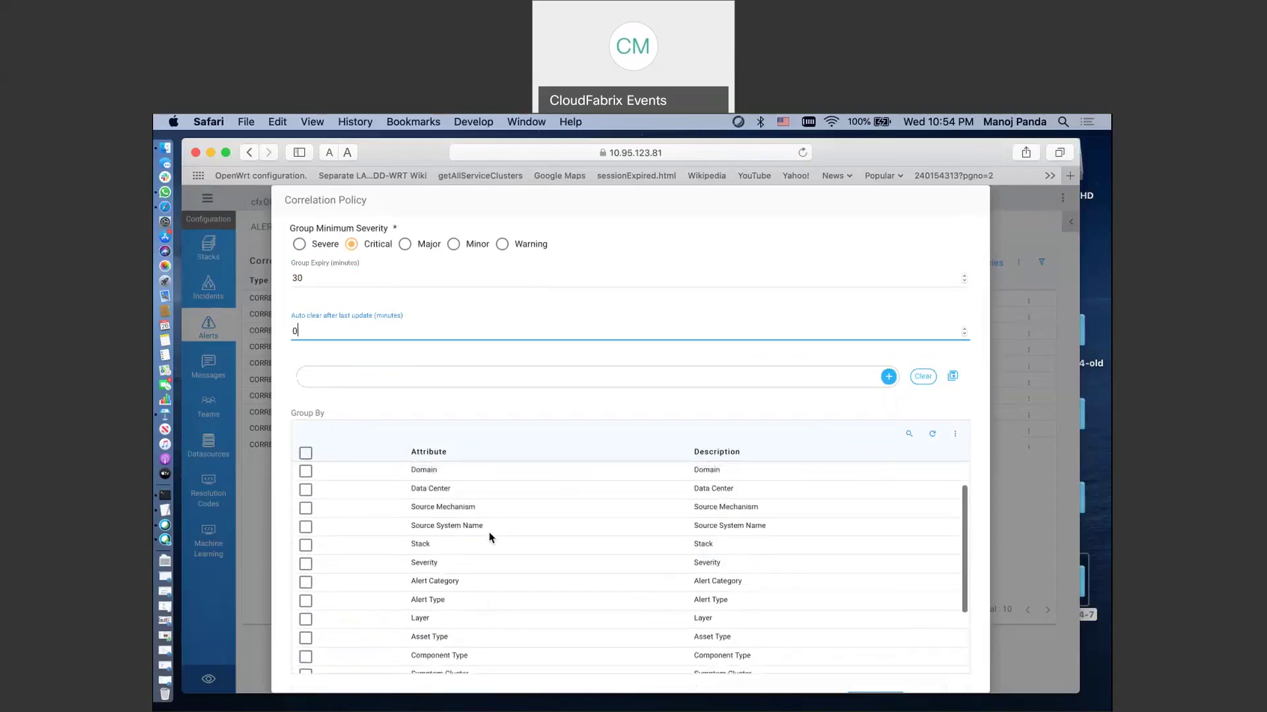
pyautogui.scroll(2, 489, 537)
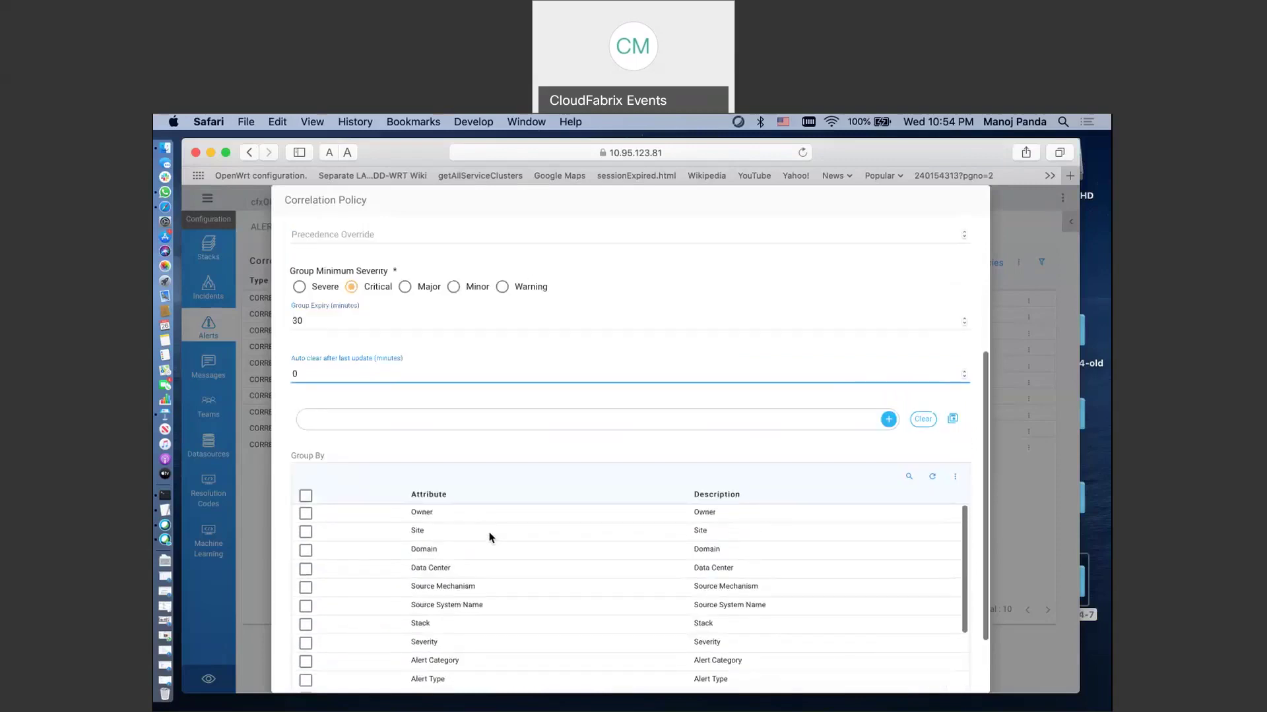
pyautogui.scroll(-5, 489, 537)
pyautogui.scroll(-2, 489, 537)
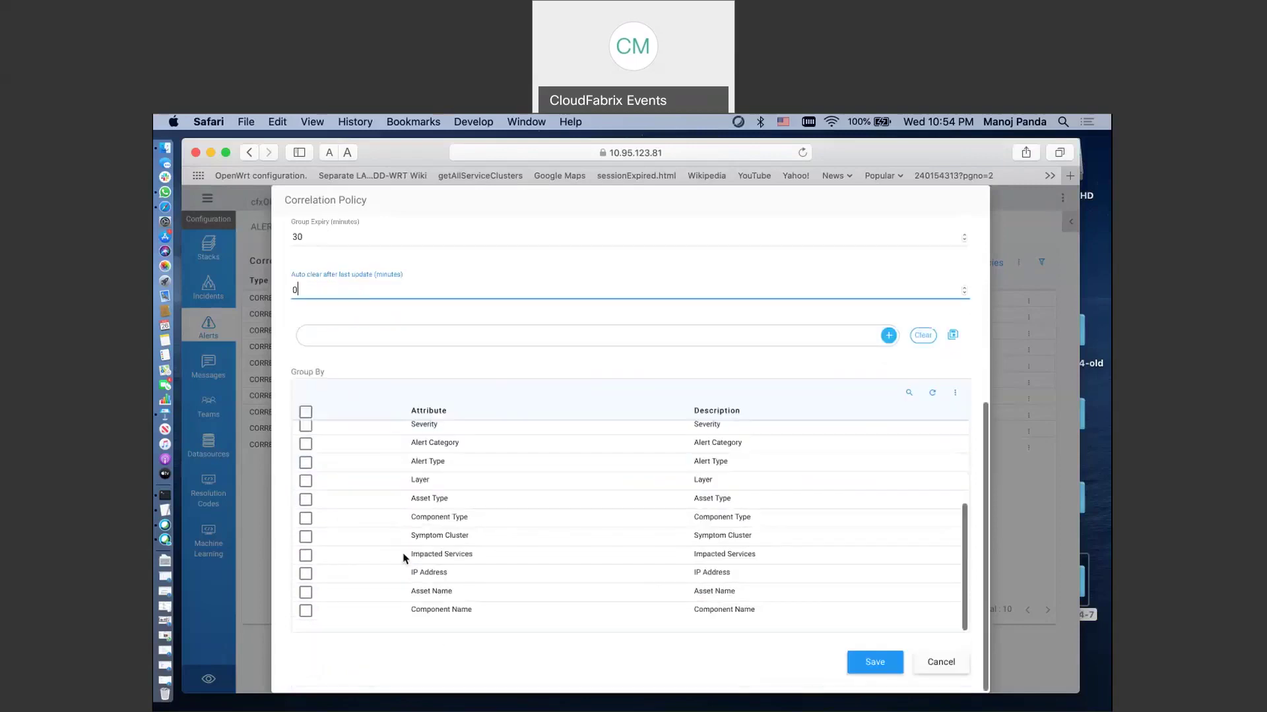
pyautogui.click(305, 537)
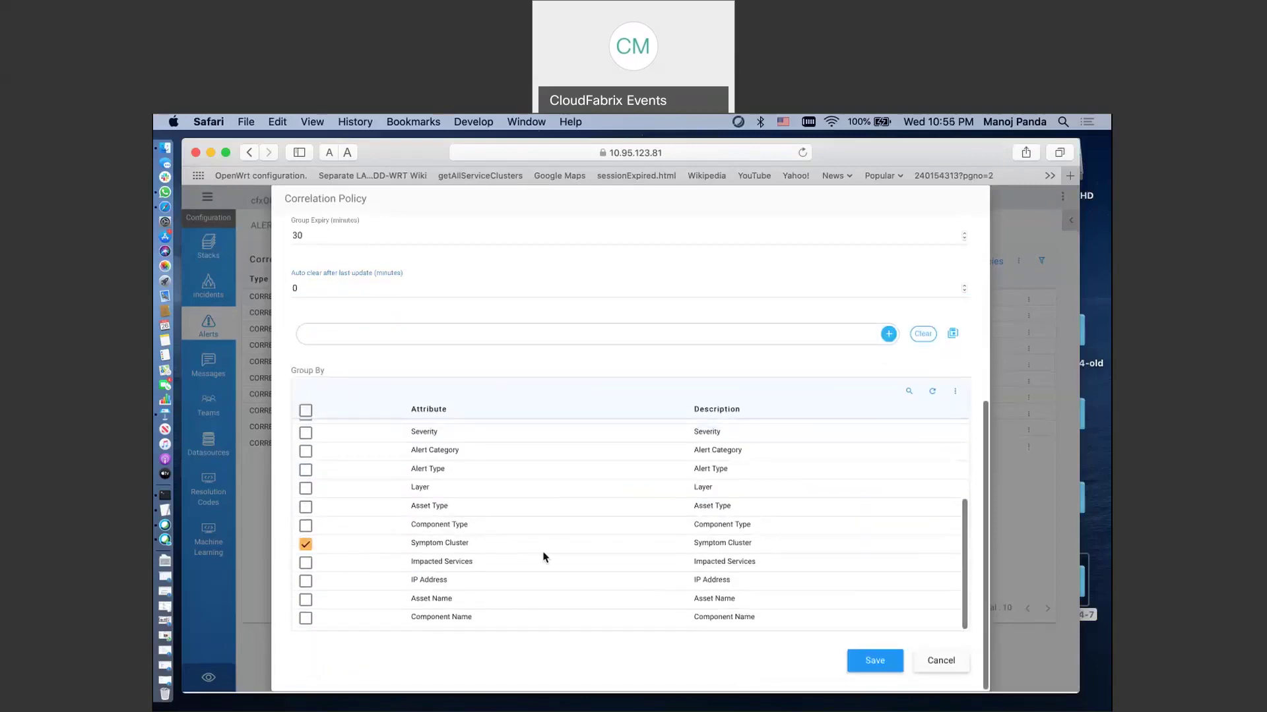
# Save the By Symptoms correlation policy
pyautogui.click(883, 665)
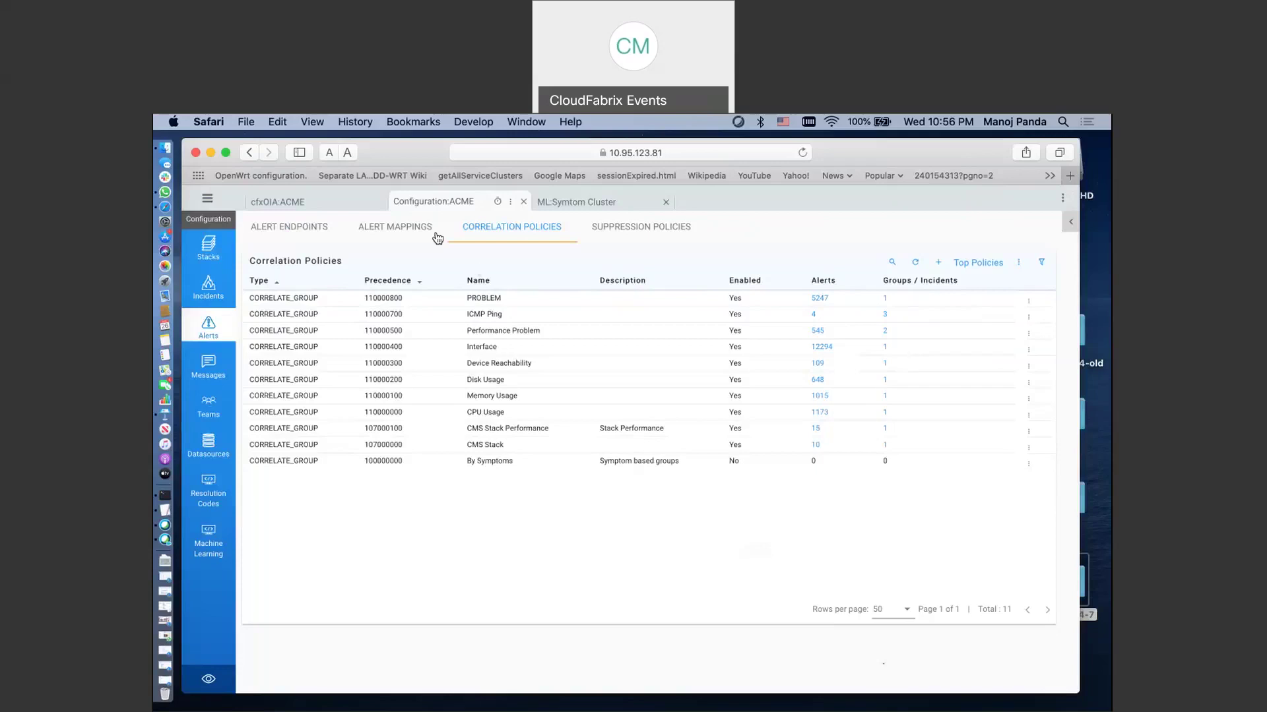
# Open the ACME project in its own tab, then return to Correlation Policies
pyautogui.click(303, 210)
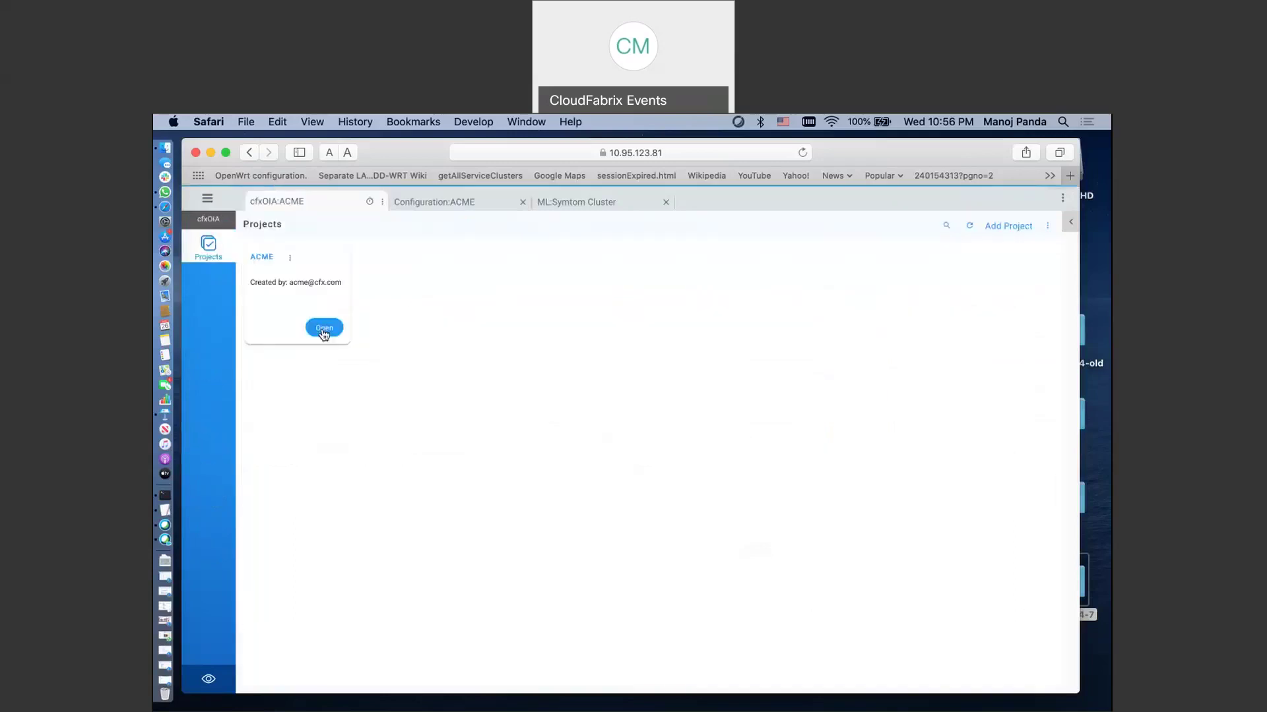
pyautogui.click(324, 330)
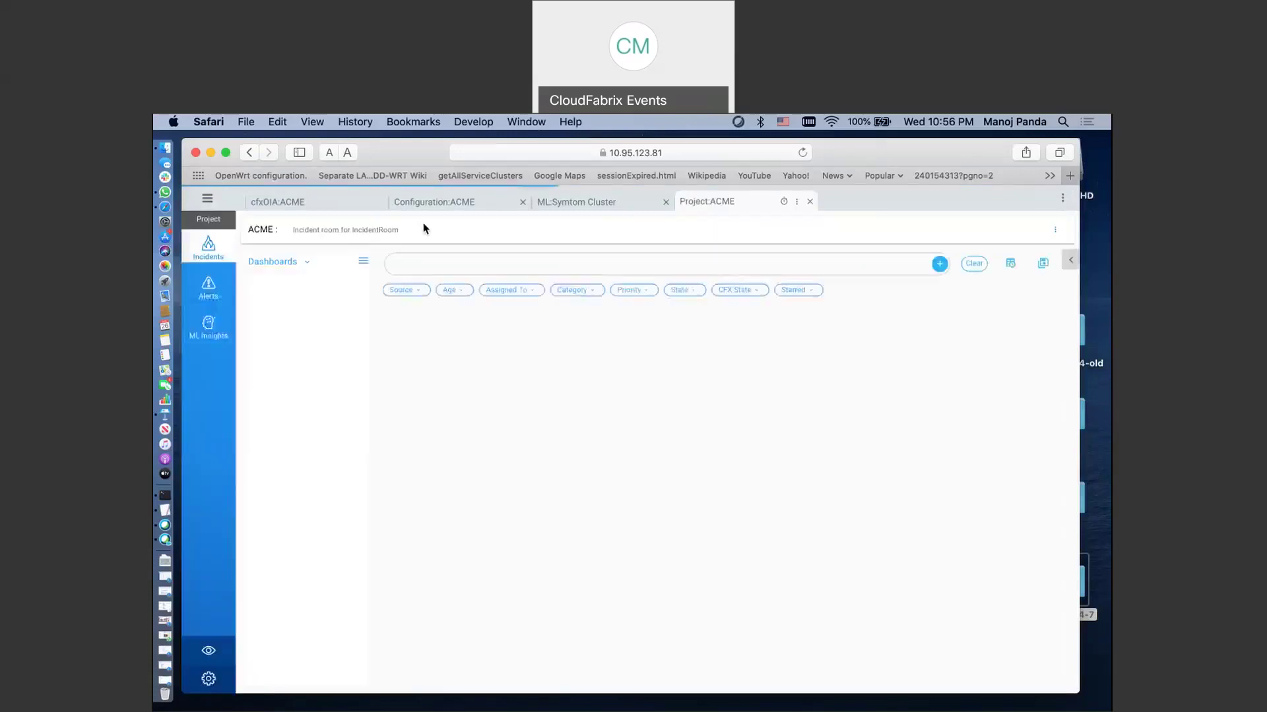
pyautogui.click(584, 204)
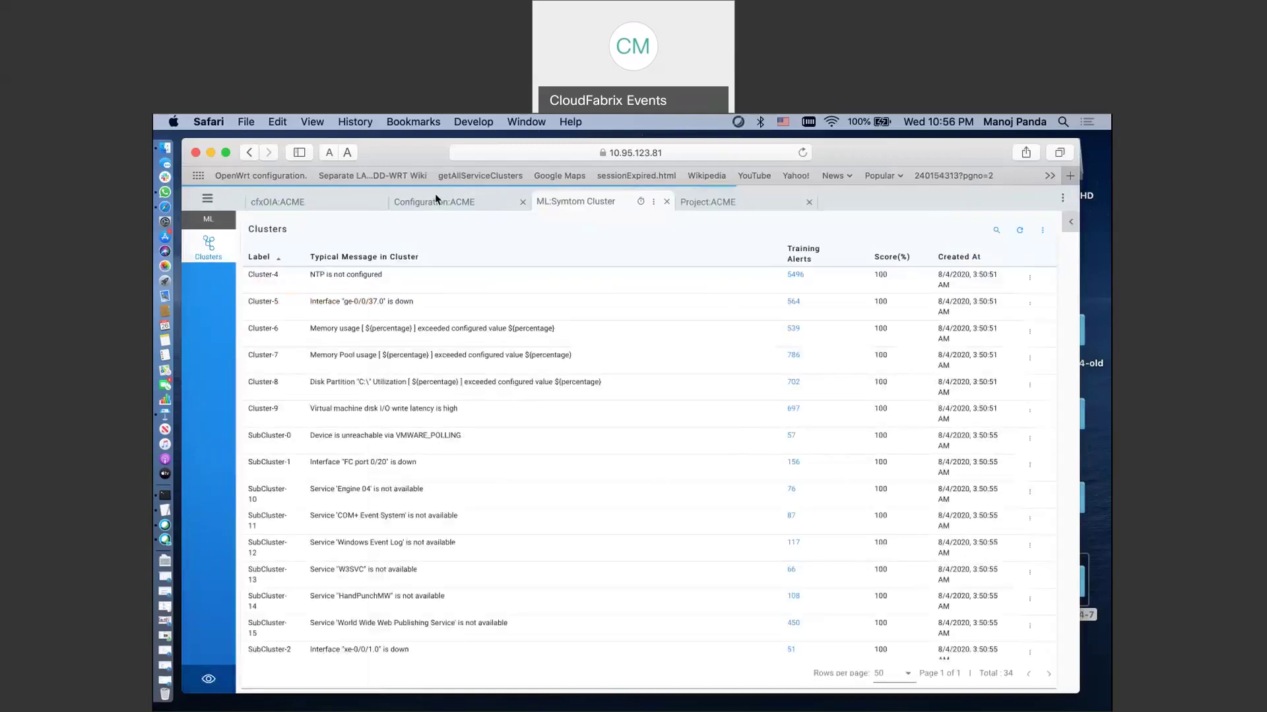
pyautogui.click(438, 209)
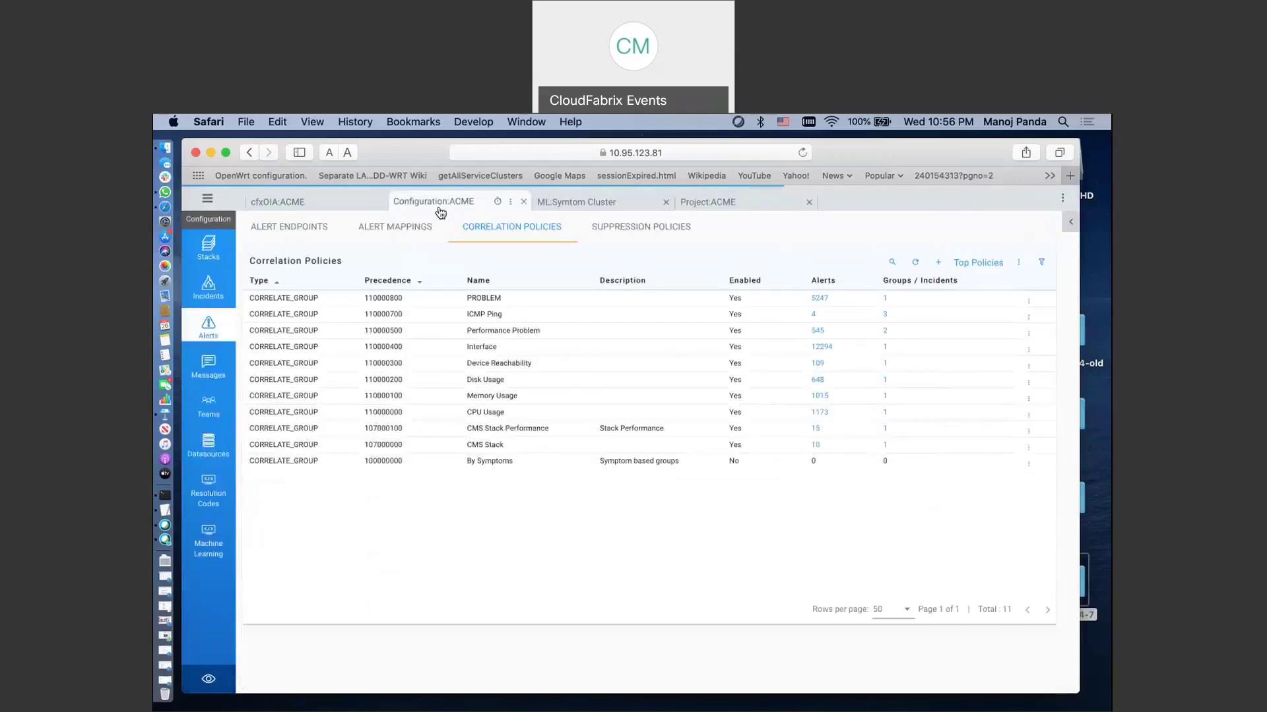
# Add a new ML experiment named 'Regression of Critical alerts'
pyautogui.click(213, 538)
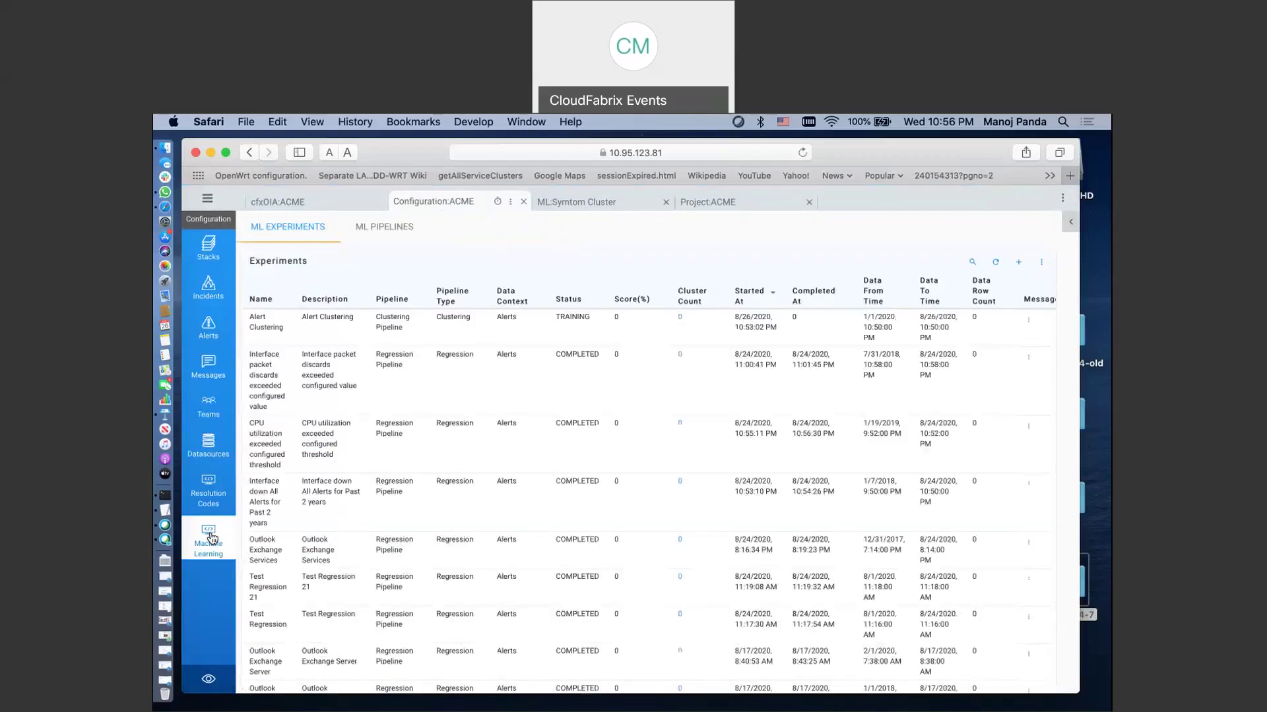
pyautogui.click(1019, 264)
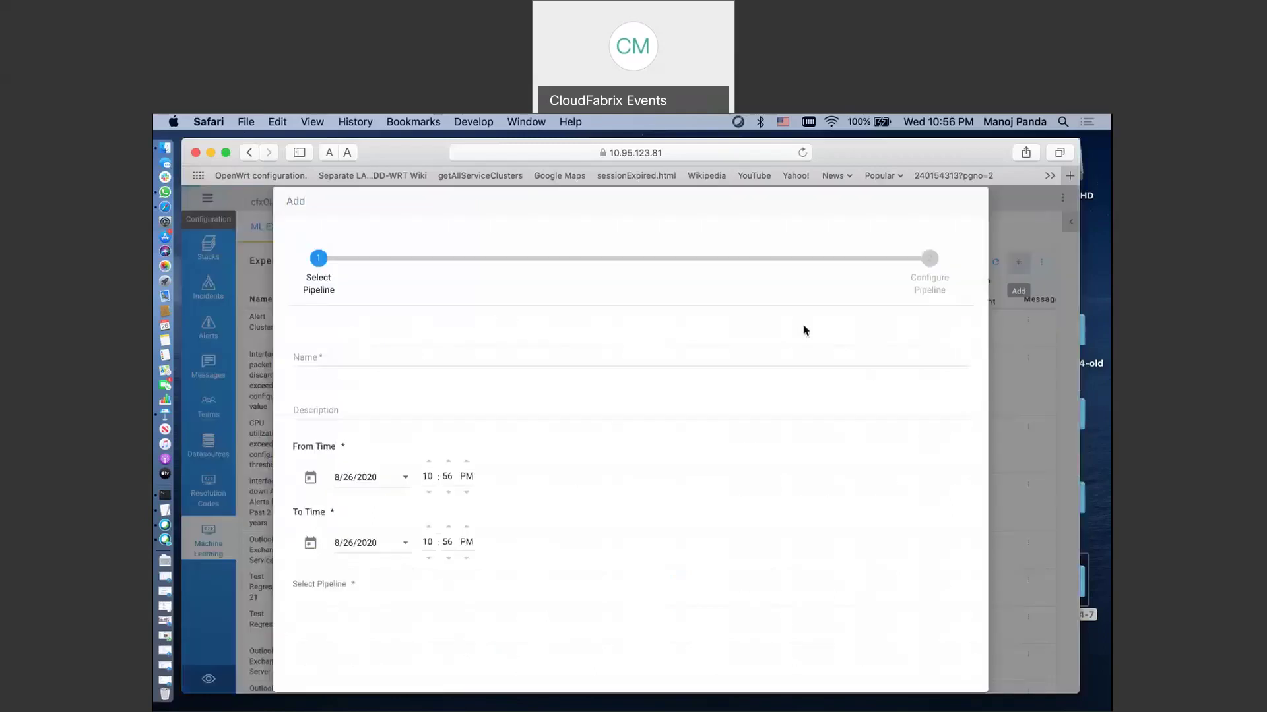
pyautogui.click(310, 357)
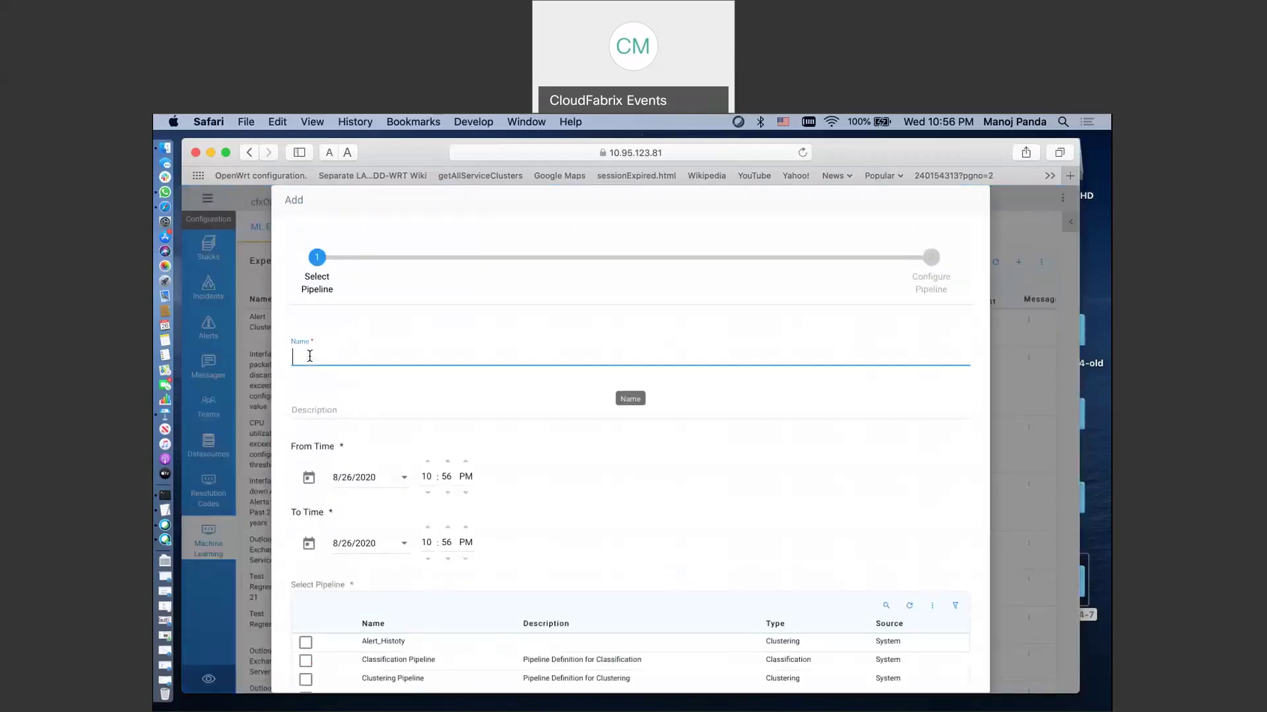
pyautogui.write('Regression')
pyautogui.press('BackSpace')
pyautogui.press('BackSpace')
pyautogui.press('BackSpace')
pyautogui.press('BackSpace')
pyautogui.press('BackSpace')
pyautogui.press('BackSpace')
pyautogui.write('essio')
pyautogui.press('BackSpace')
pyautogui.write('on of Critical alerts')
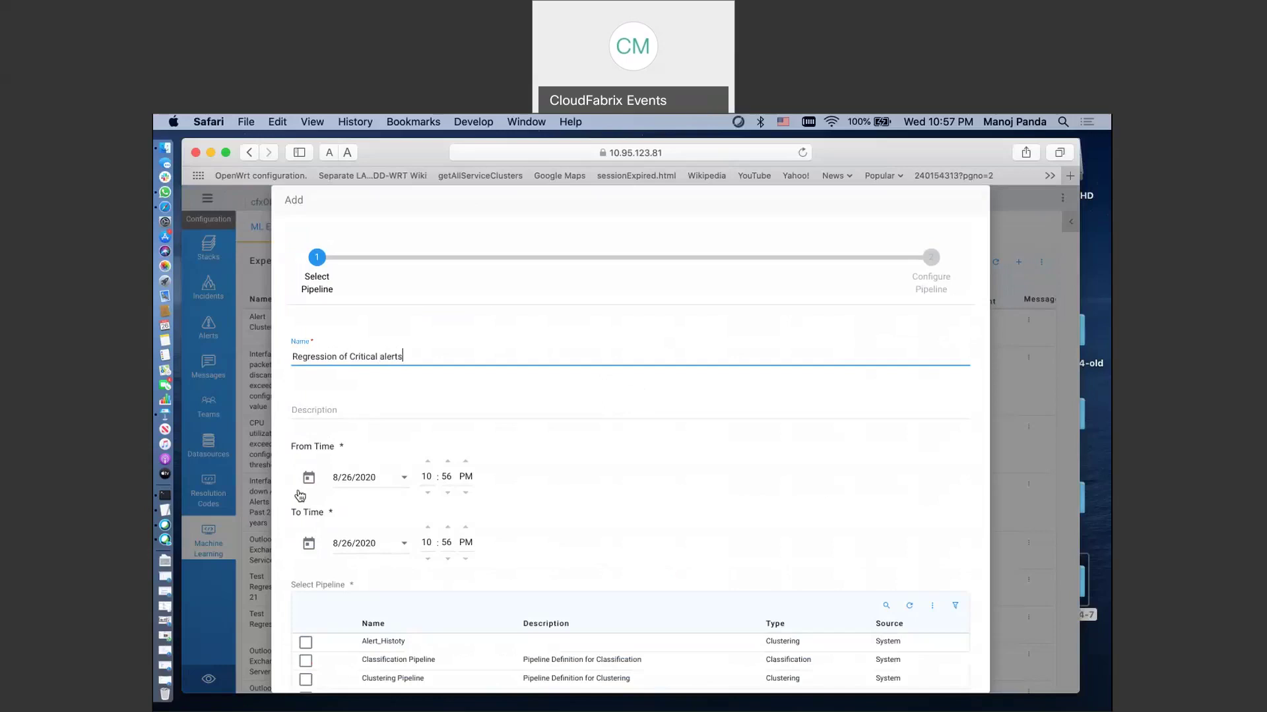
# Set the From Time to 5/1/2020 and select the Regression Pipeline
pyautogui.click(404, 479)
pyautogui.scroll(10, 395, 514)
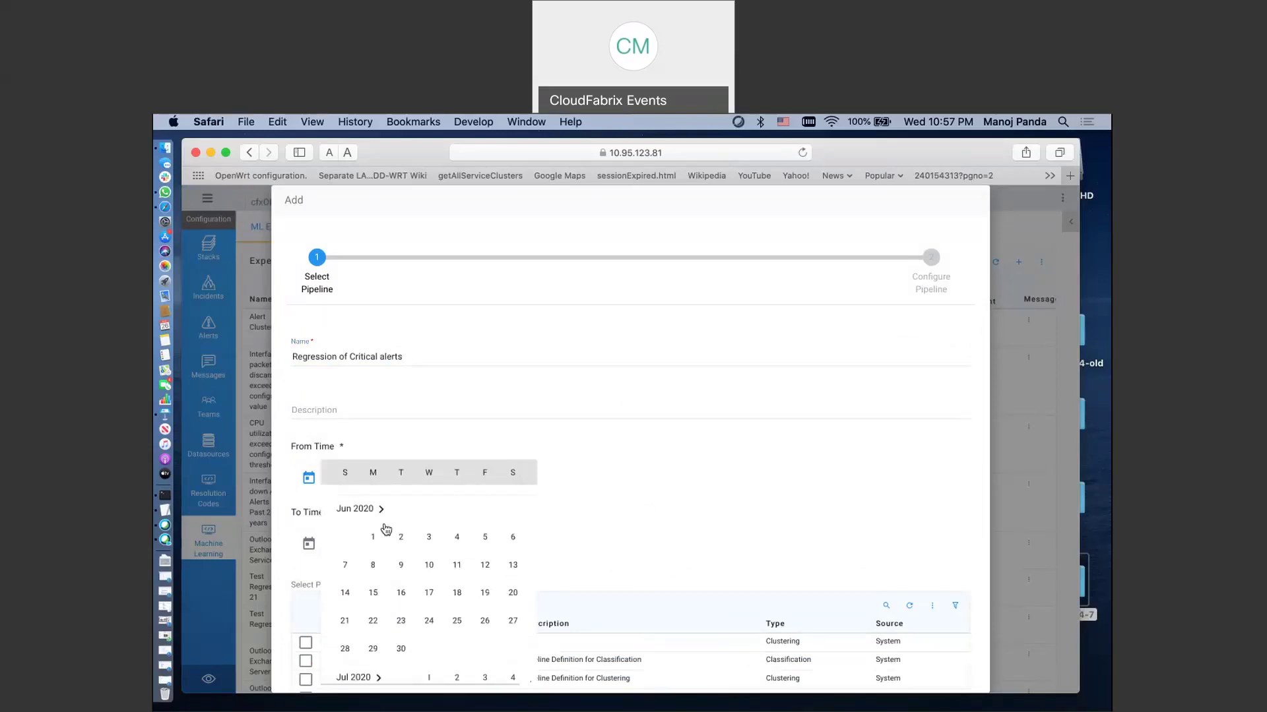
pyautogui.scroll(2, 375, 567)
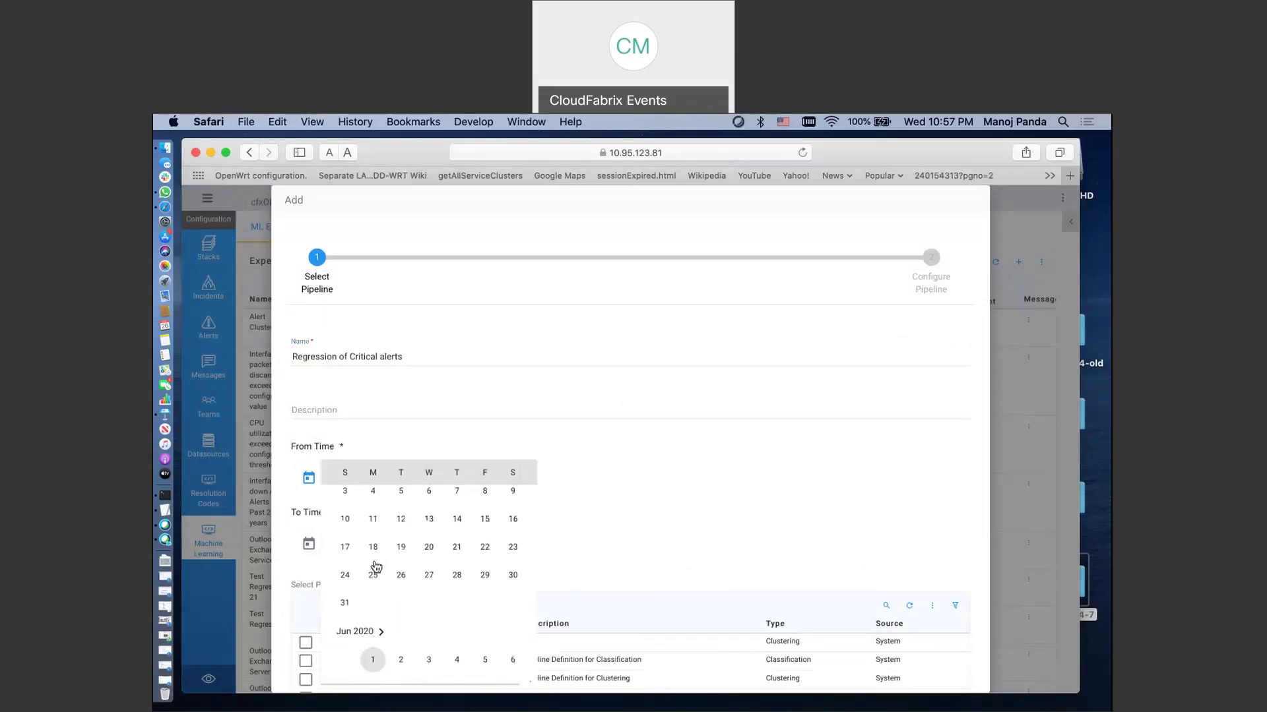
pyautogui.scroll(2, 373, 566)
pyautogui.scroll(-3, 370, 566)
pyautogui.click(486, 581)
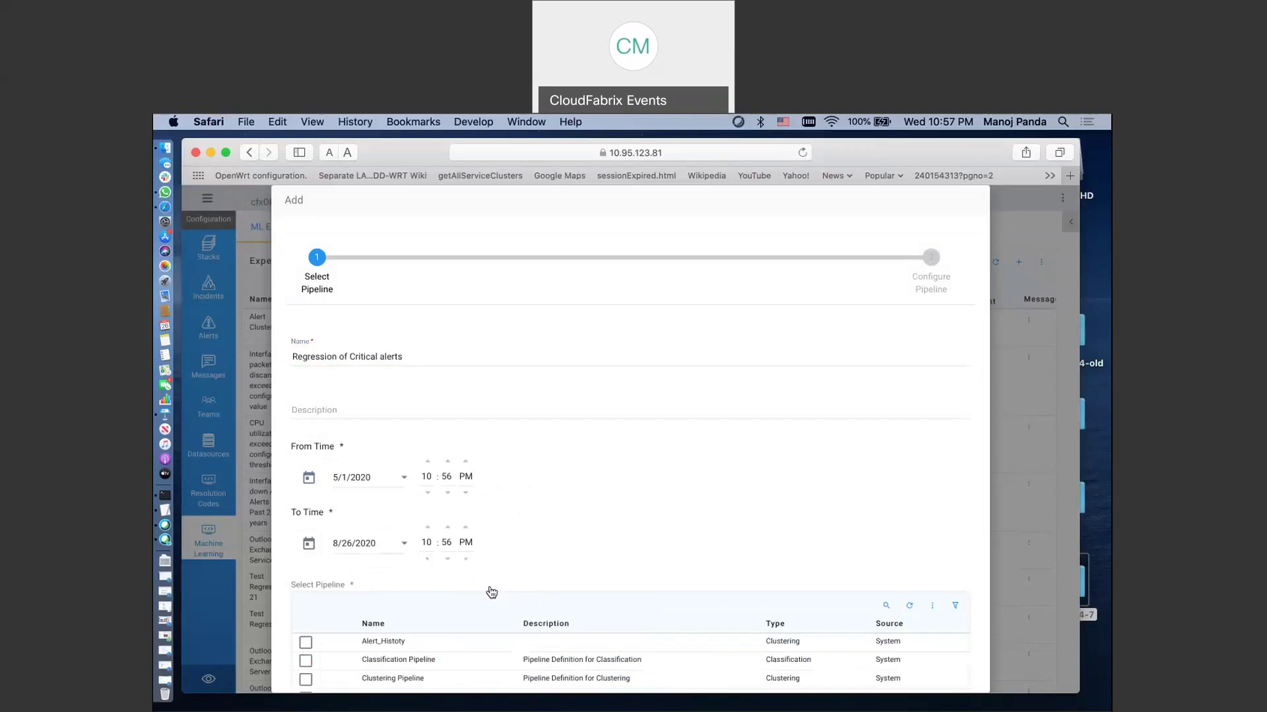
pyautogui.scroll(-2, 491, 592)
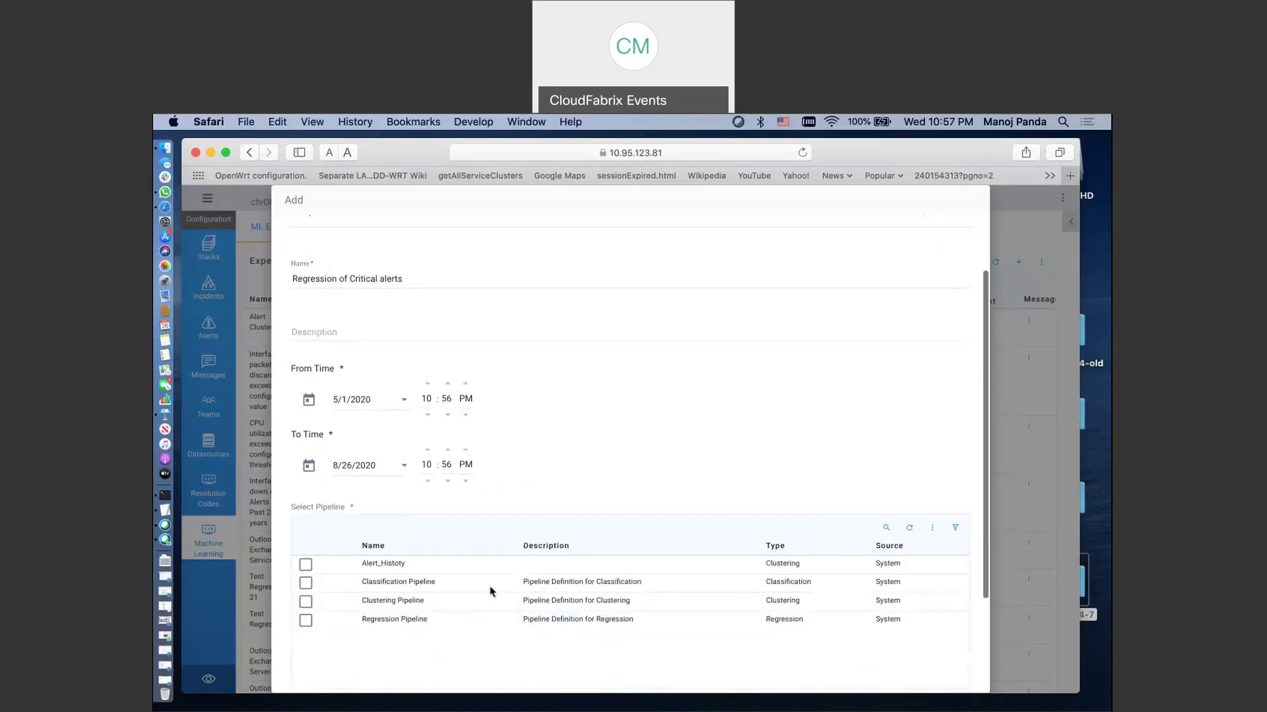
pyautogui.scroll(-1, 492, 591)
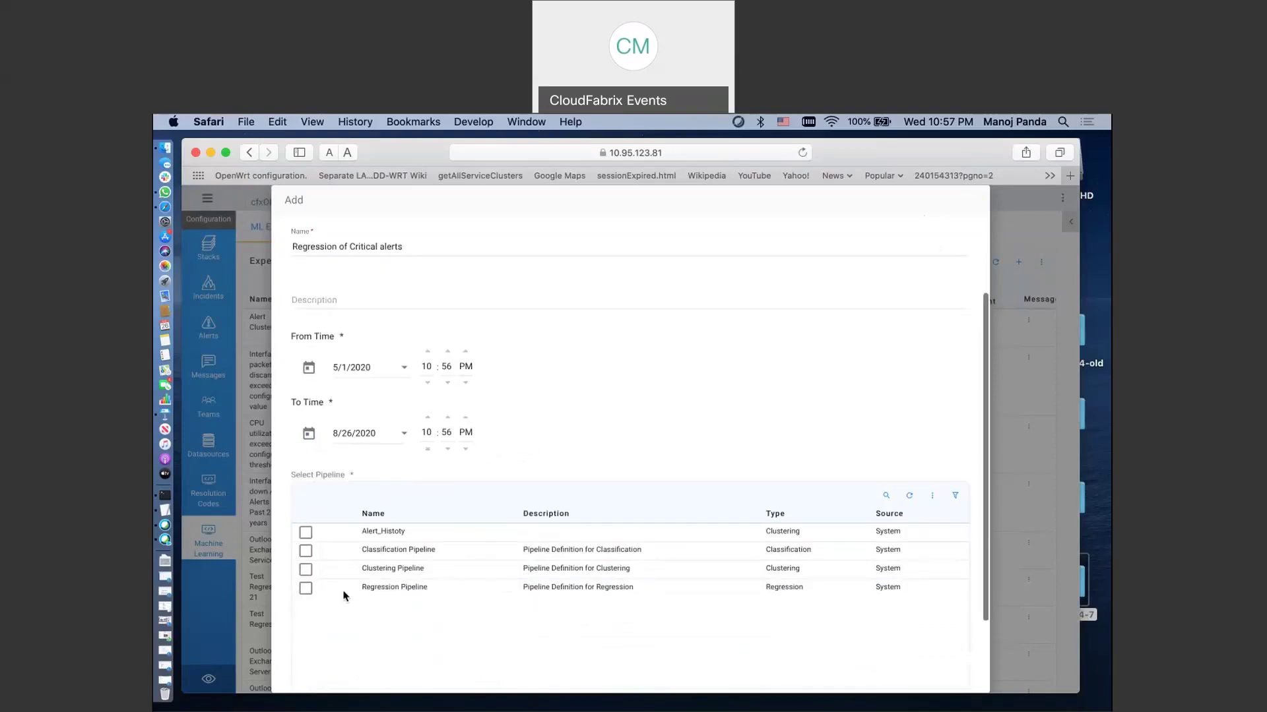
pyautogui.click(306, 588)
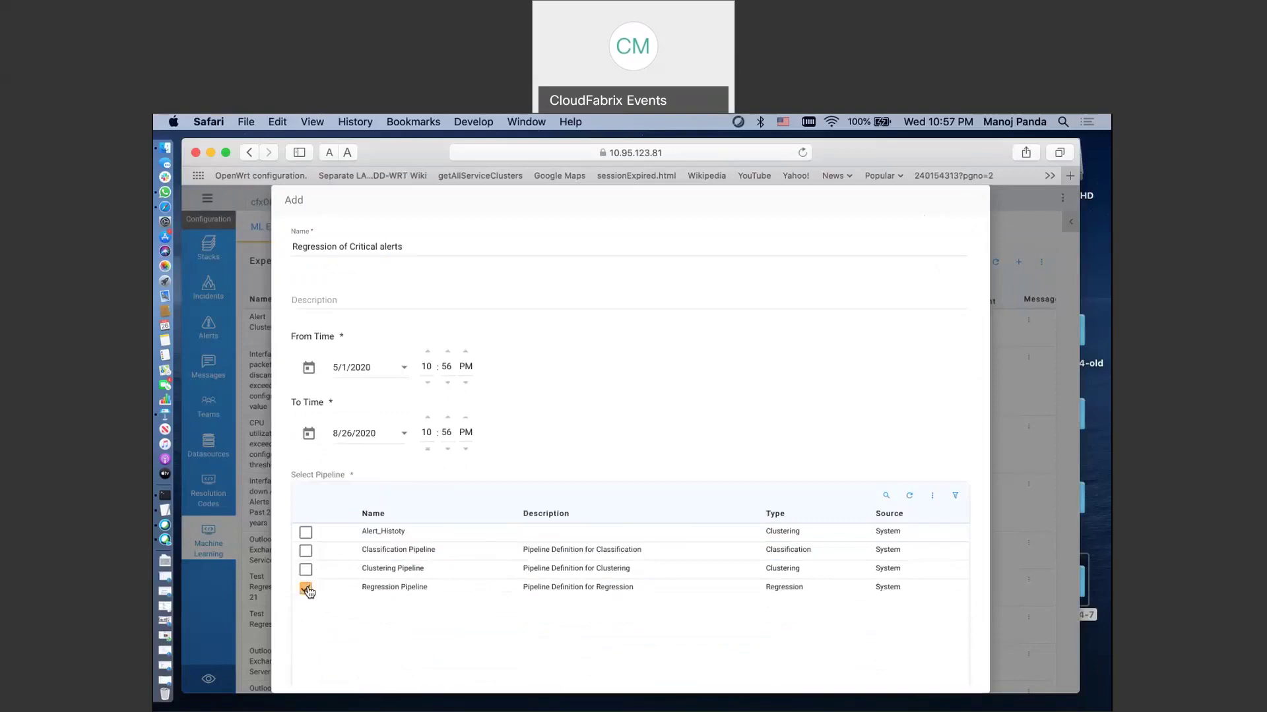
pyautogui.scroll(-3, 308, 591)
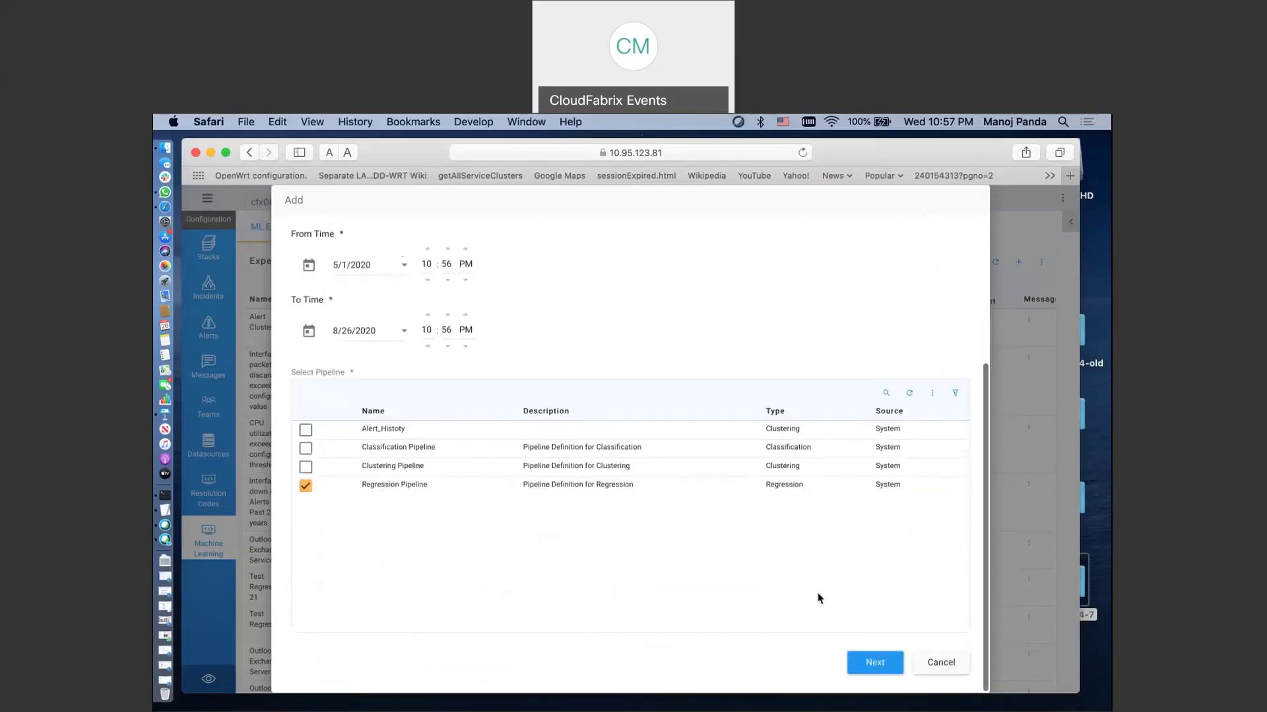
# Advance to the regression configuration and include the Critical Alerts Only query
pyautogui.click(872, 665)
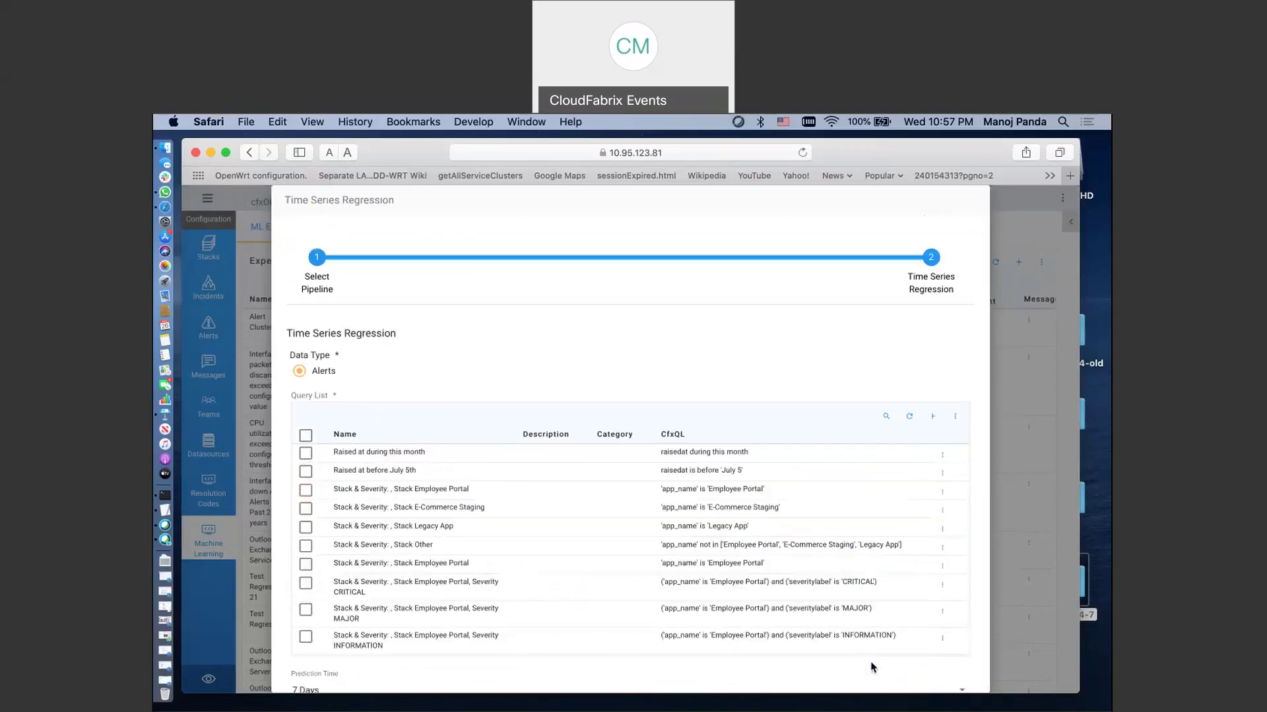
pyautogui.scroll(-4, 440, 588)
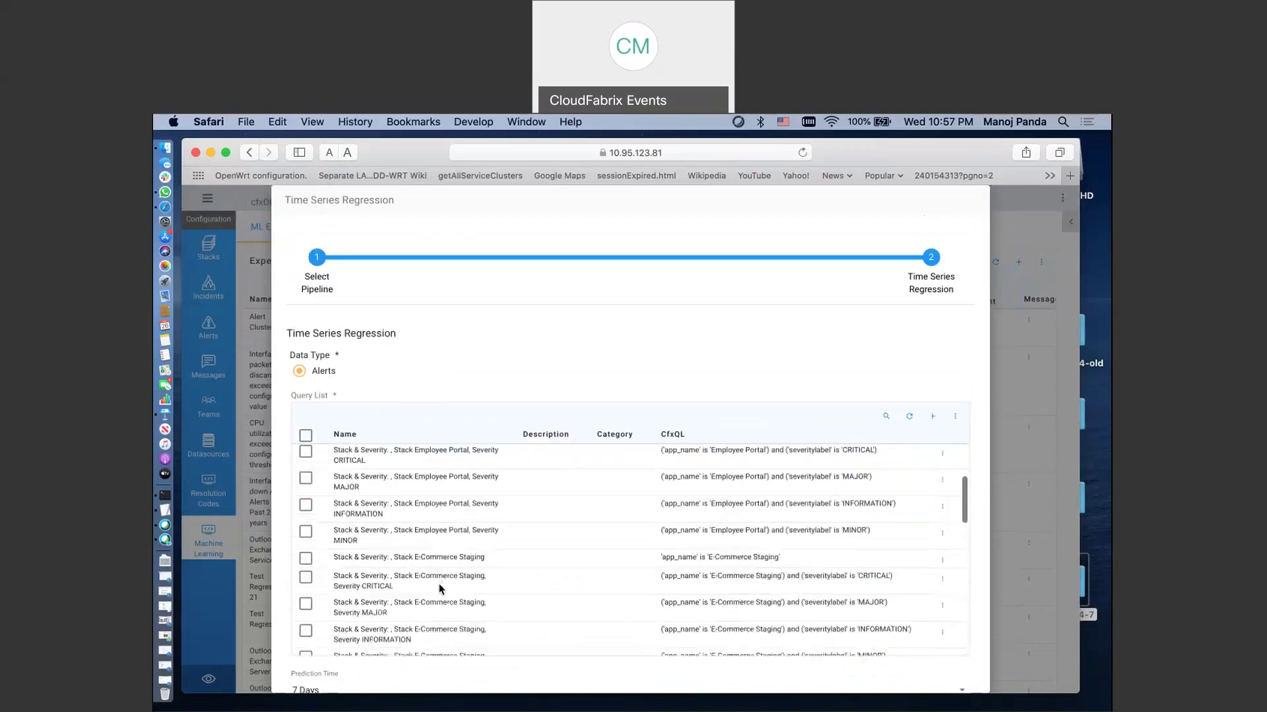
pyautogui.scroll(-8, 441, 588)
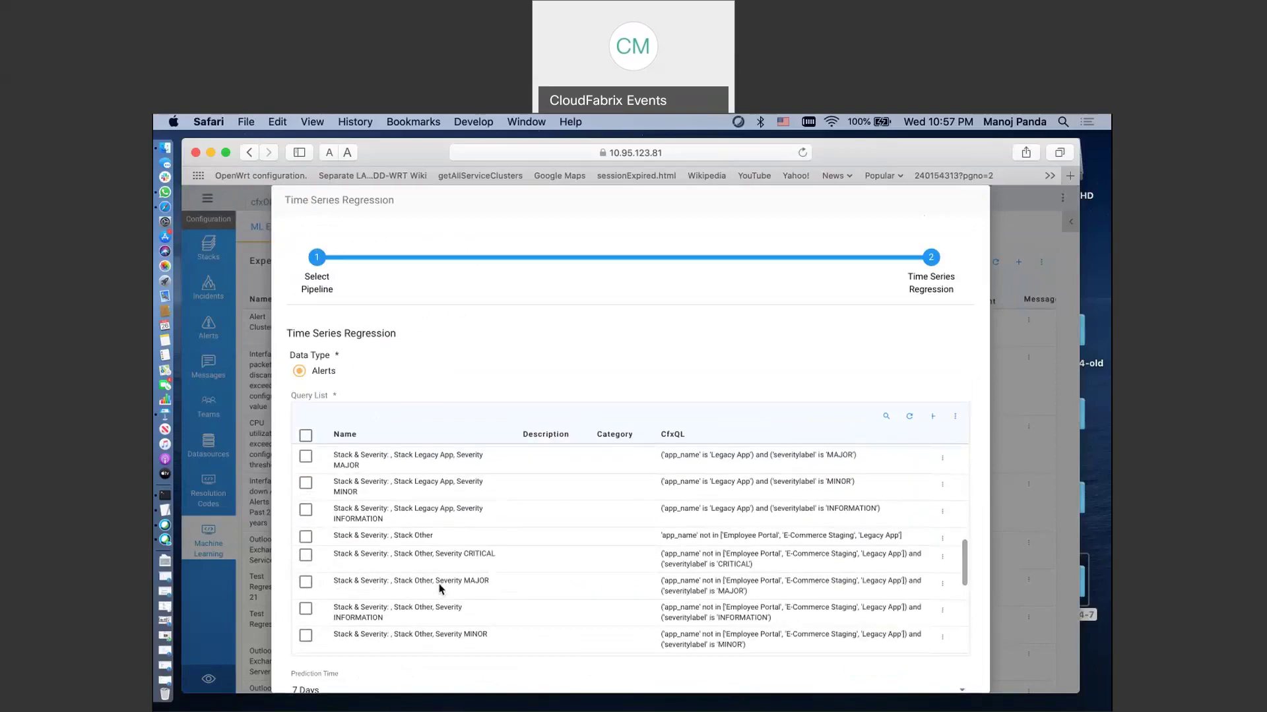
pyautogui.scroll(-6, 441, 589)
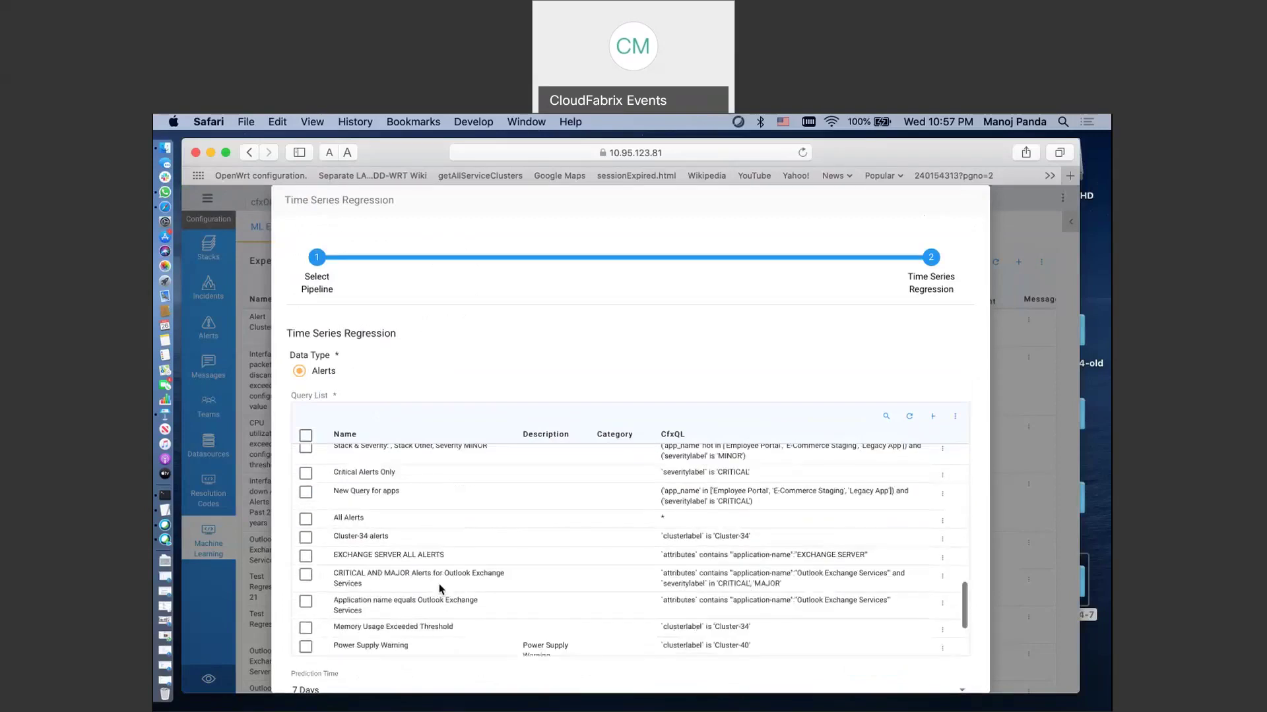
pyautogui.scroll(-3, 441, 589)
pyautogui.scroll(6, 440, 589)
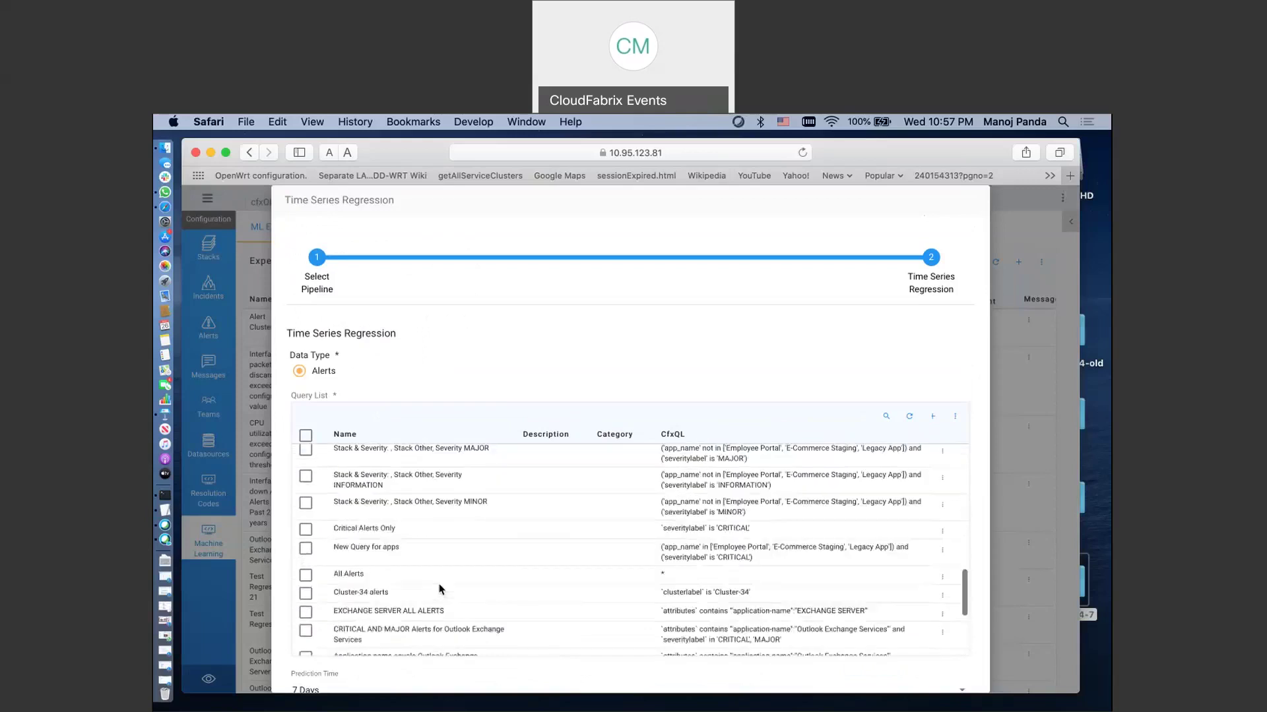
pyautogui.scroll(1, 440, 588)
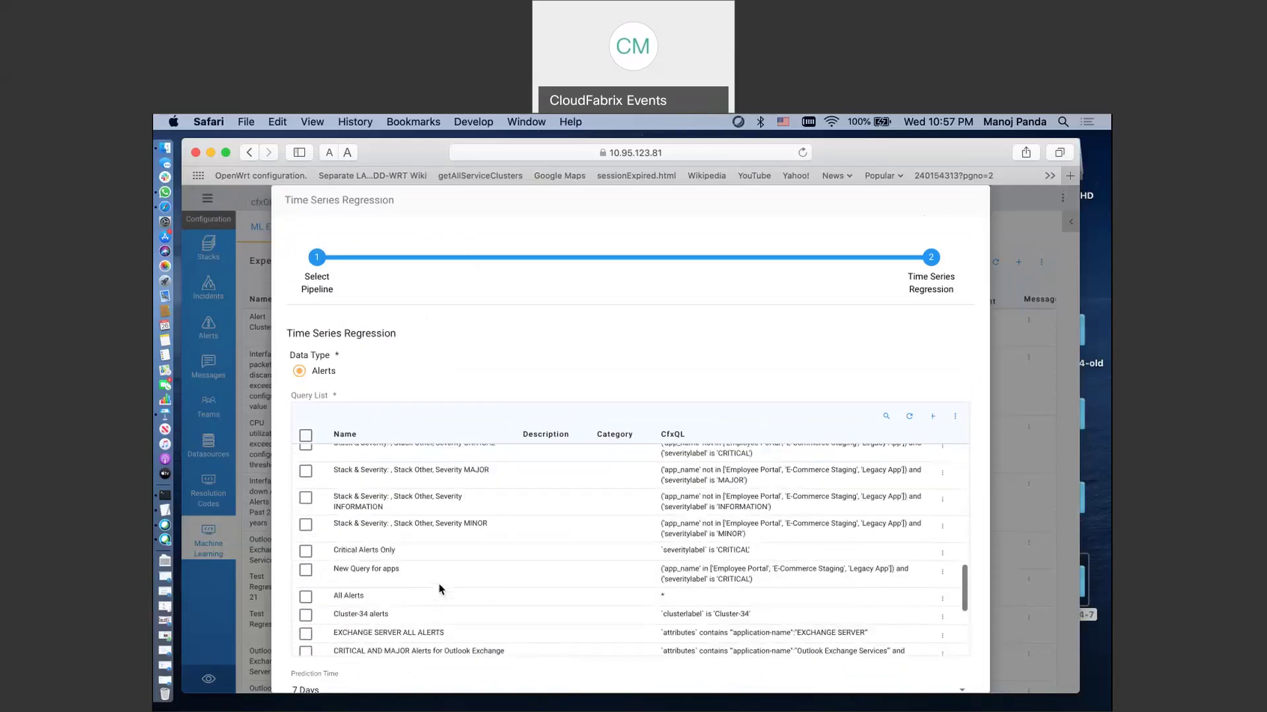
pyautogui.click(306, 551)
# Change the forecast Growth model from Linear to Logistic
pyautogui.scroll(-10, 310, 555)
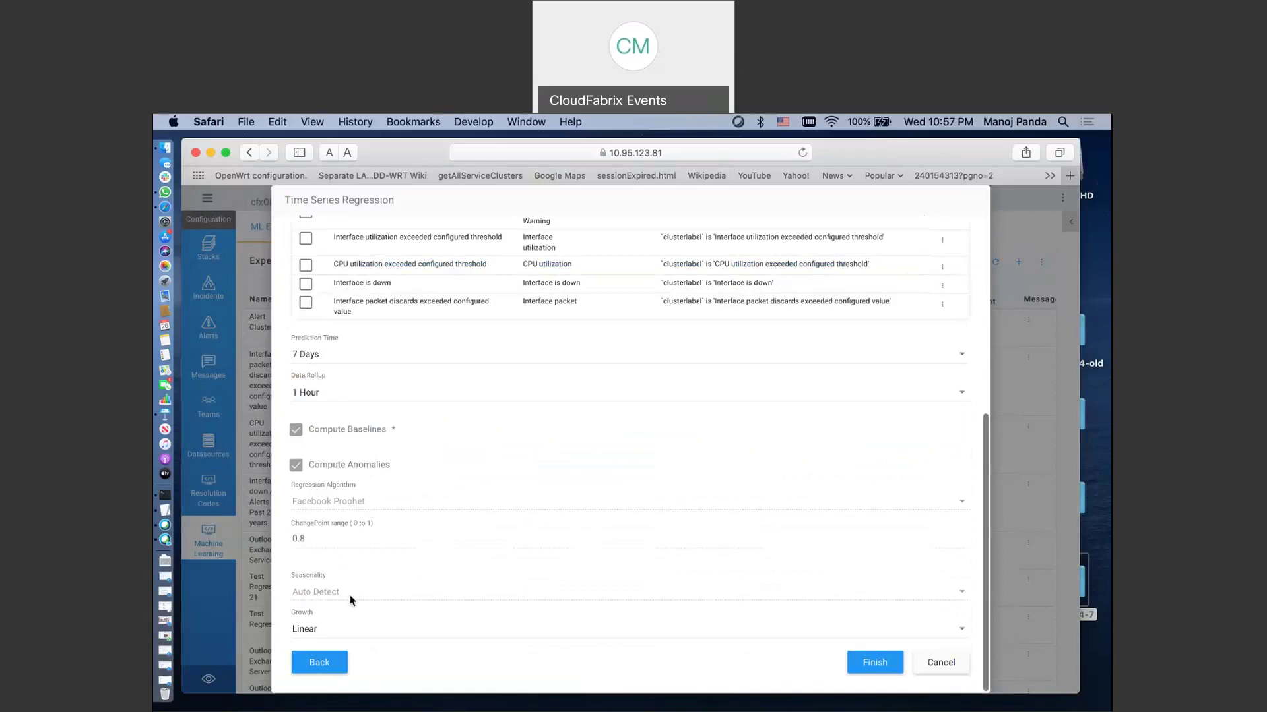
pyautogui.click(334, 635)
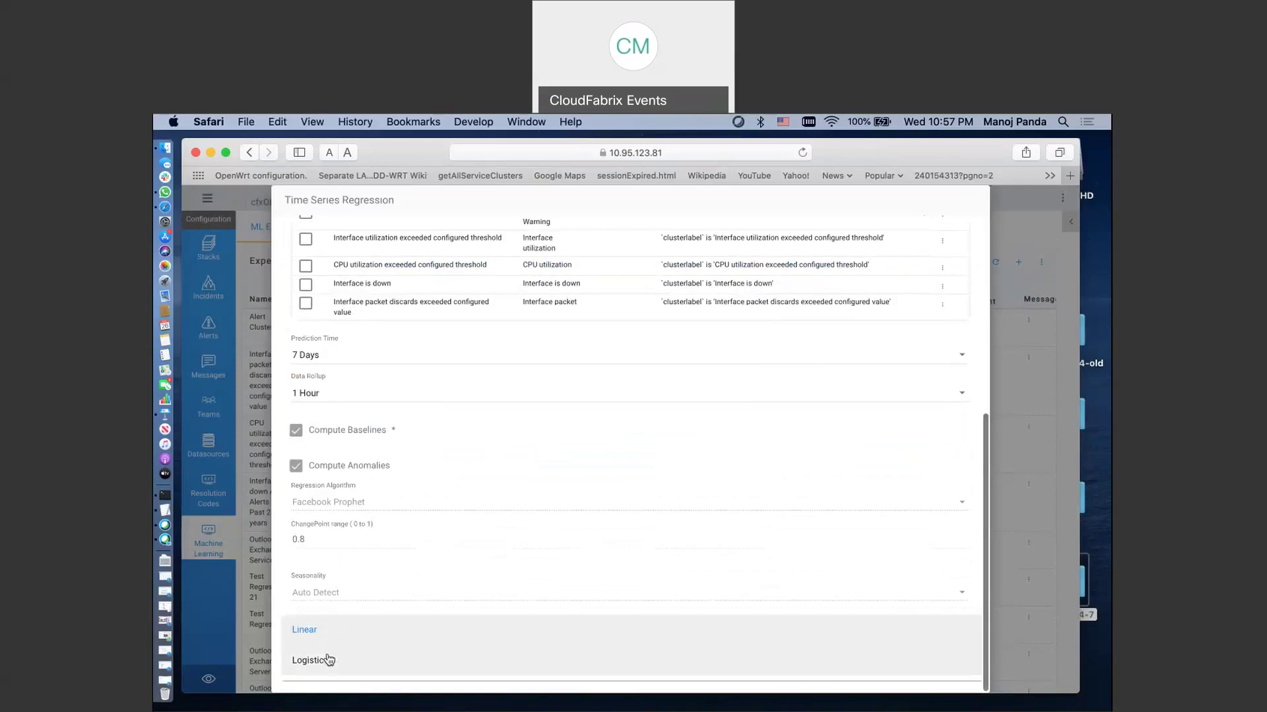
pyautogui.click(329, 660)
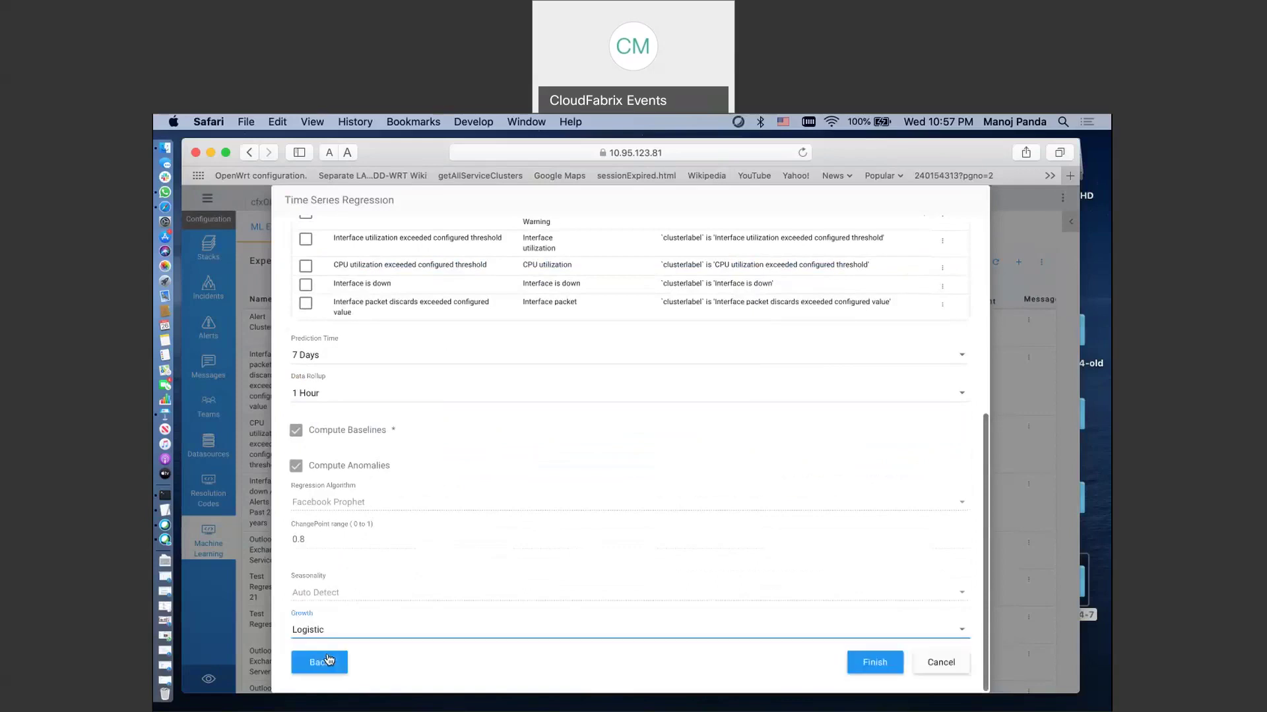
# Cancel the regression experiment and open the ACME project from the cfxOIA:ACME tab
pyautogui.click(943, 664)
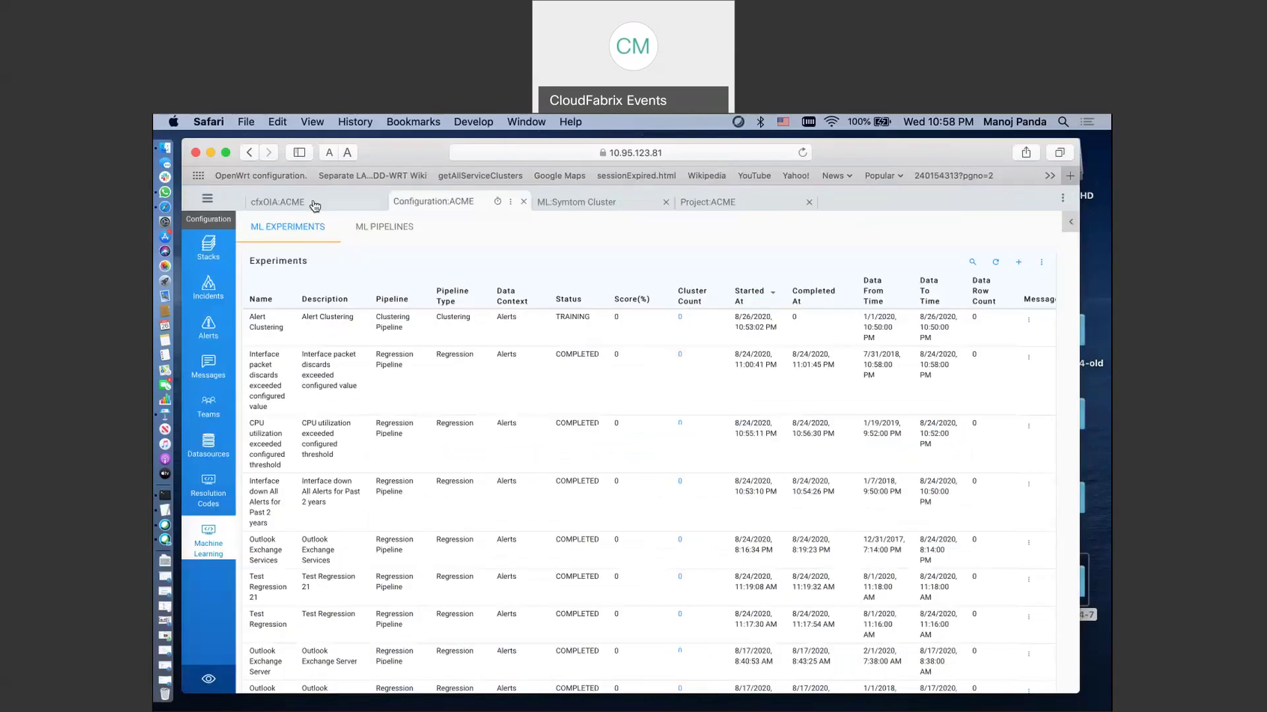
pyautogui.click(315, 207)
pyautogui.click(318, 331)
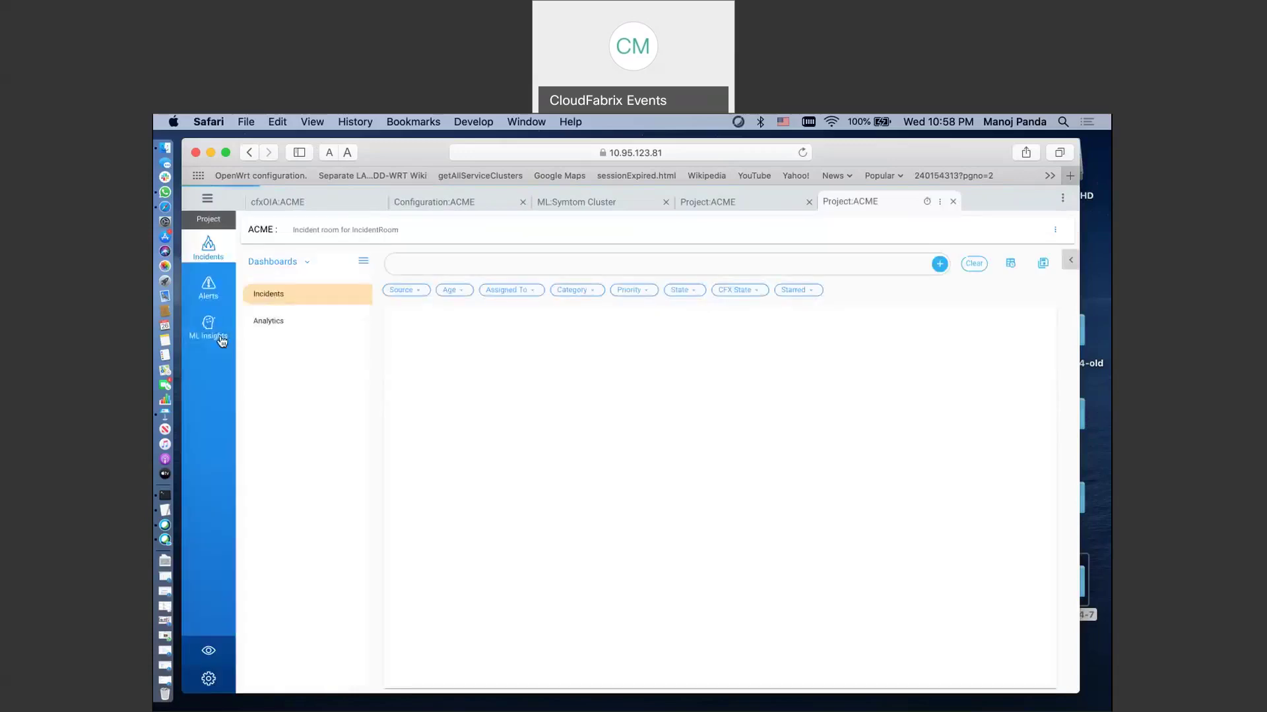
# View ACME's ML Insights, reviewing the Interface packet discards and Last 1 year Critical Alerts forecasts
pyautogui.click(211, 333)
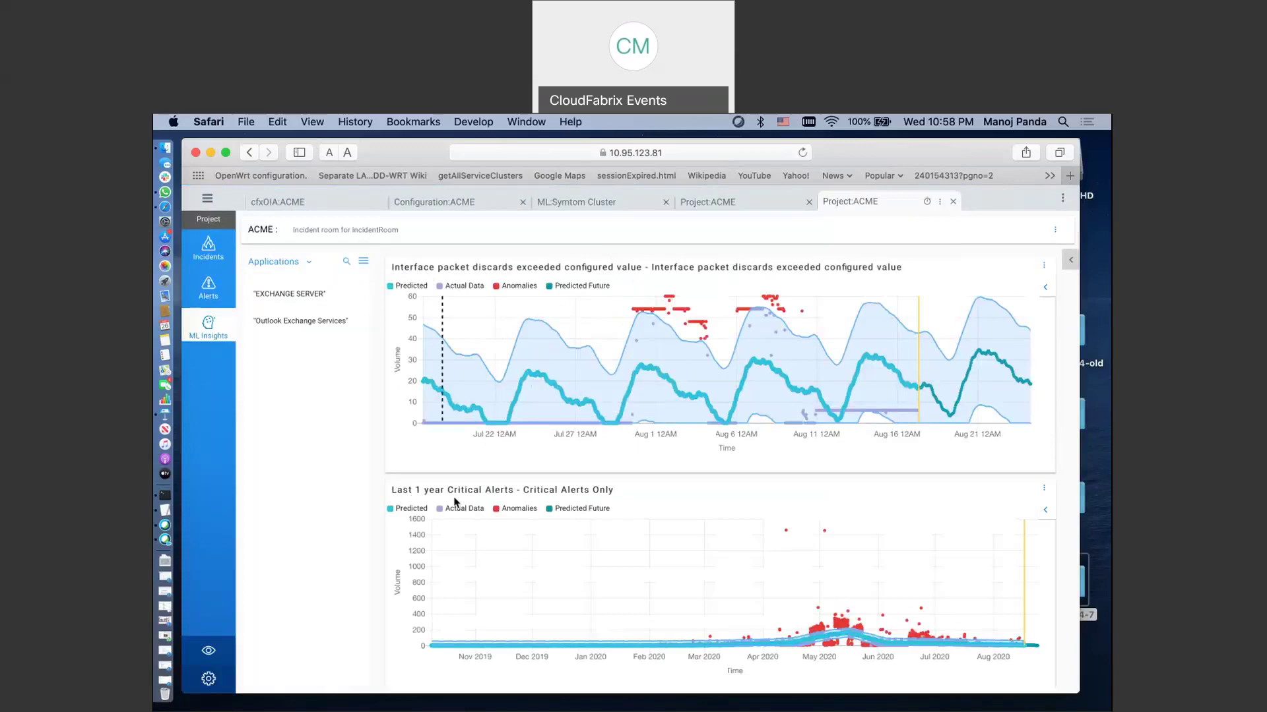
pyautogui.scroll(-5, 454, 502)
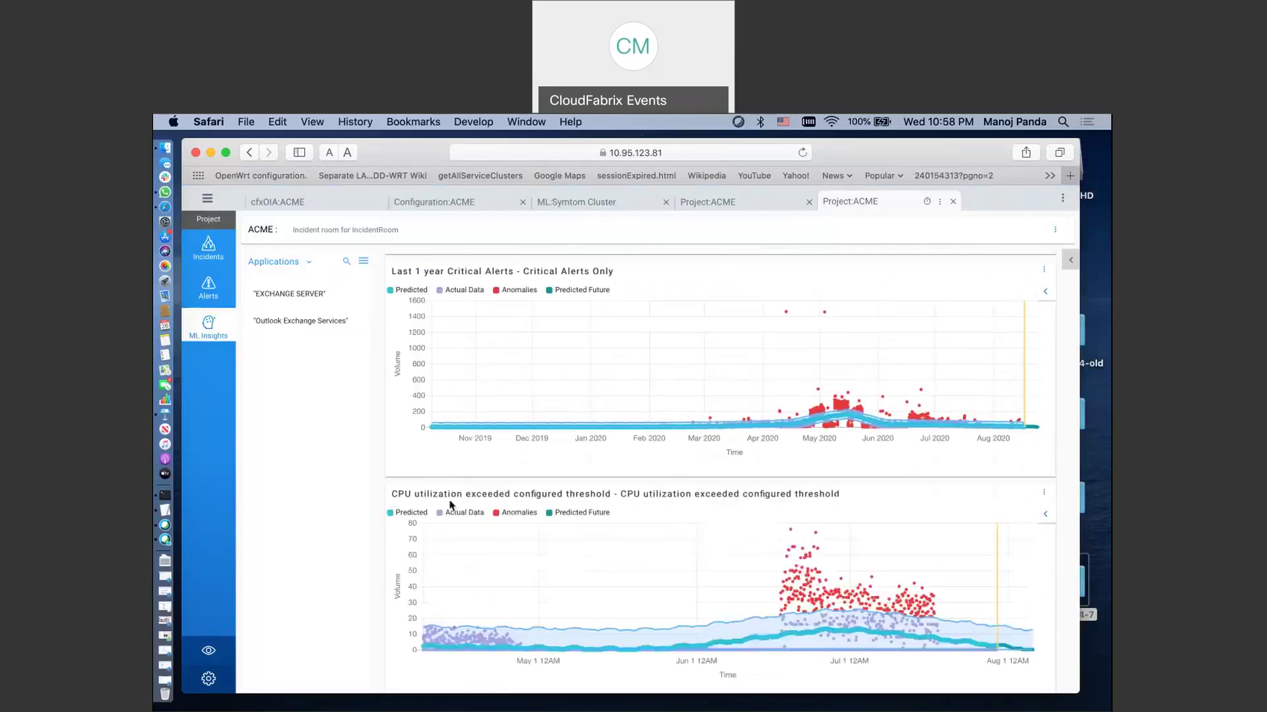
pyautogui.scroll(-3, 514, 584)
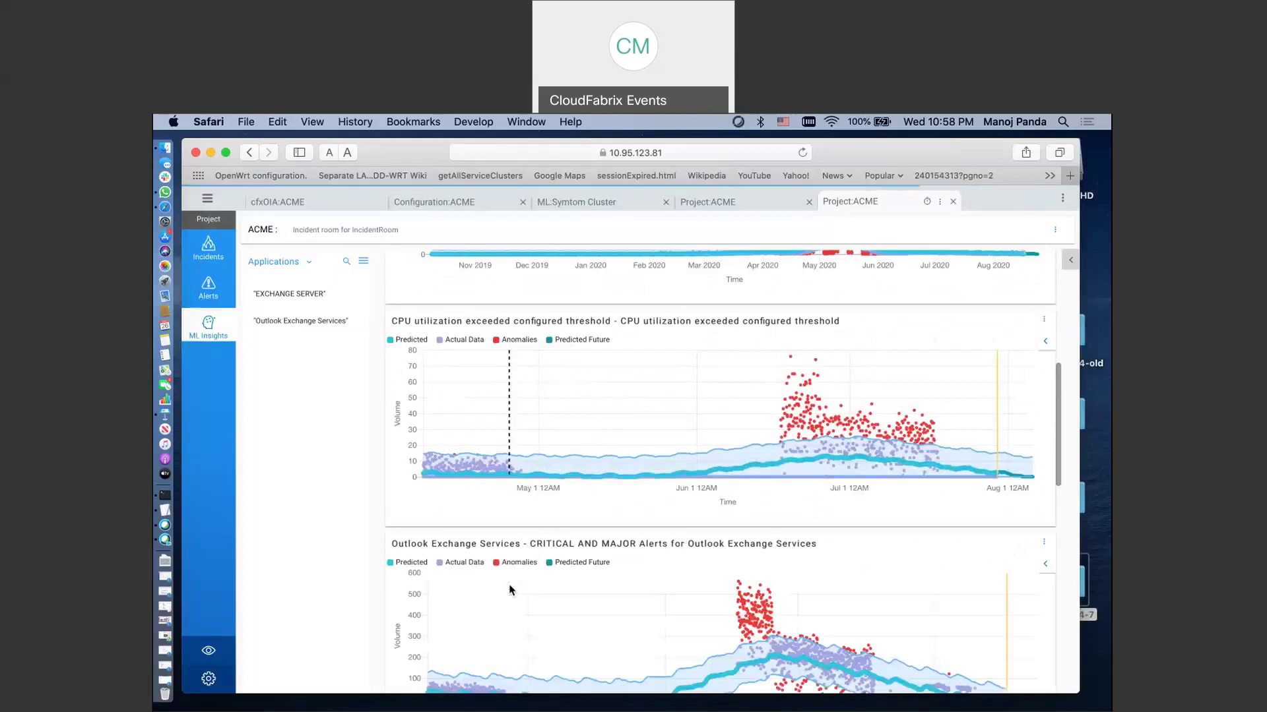
pyautogui.scroll(6, 509, 589)
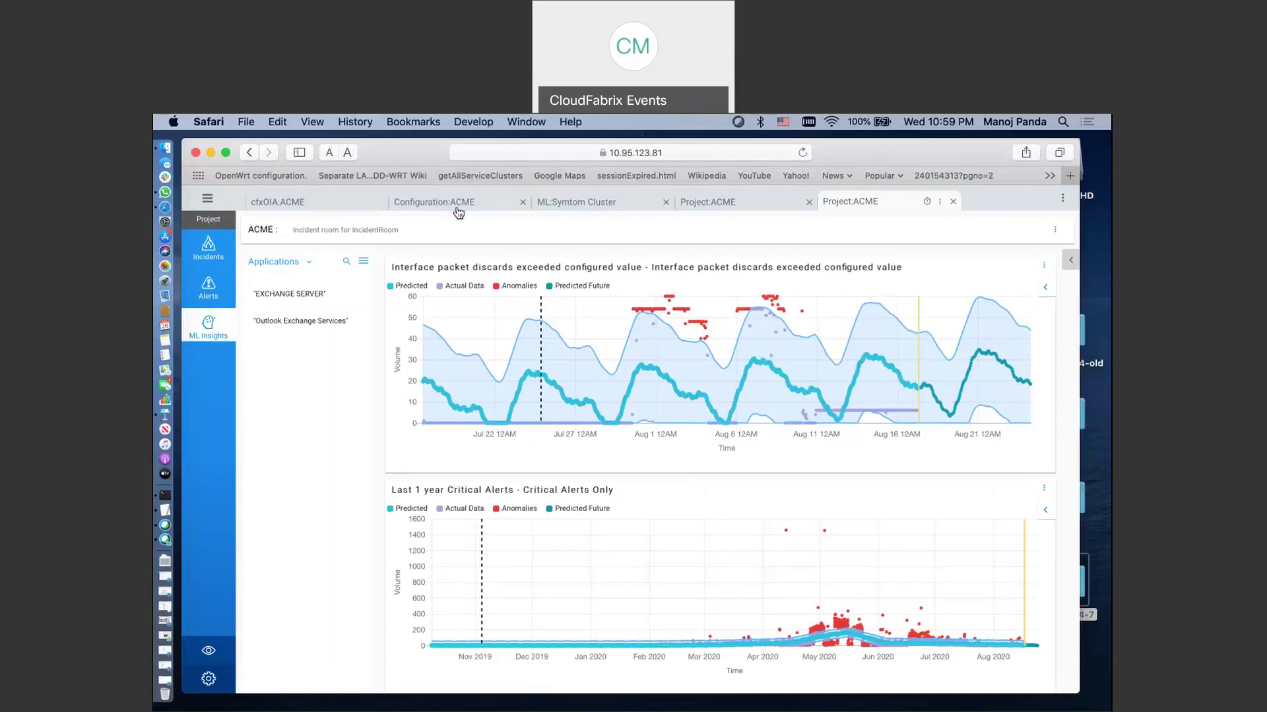
# Reopen the ACME project and filter its Incidents list to the 14 starred incidents
pyautogui.click(288, 204)
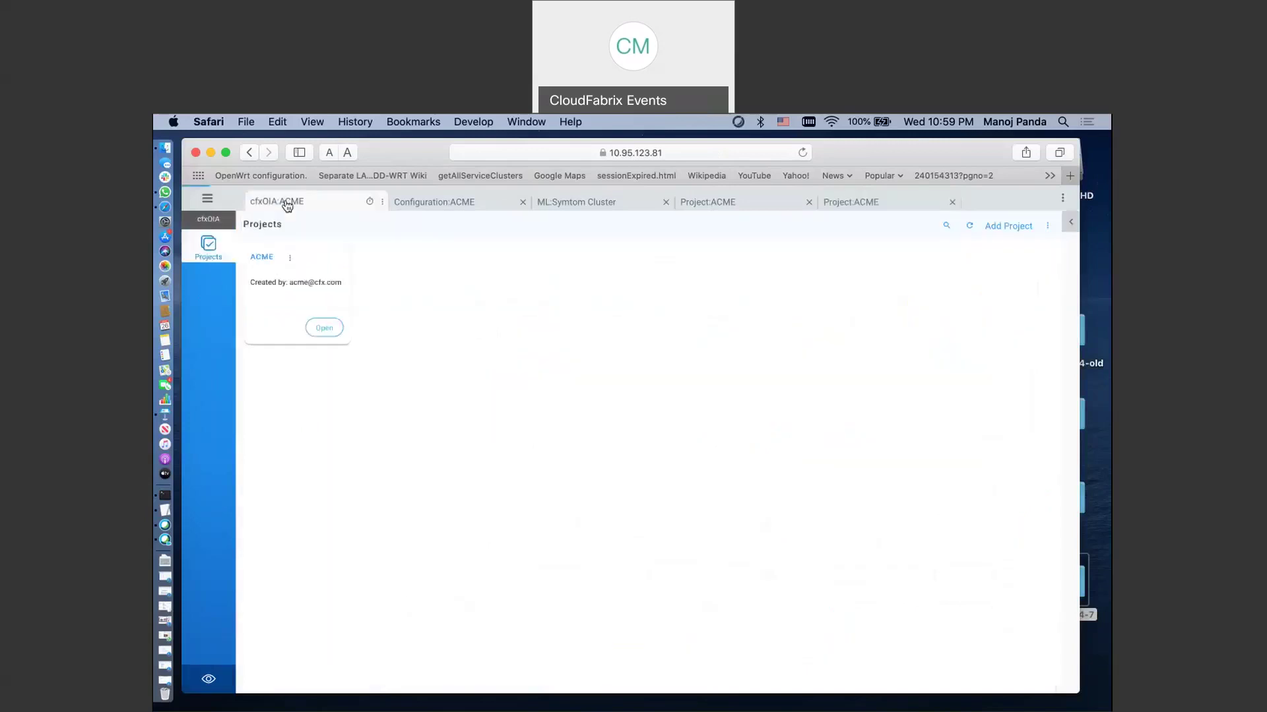
pyautogui.click(324, 329)
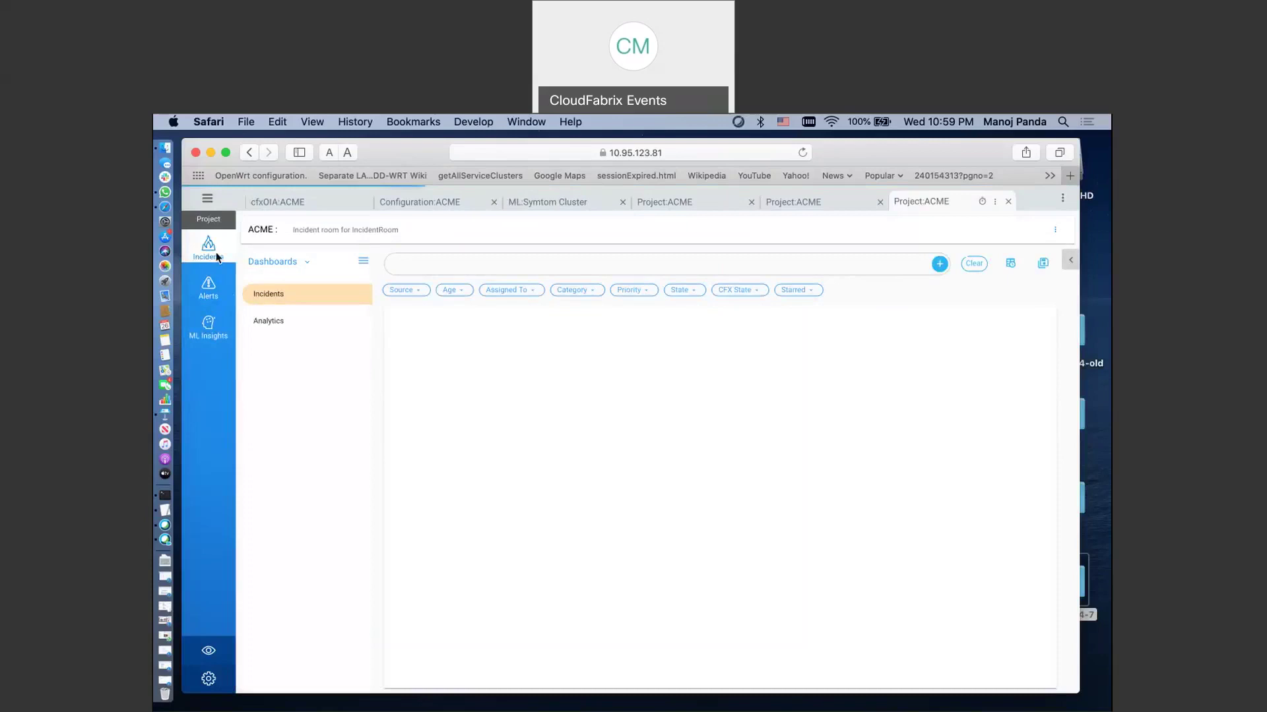
pyautogui.click(811, 294)
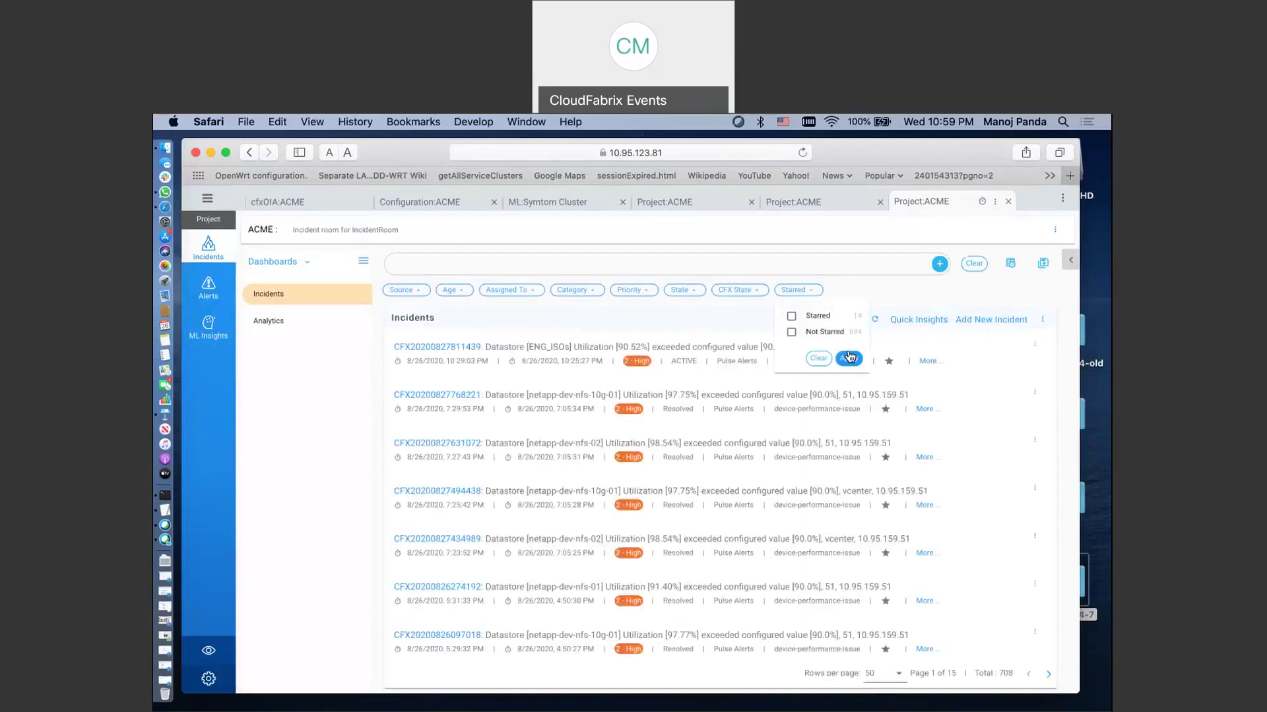
pyautogui.click(824, 319)
pyautogui.click(849, 359)
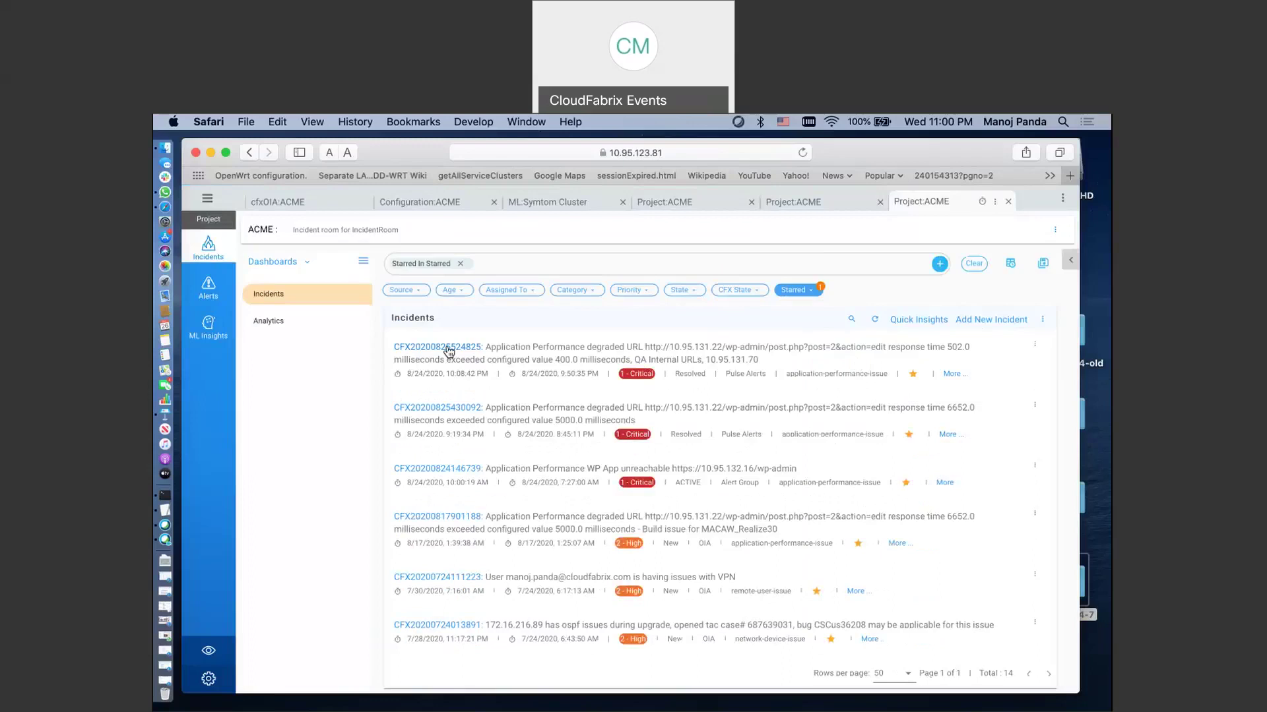
# Open the first starred Application Performance incident and view its Metrics & Logs charts
pyautogui.click(449, 349)
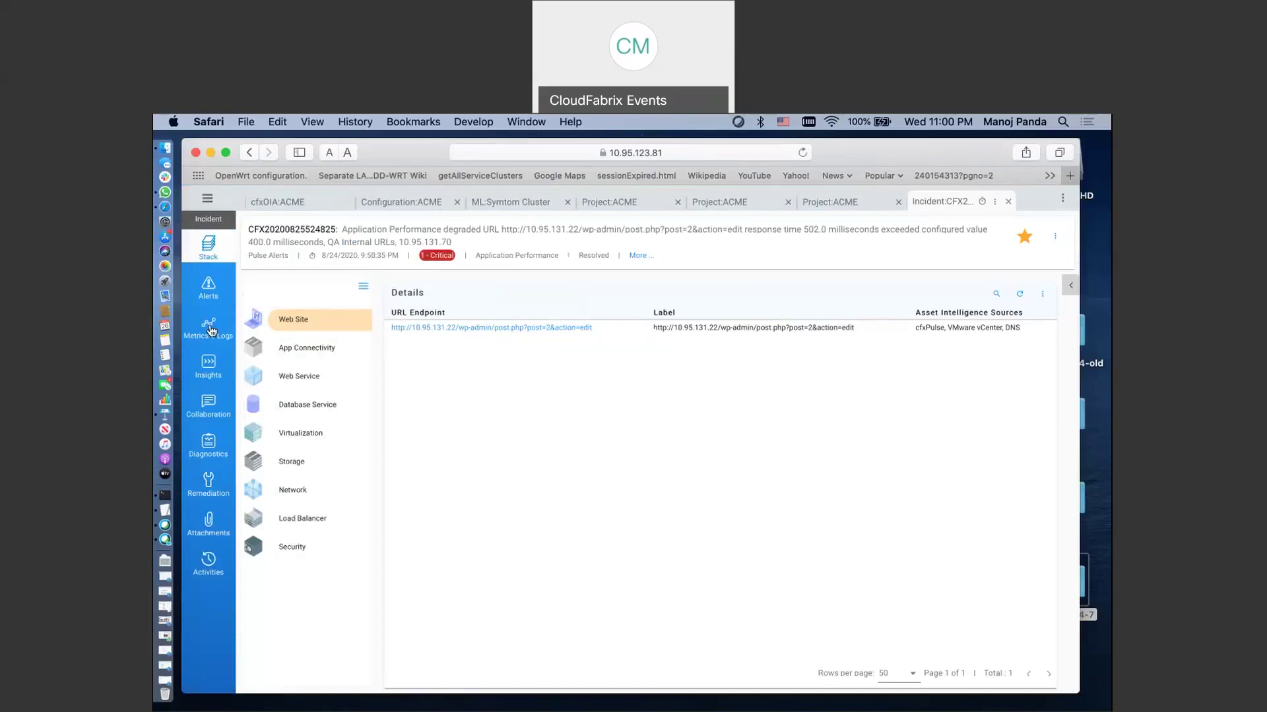
pyautogui.click(209, 329)
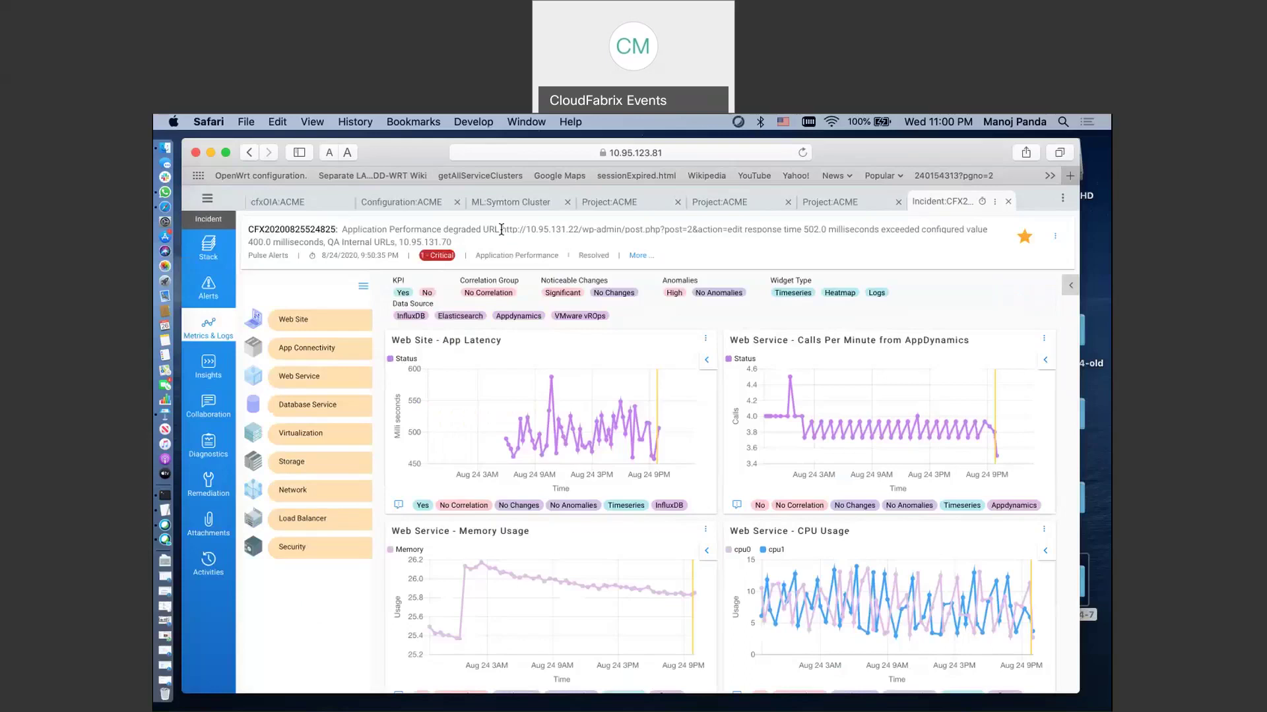
# Highlight the incident description's URL and review the Web Service and Database Service metrics charts
pyautogui.moveTo(502, 229); pyautogui.dragTo(576, 229)
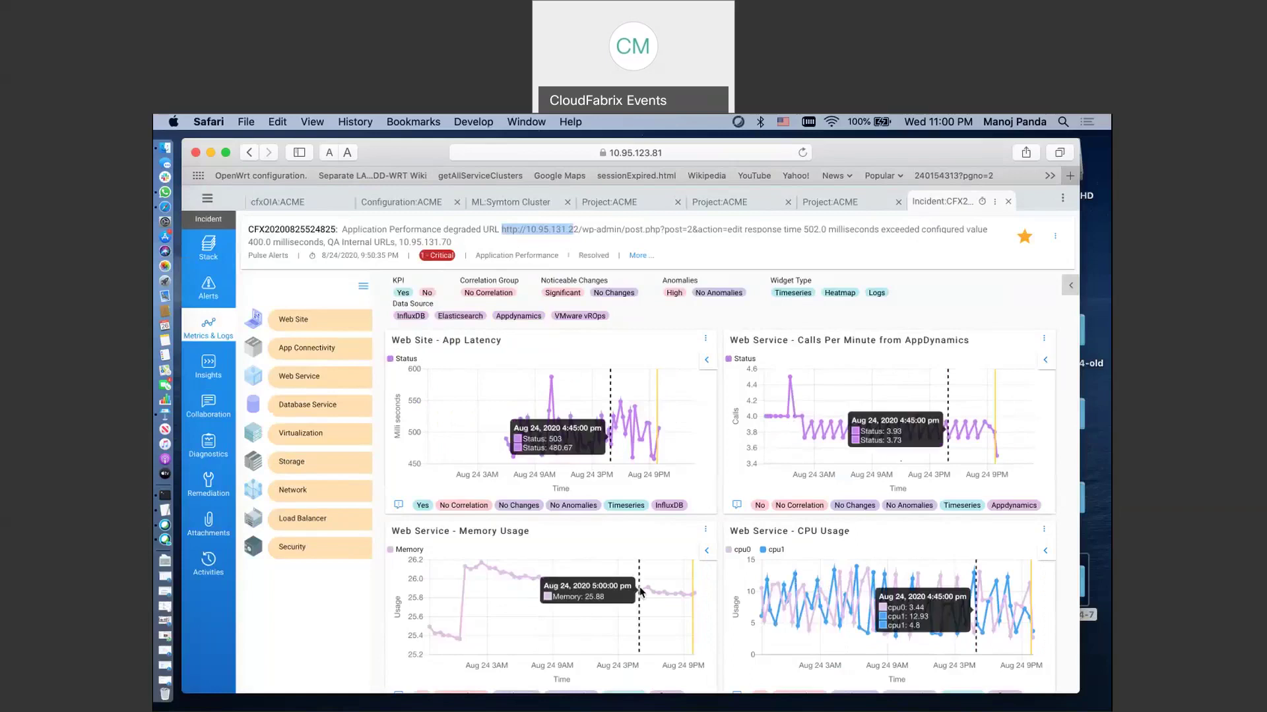
pyautogui.scroll(-5, 640, 592)
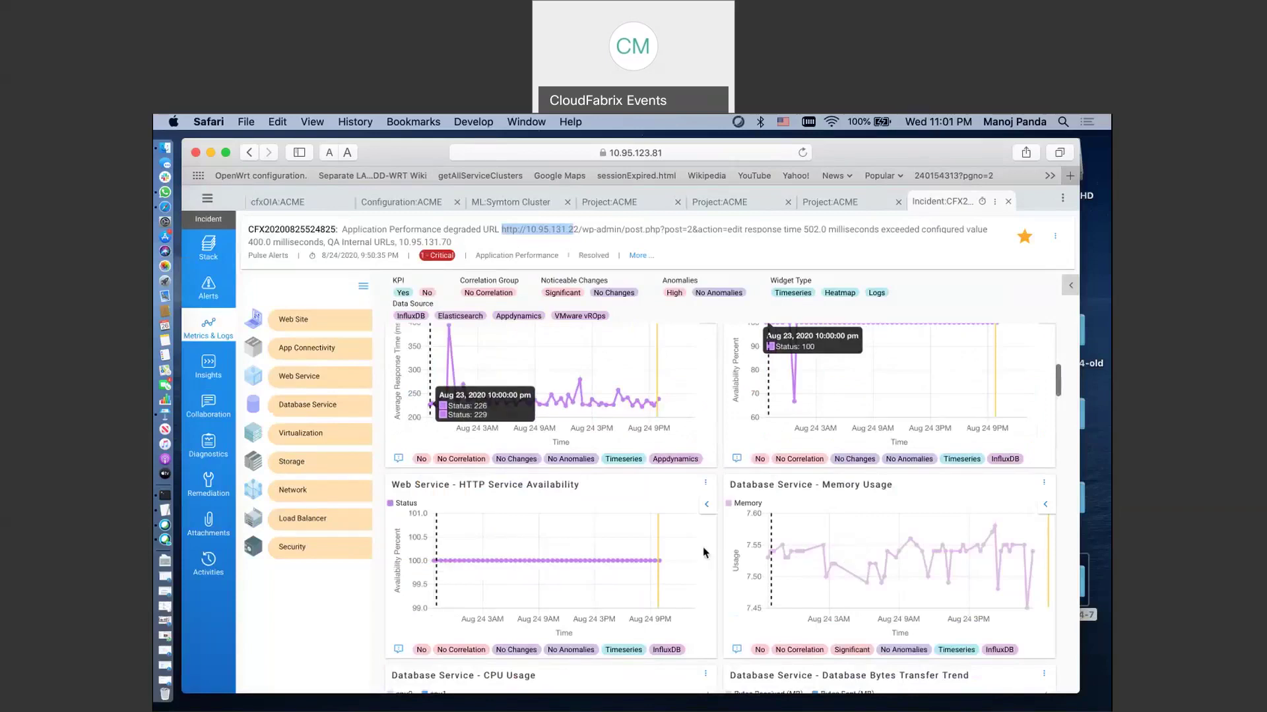
pyautogui.scroll(-3, 702, 547)
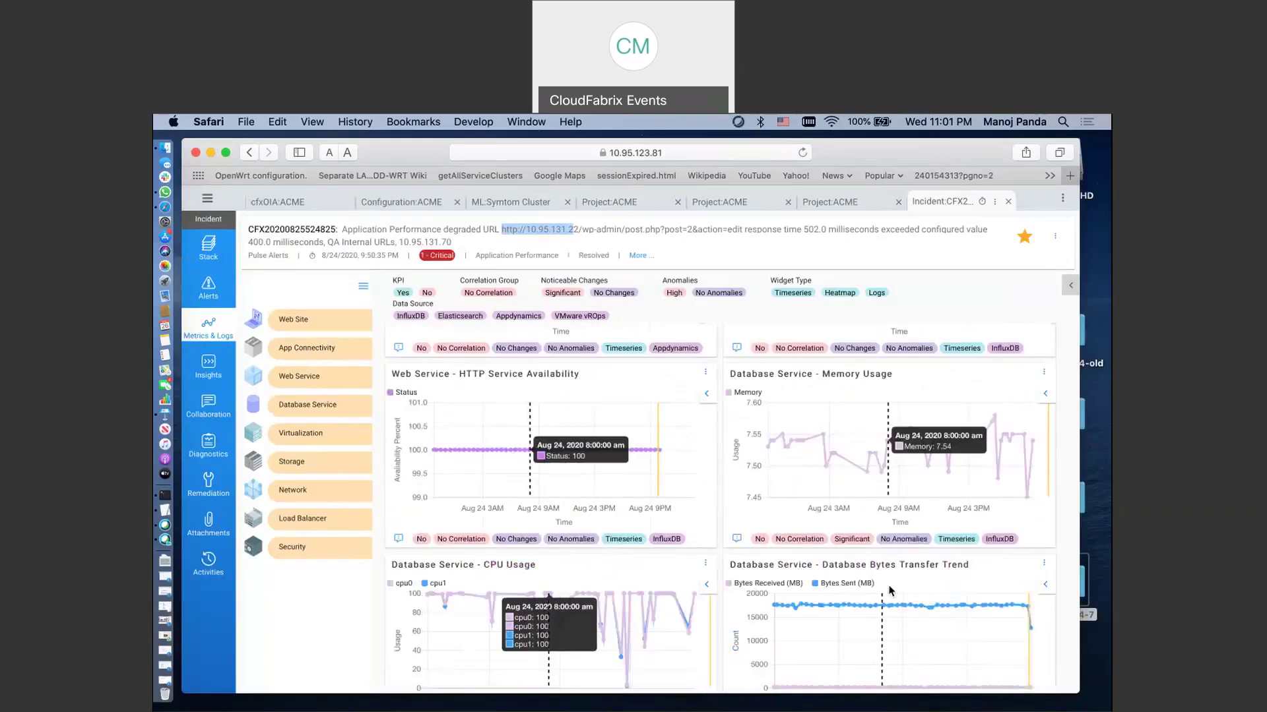
pyautogui.scroll(-3, 693, 613)
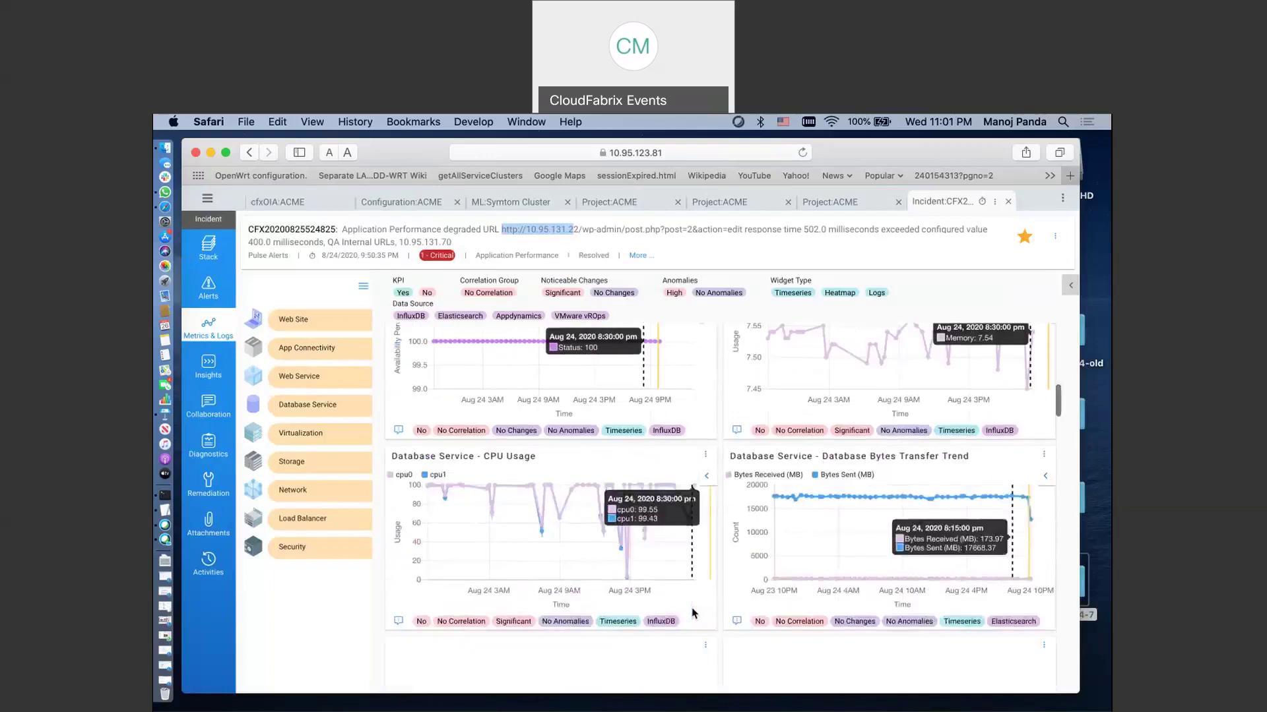
pyautogui.scroll(-2, 694, 613)
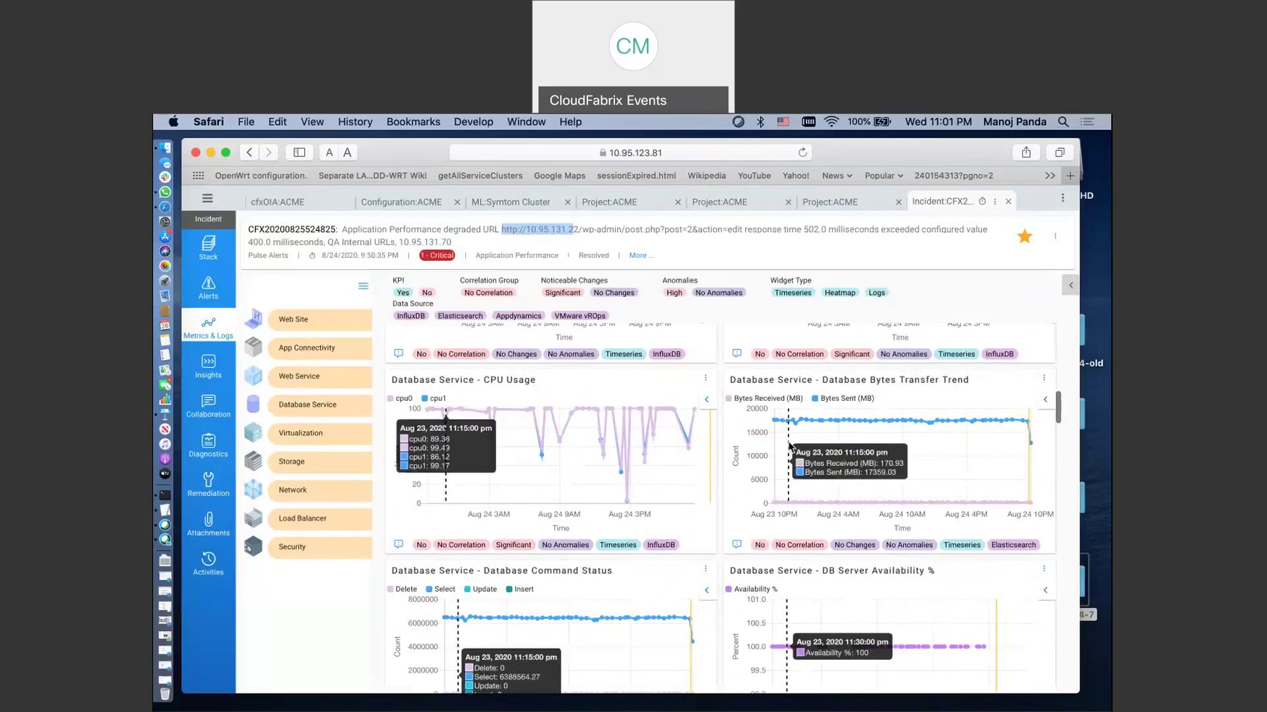
pyautogui.scroll(5, 789, 446)
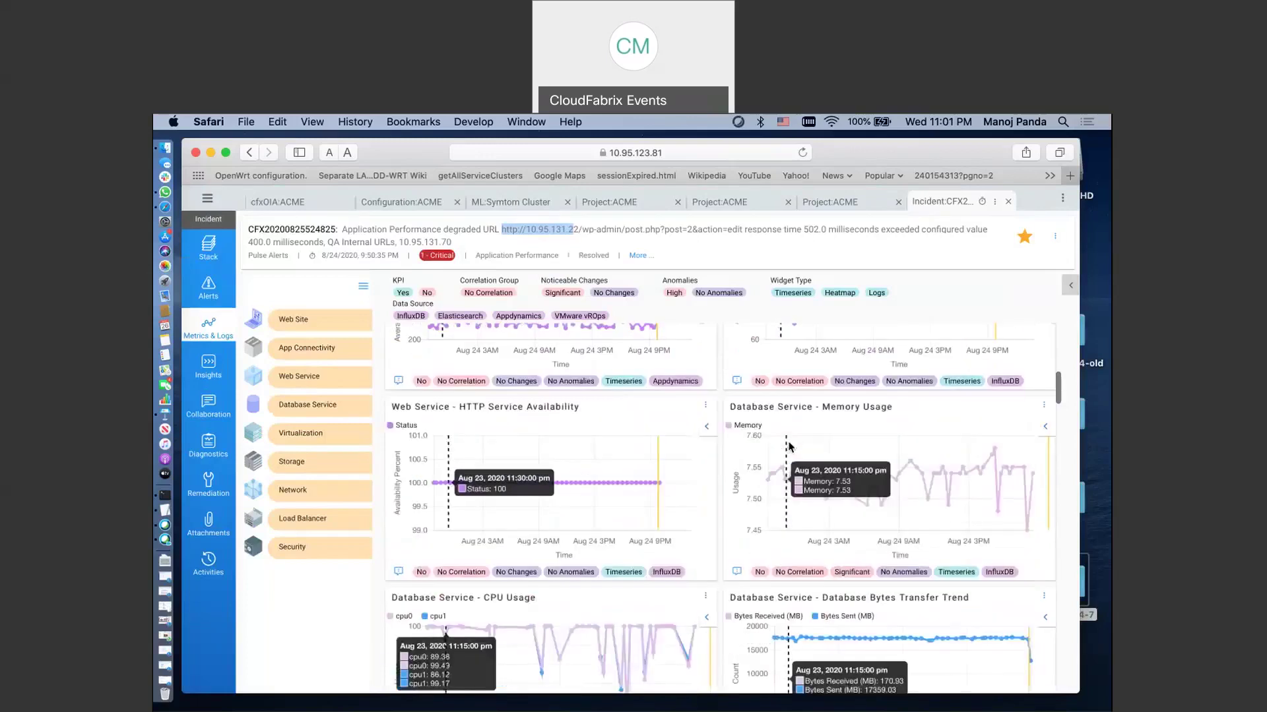
pyautogui.scroll(4, 790, 447)
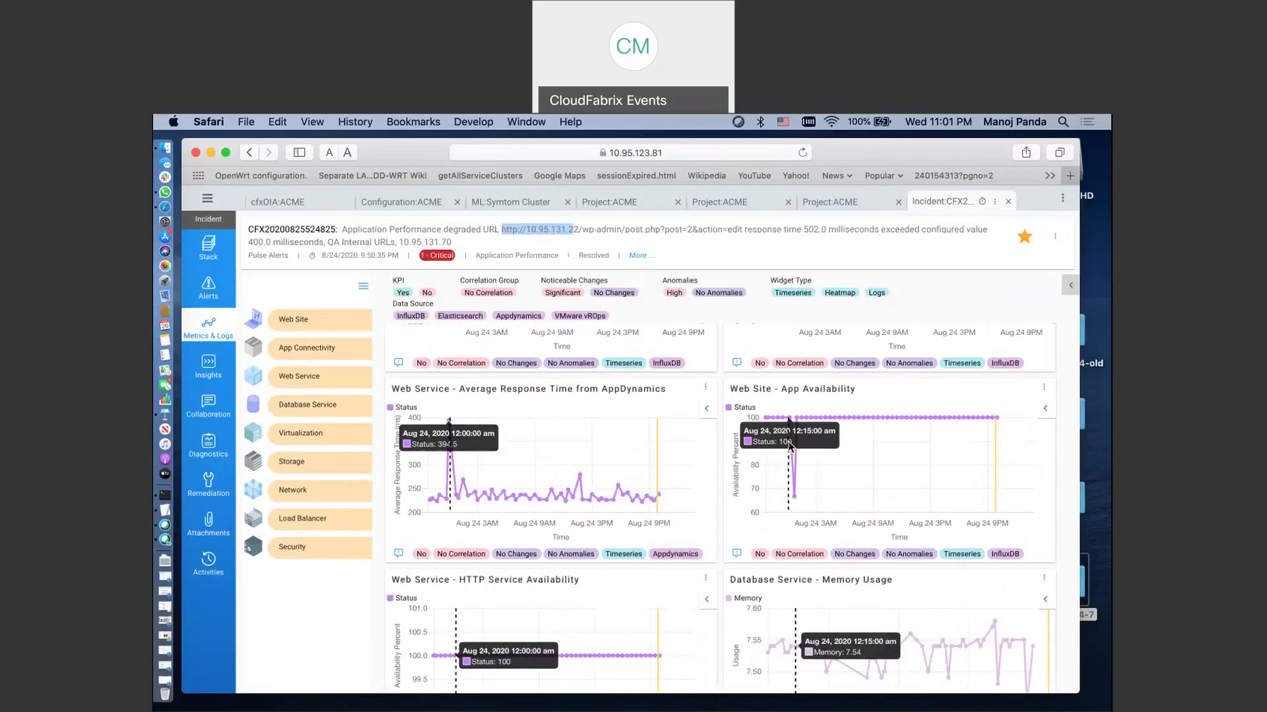
pyautogui.scroll(4, 788, 445)
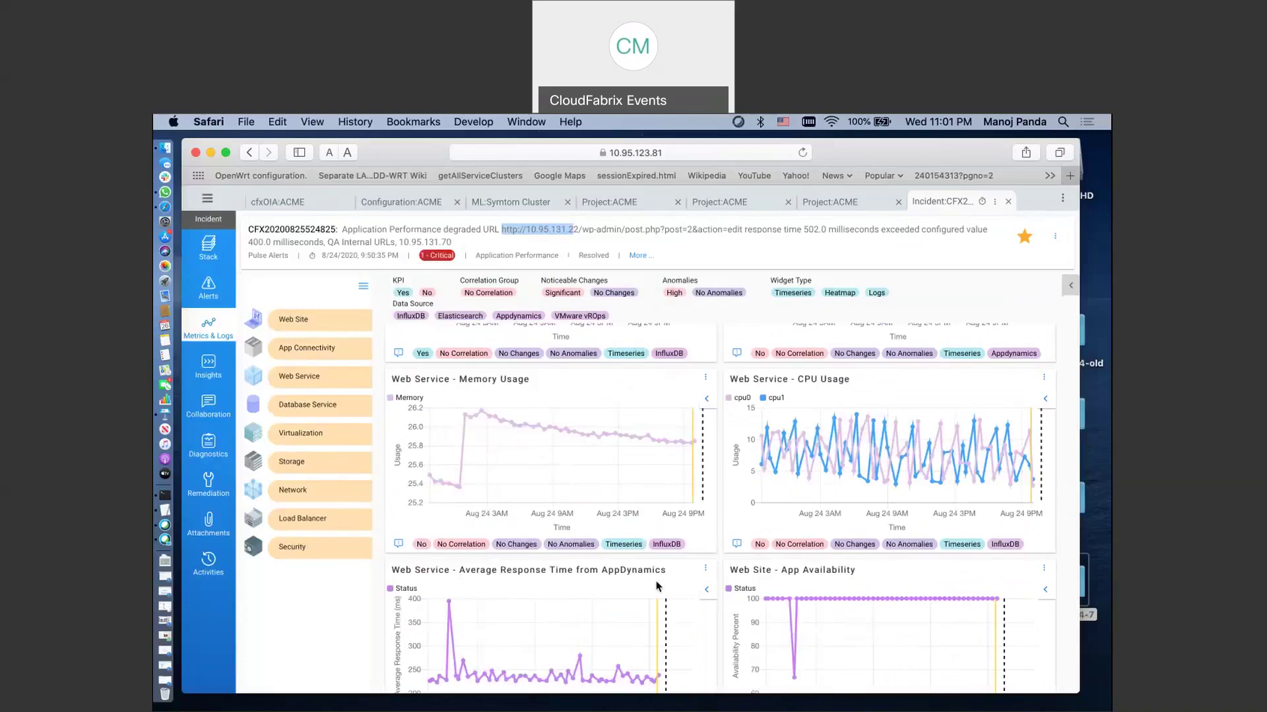
pyautogui.scroll(-2, 656, 586)
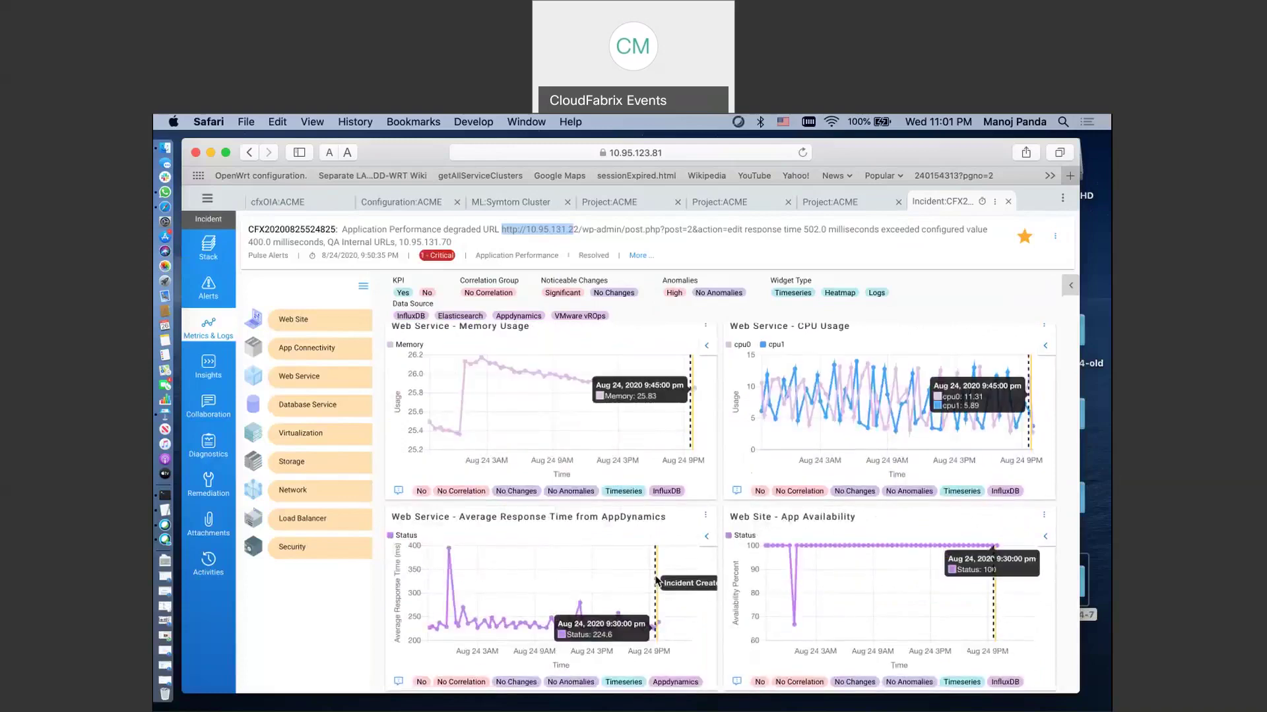